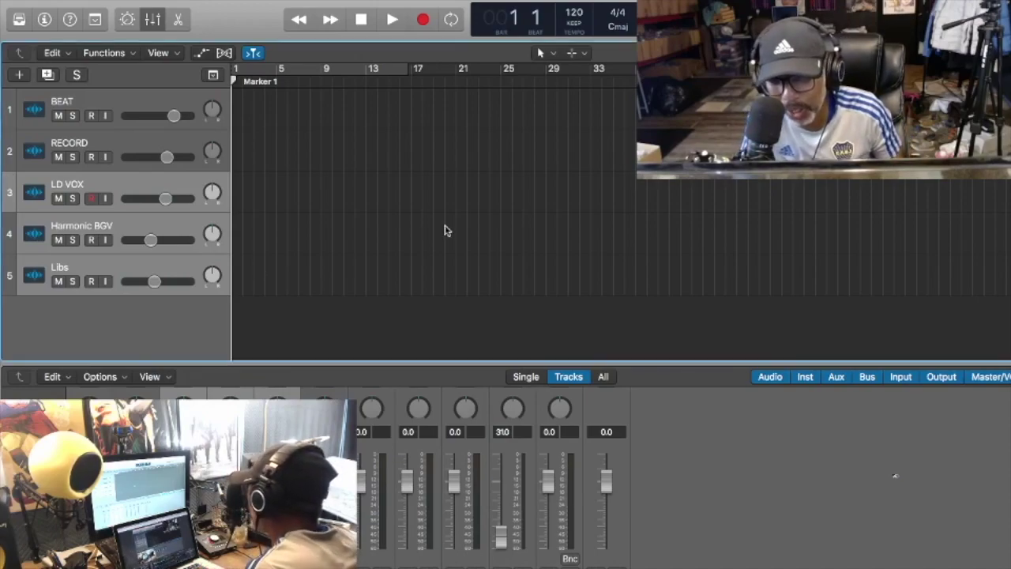
Hide the mixer and show the inspector with the Region section collapsed, leaving only the LD VOX track selected.
drag(446, 364, 455, 568)
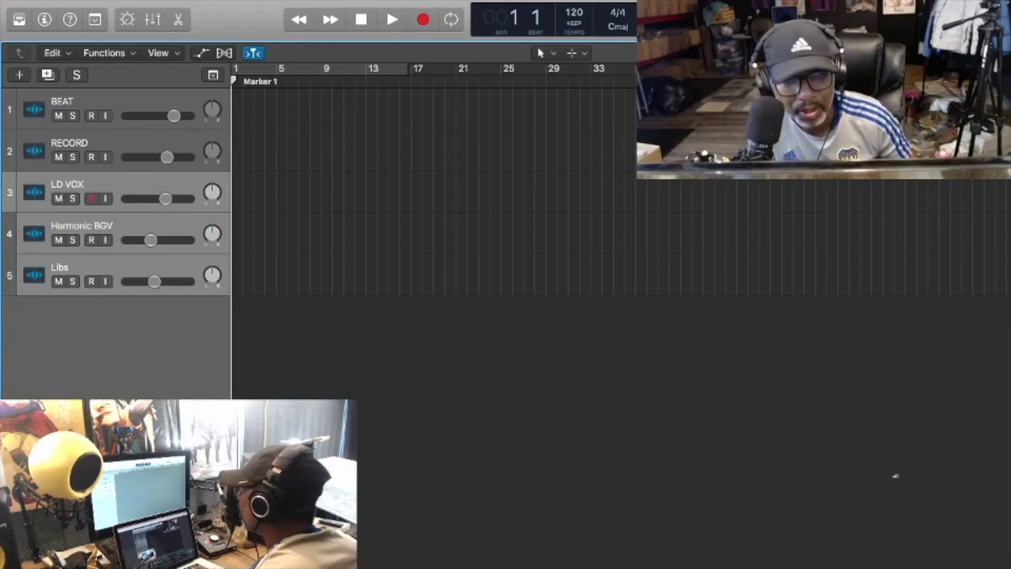
click(45, 20)
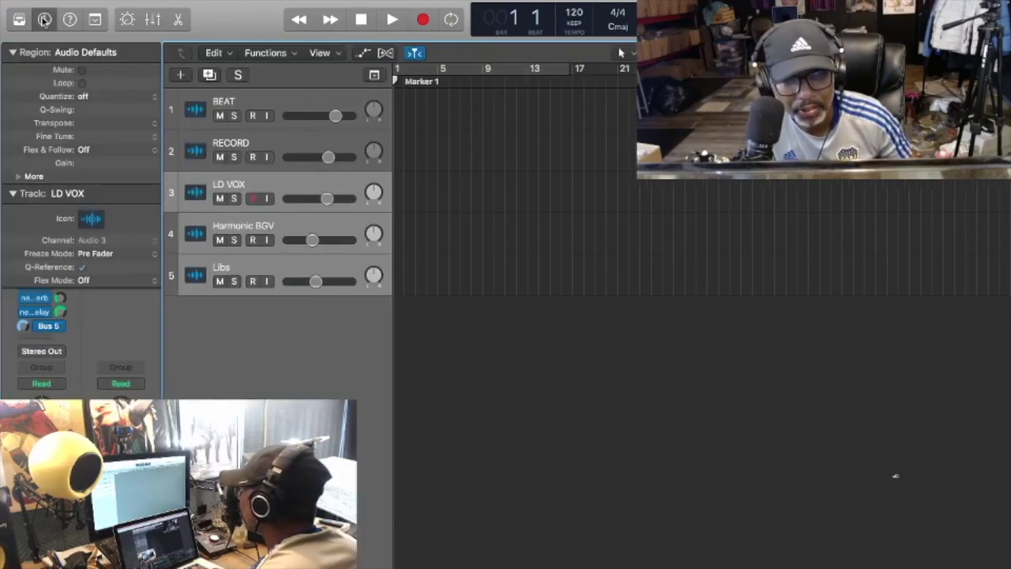
click(12, 52)
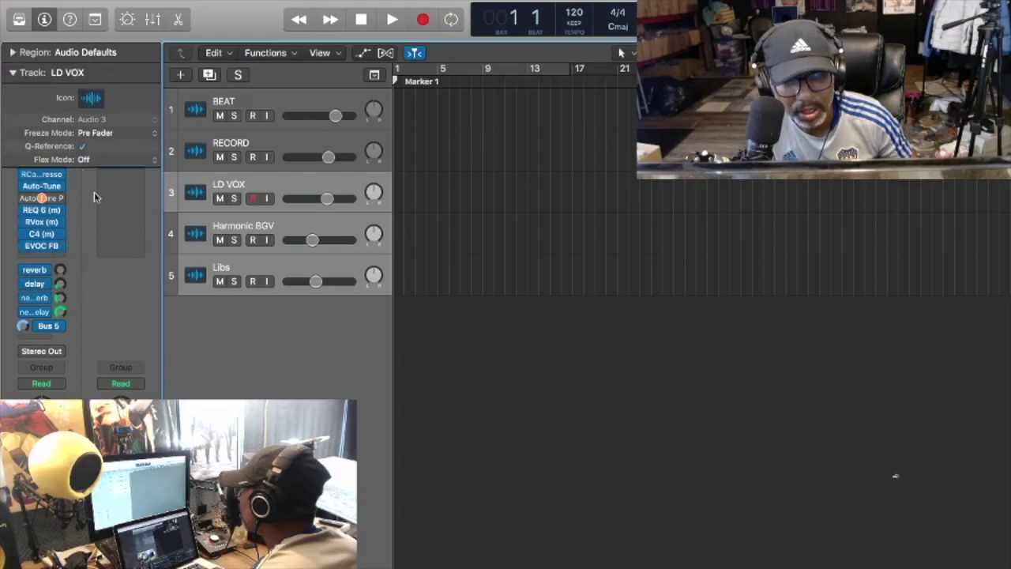
click(249, 347)
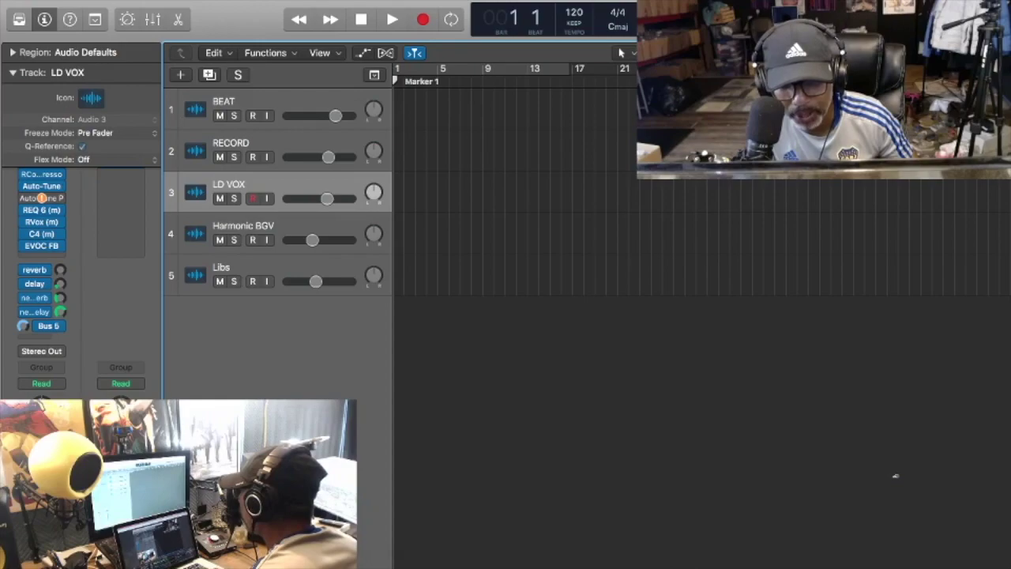
Switch to Finder's Drum Kits And Sessions folder and preview DIGENIUS_100_guitar_loop_dutty_Gmin.wav.
click(948, 436)
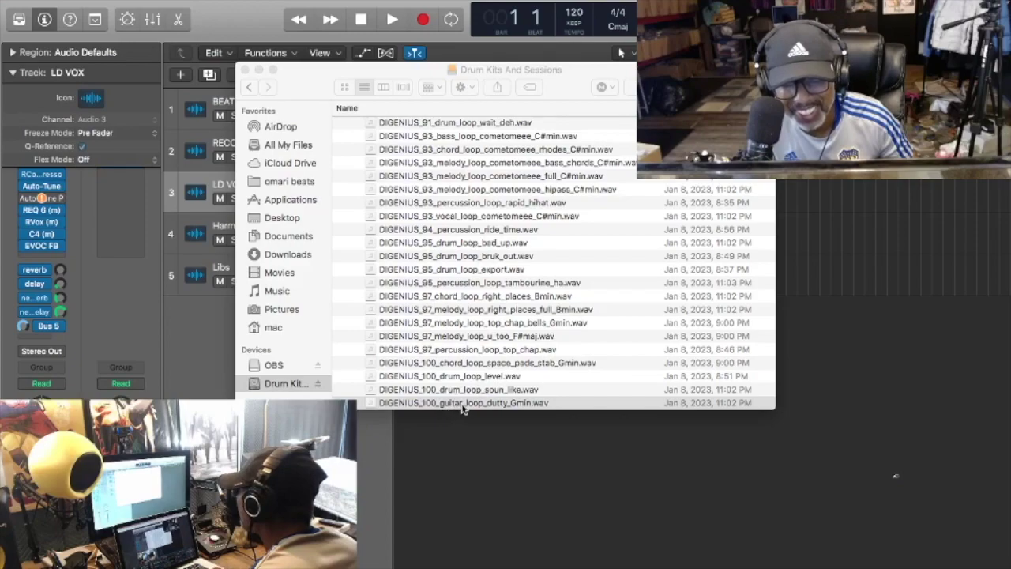
click(466, 403)
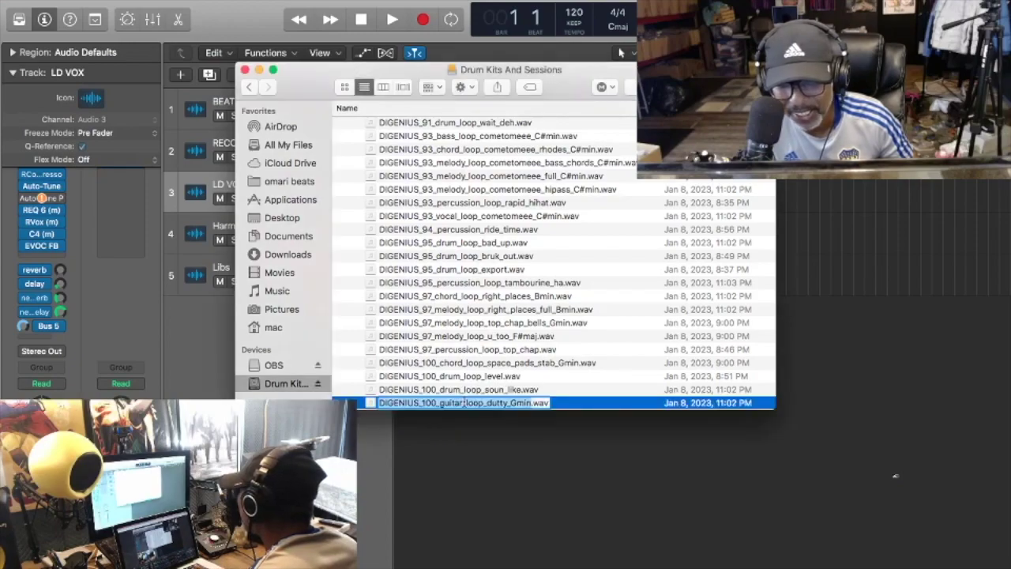
click(492, 380)
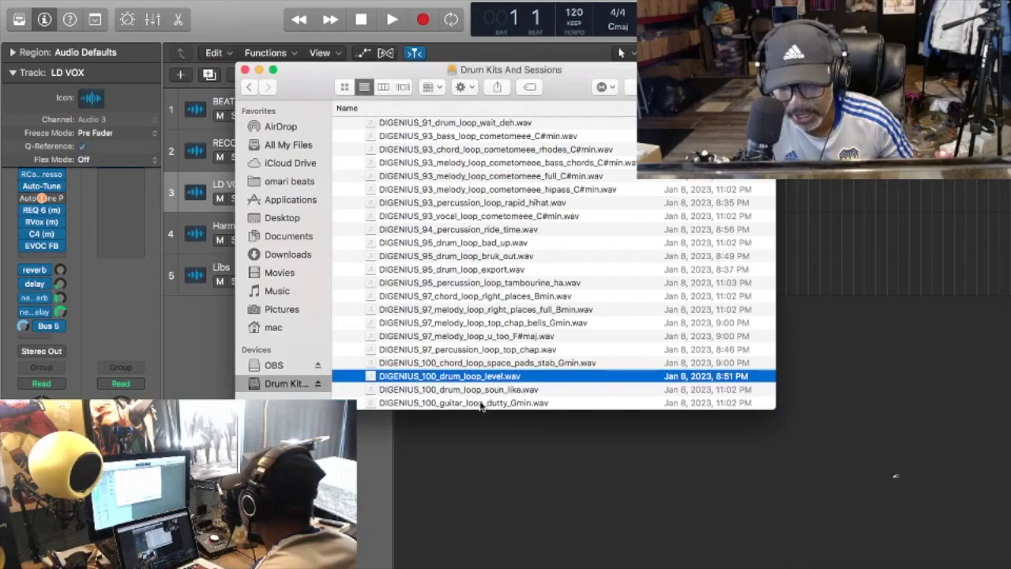
click(482, 403)
key(space)
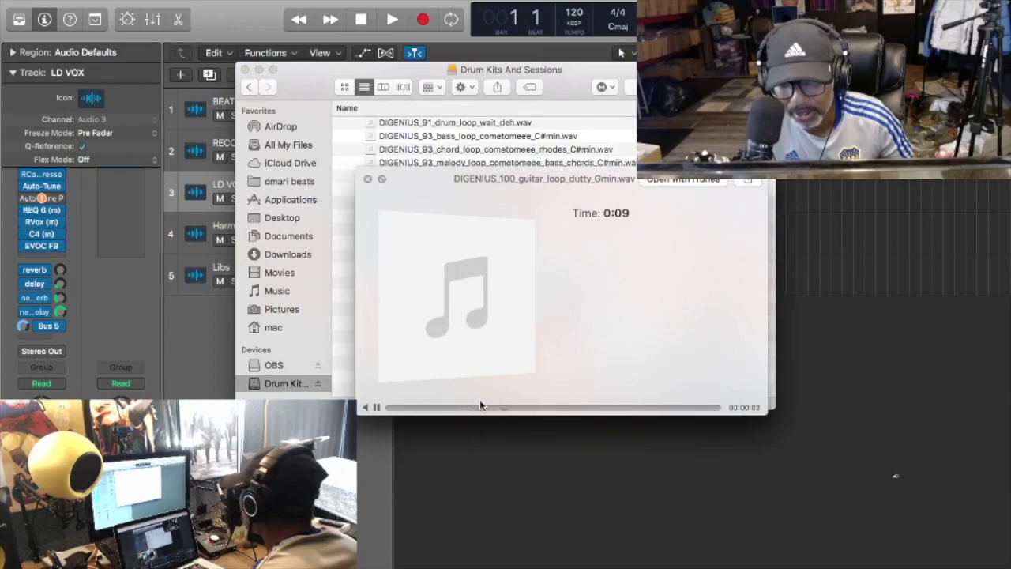
key(space)
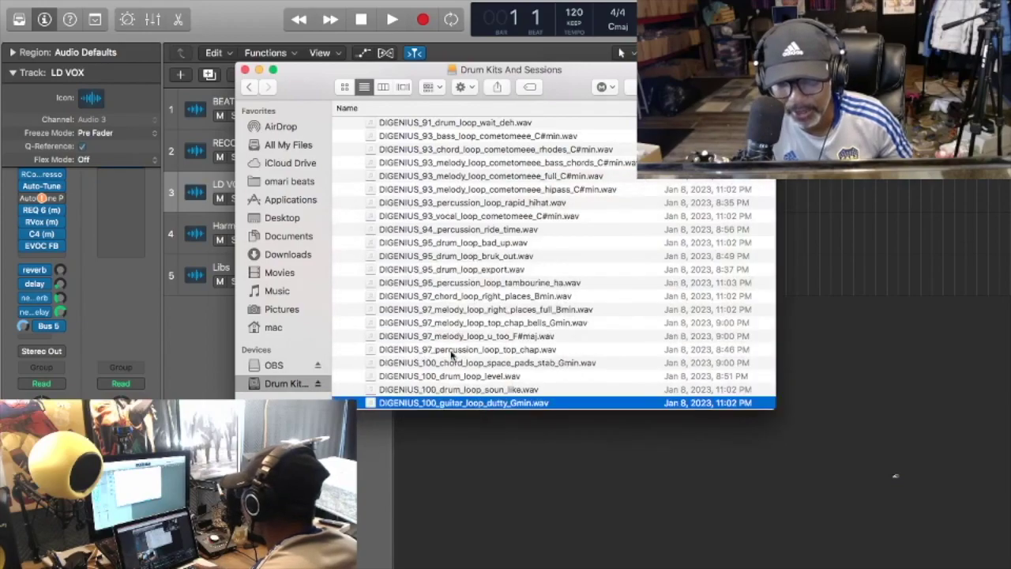
Bring DIGENIUS_100_guitar_loop_dutty_Gmin.wav from Finder into the Logic project on a new track below Libs, starting at bar 1.
drag(316, 75, 746, 124)
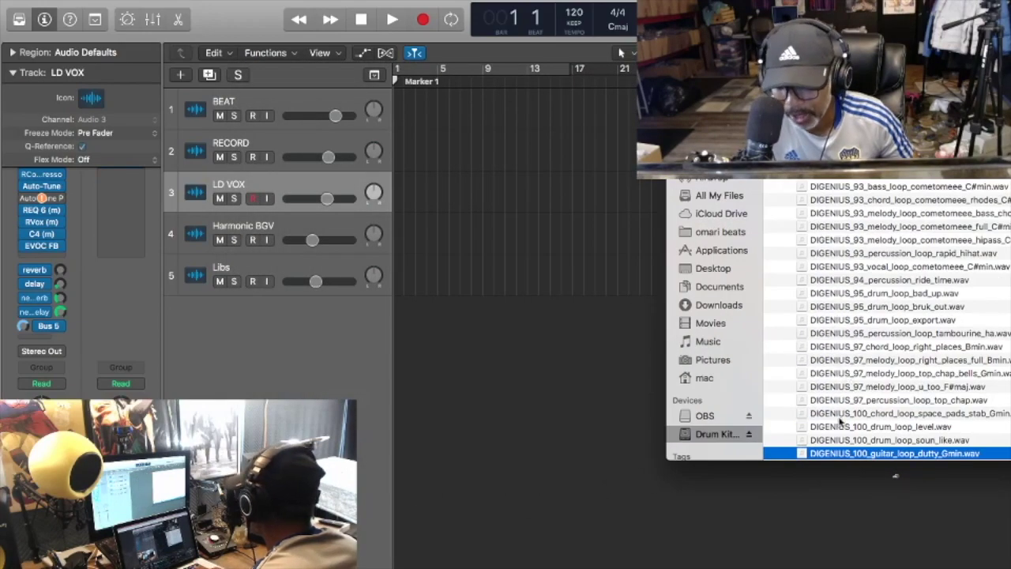
drag(861, 458, 397, 332)
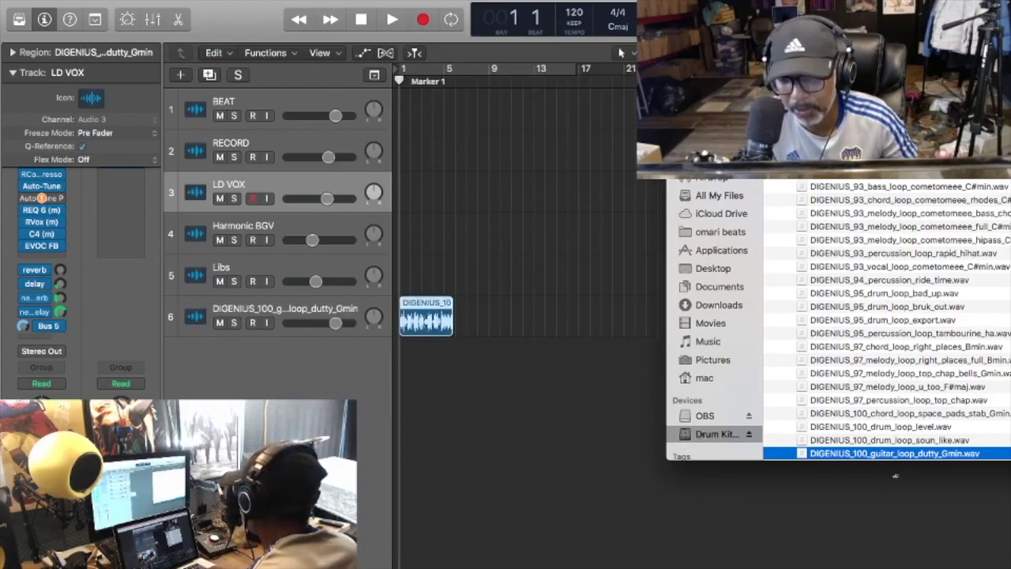
click(895, 476)
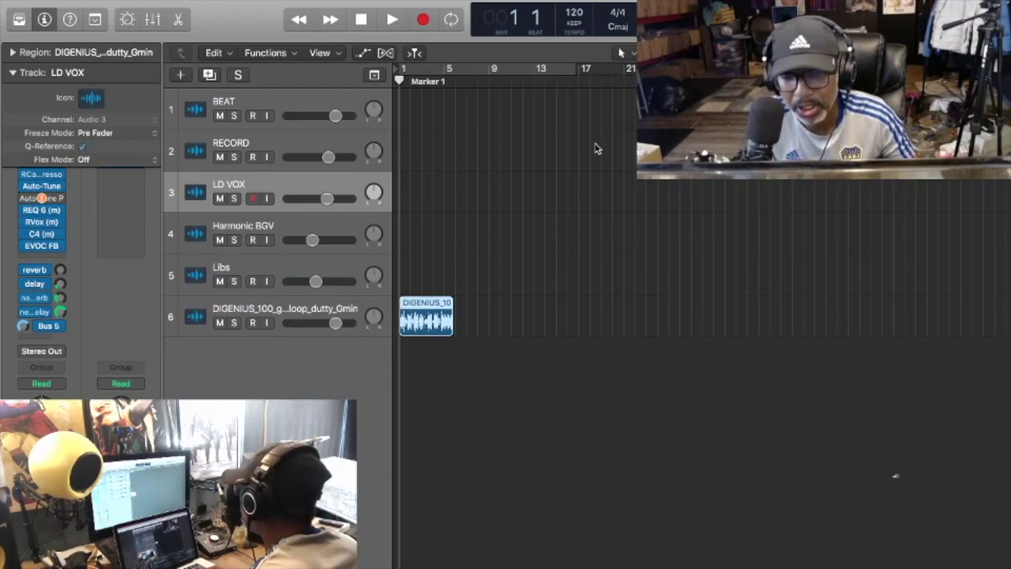
Set the project tempo to 100 and create a cycle range from bar 1 to bar 5.
drag(574, 14, 575, 46)
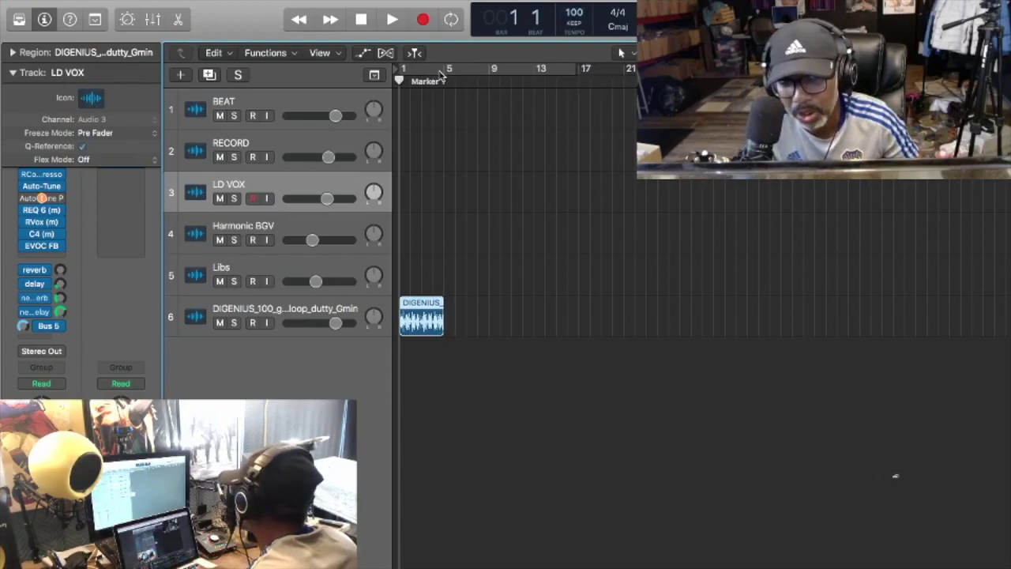
drag(446, 75, 403, 73)
Move the guitar loop track above BEAT and lower its volume, auditioning the loop before and after.
drag(305, 309, 299, 102)
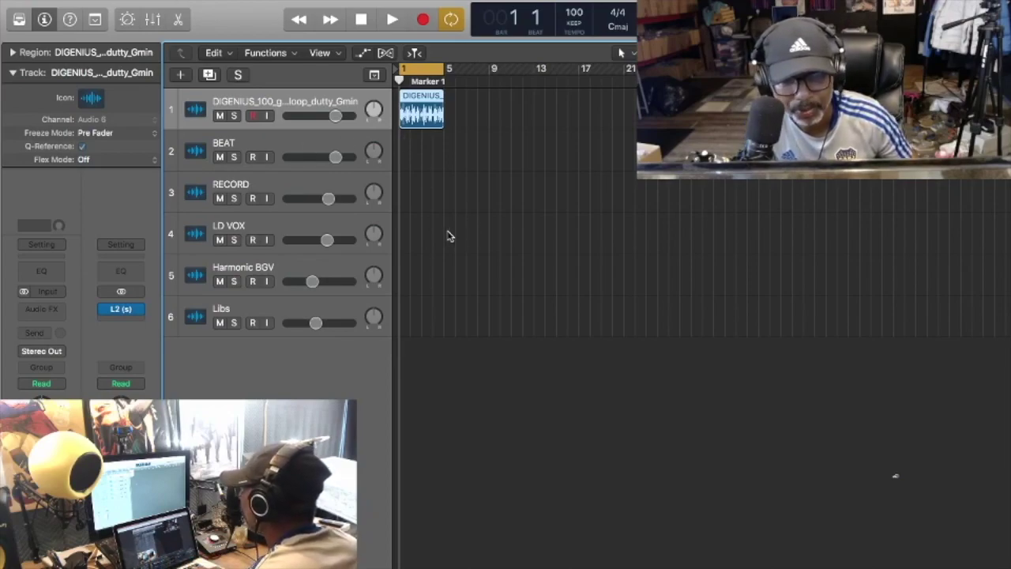
key(space)
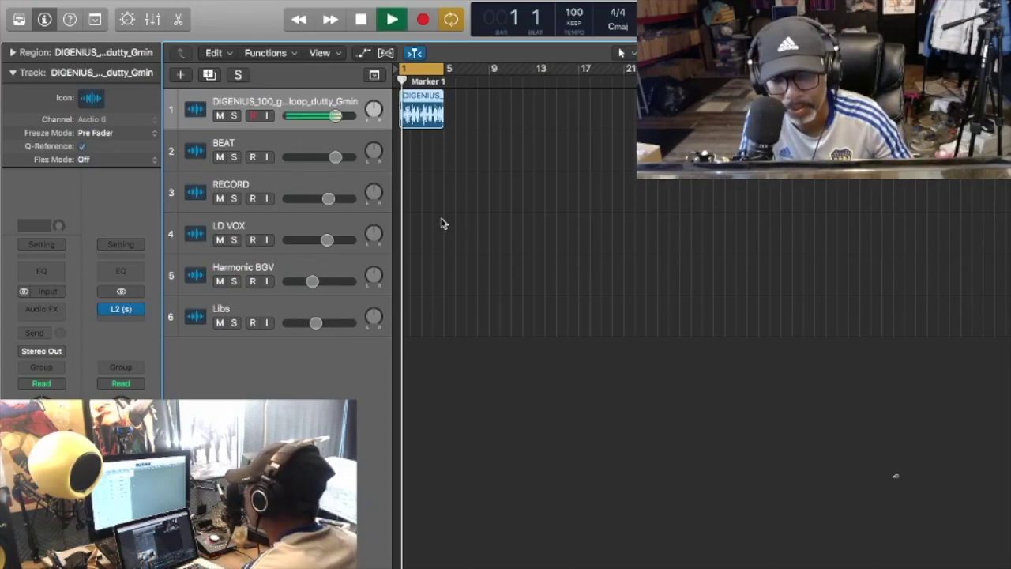
key(space)
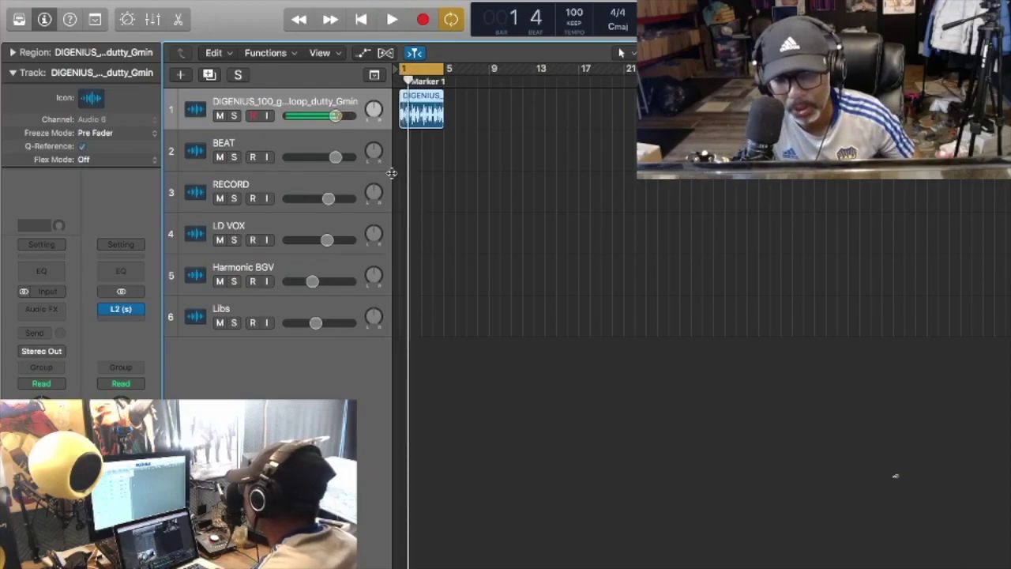
drag(339, 117, 293, 120)
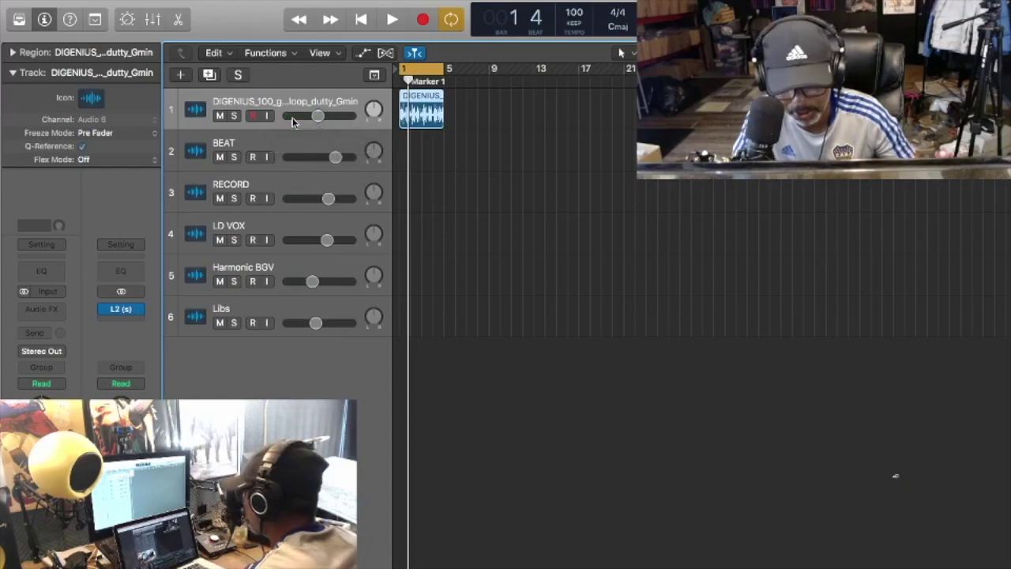
key(space)
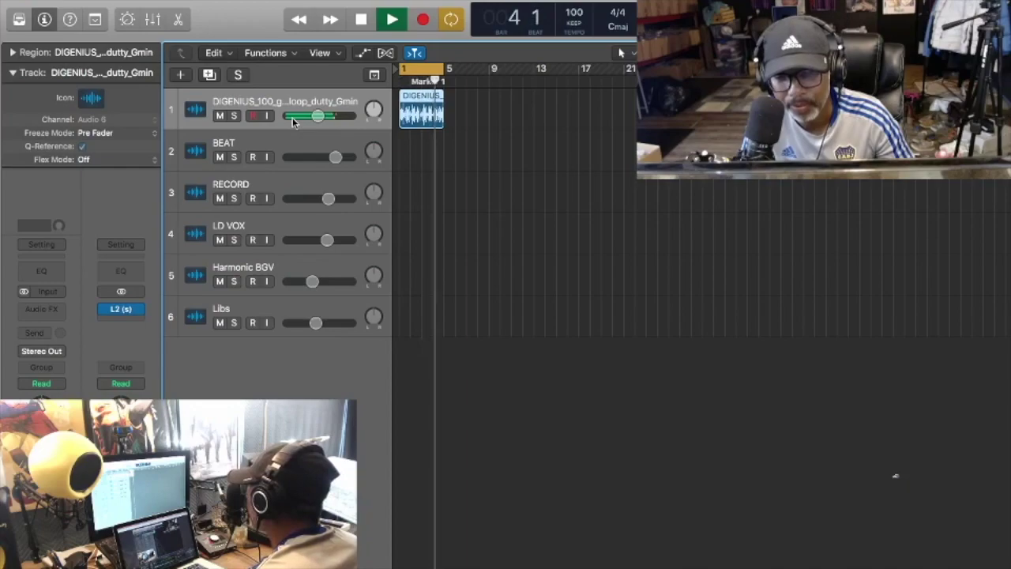
key(space)
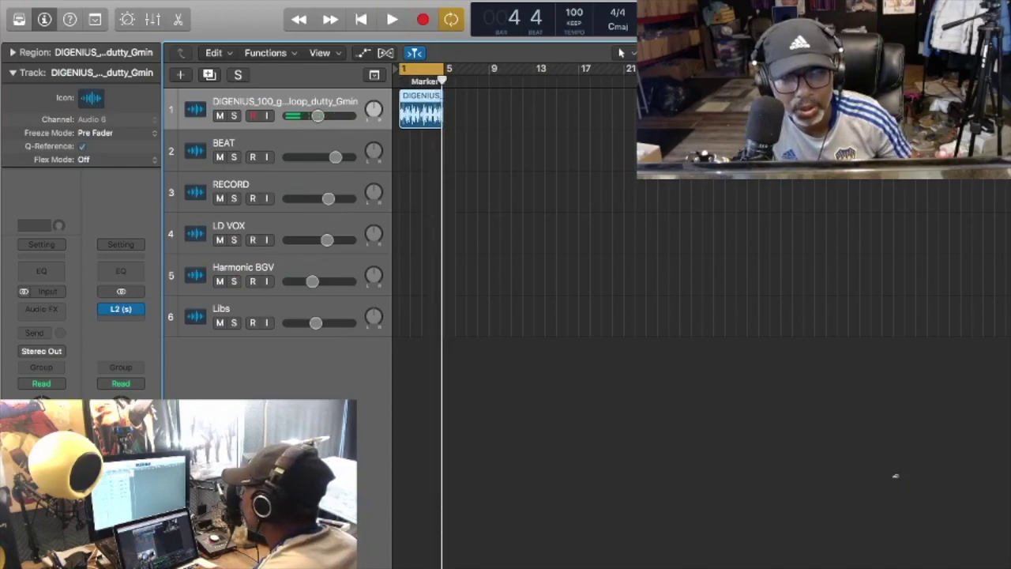
Open the SLIDE RIDDIM project from its folder as the source for a Logic project import.
click(111, 2)
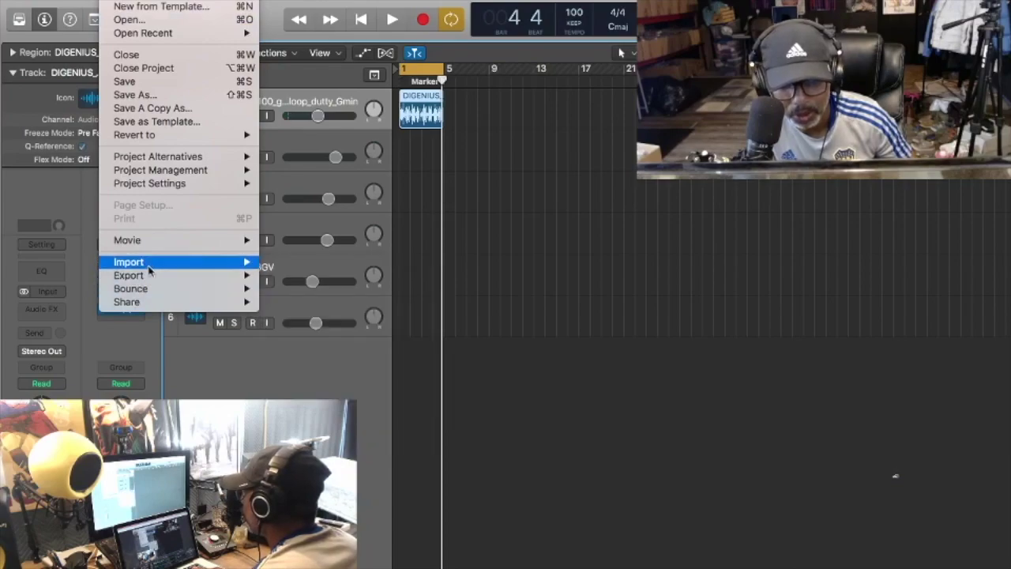
mouse_move(150, 271)
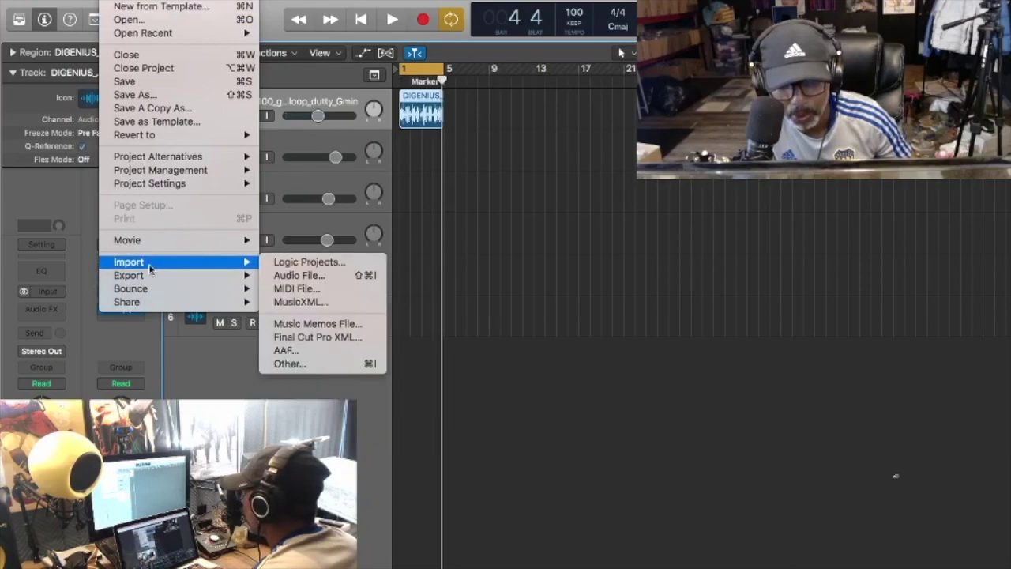
click(281, 263)
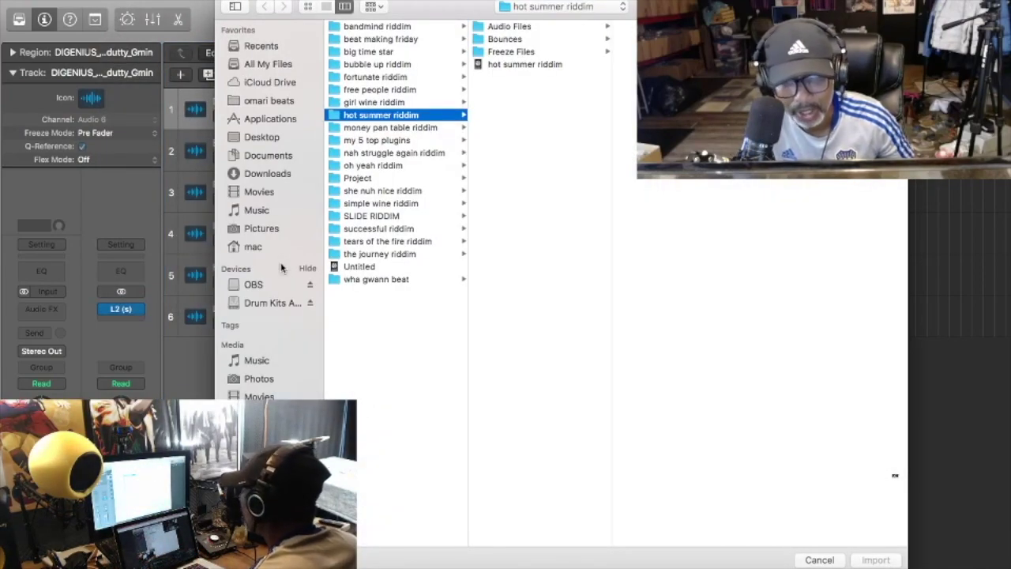
click(390, 218)
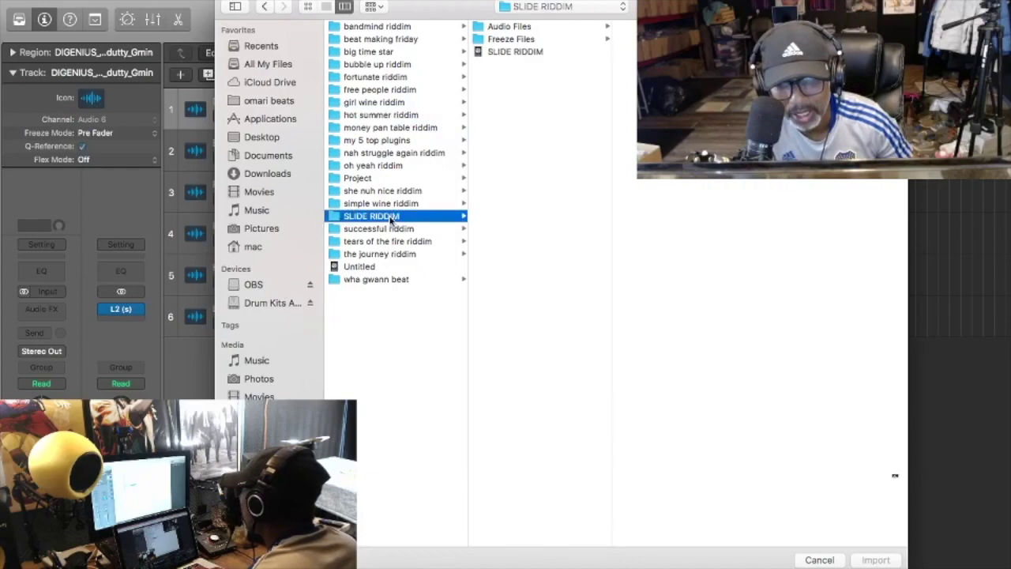
click(512, 52)
double_click(512, 52)
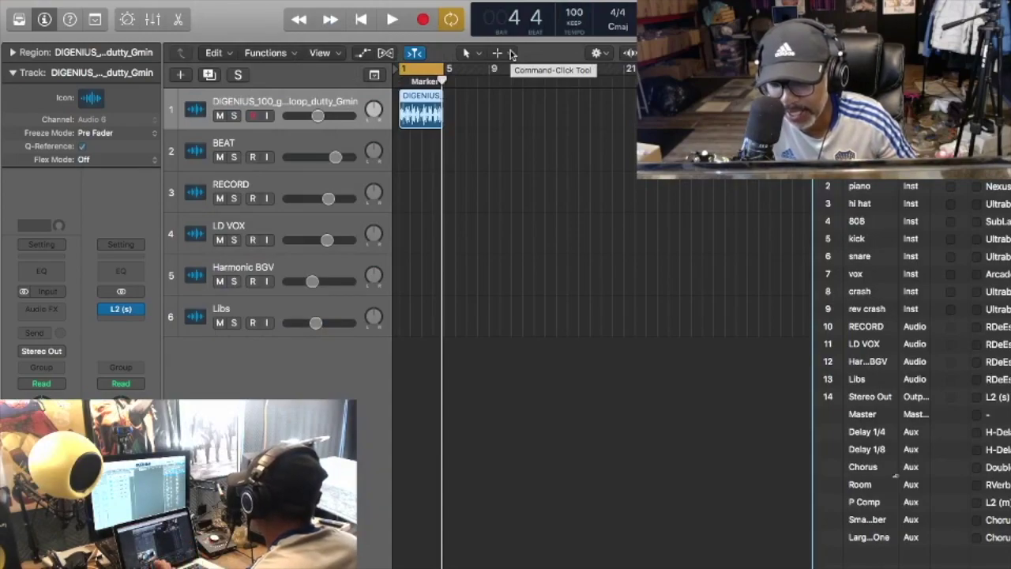
Import the 808, kick, snare, crash and rev crash tracks with their content and plug-ins, then close the import browser.
click(951, 309)
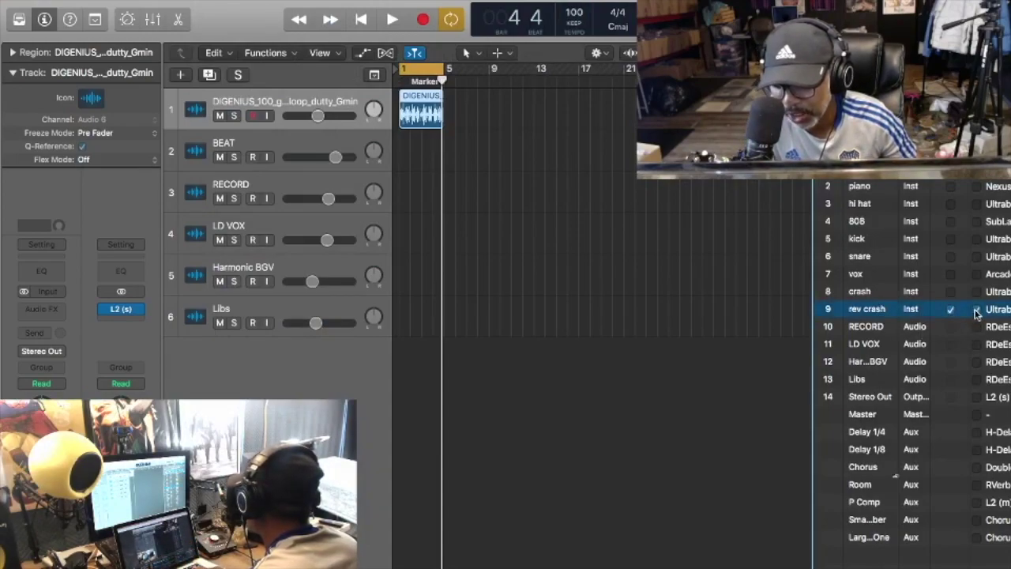
click(954, 294)
click(952, 292)
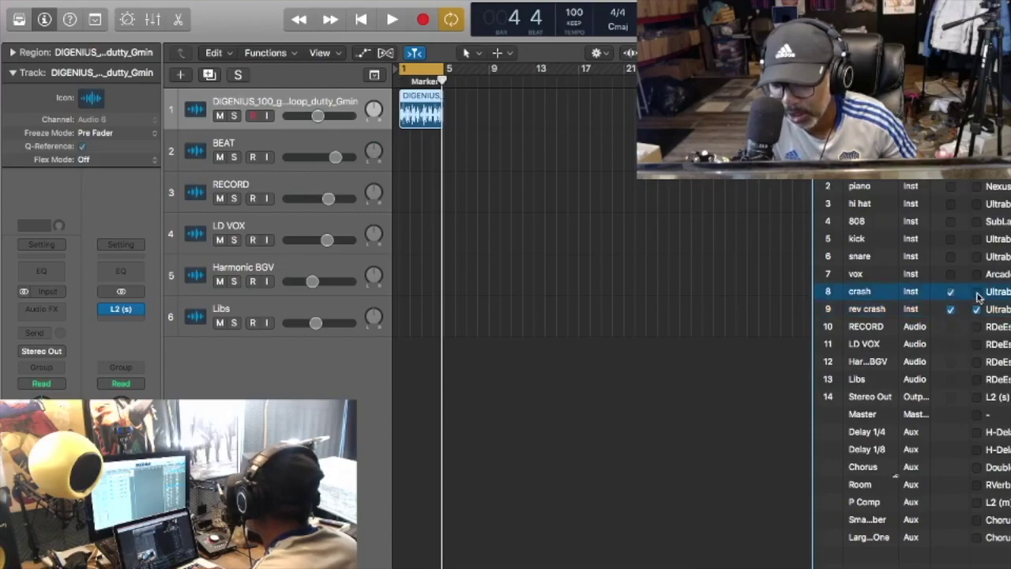
click(950, 256)
click(976, 256)
click(950, 239)
click(976, 238)
click(951, 221)
click(976, 221)
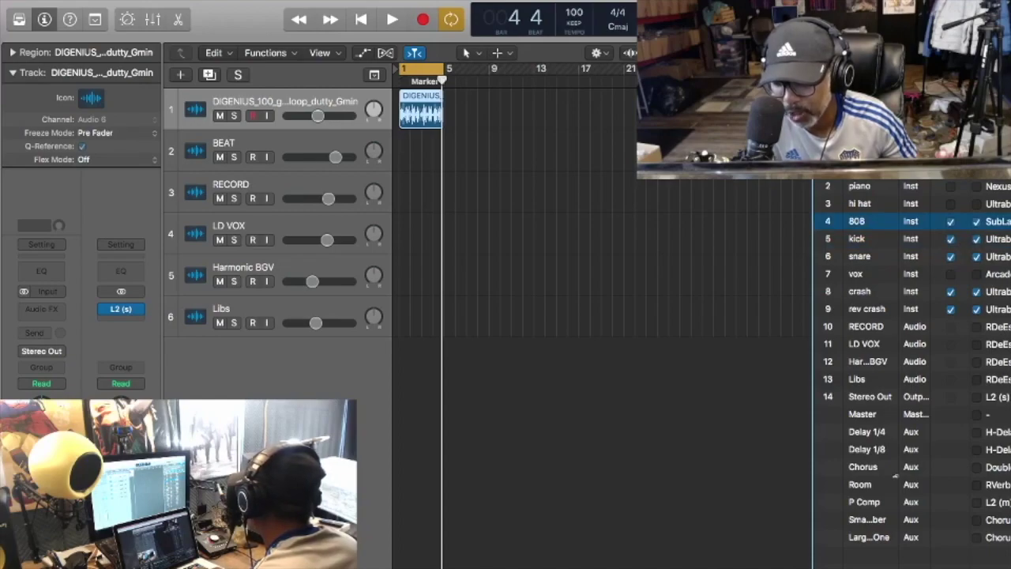
key(Return)
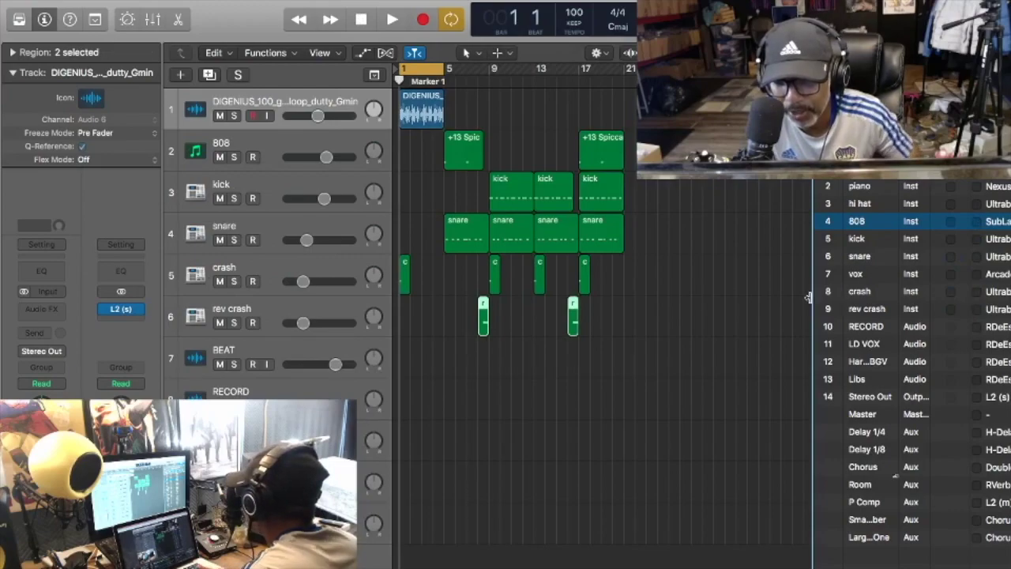
key(f)
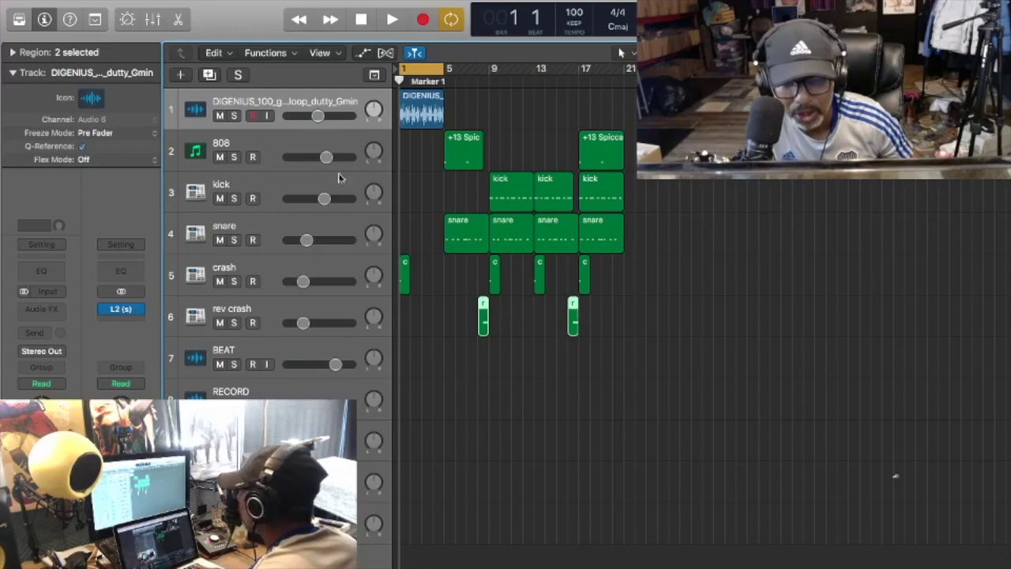
Select the 808 track, collapse its Track inspector section, and view its SubLab instrument's preset and settings.
click(258, 146)
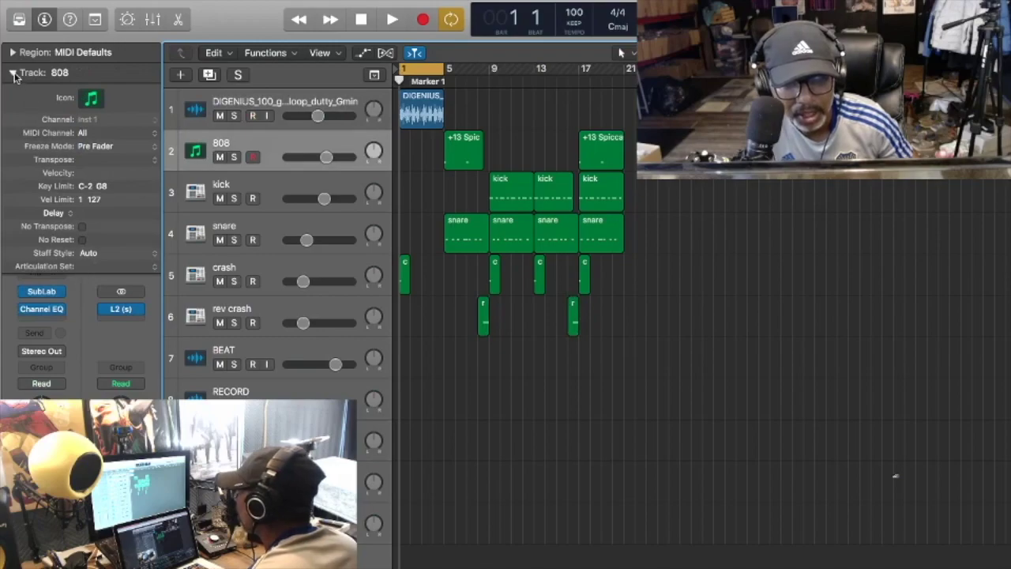
click(13, 73)
click(42, 292)
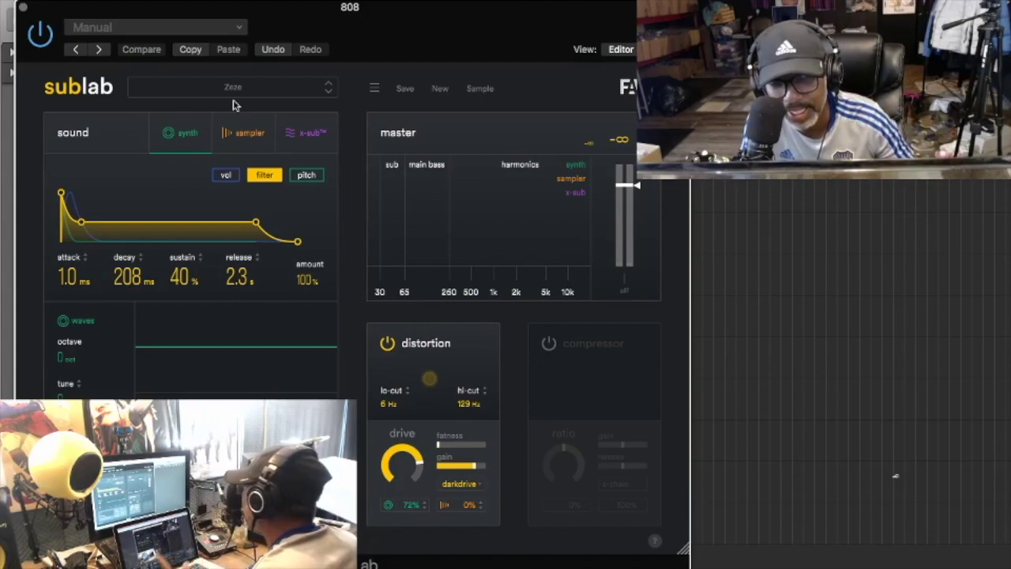
click(22, 7)
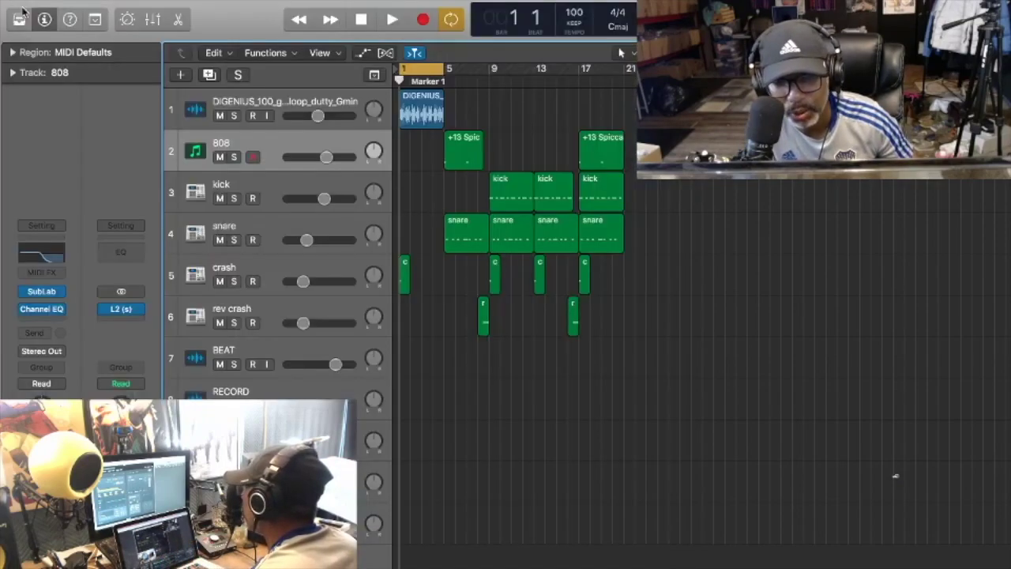
Open the 808 region at bar 5 in the Piano Roll and enlarge the editor area.
click(460, 162)
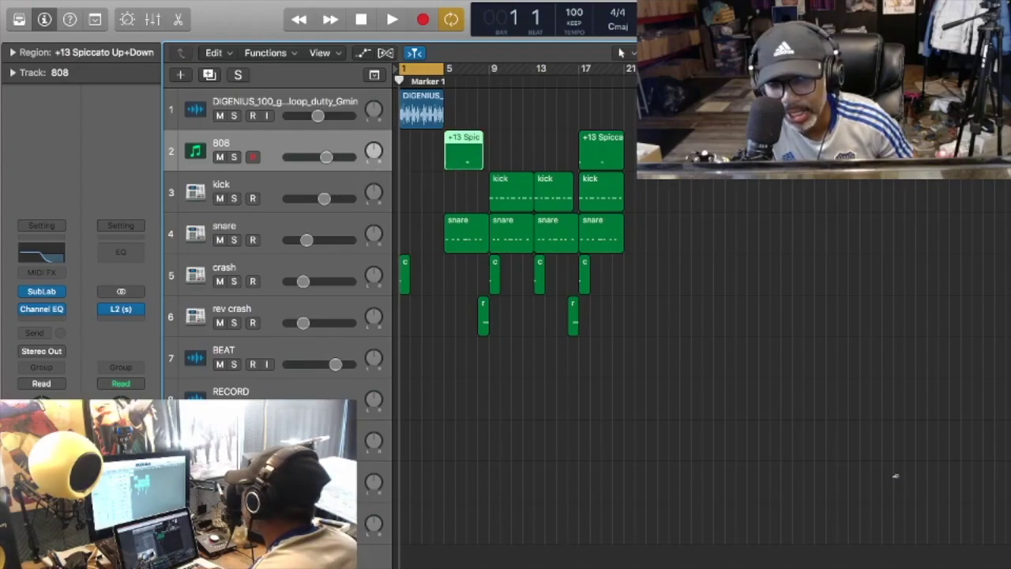
click(371, 0)
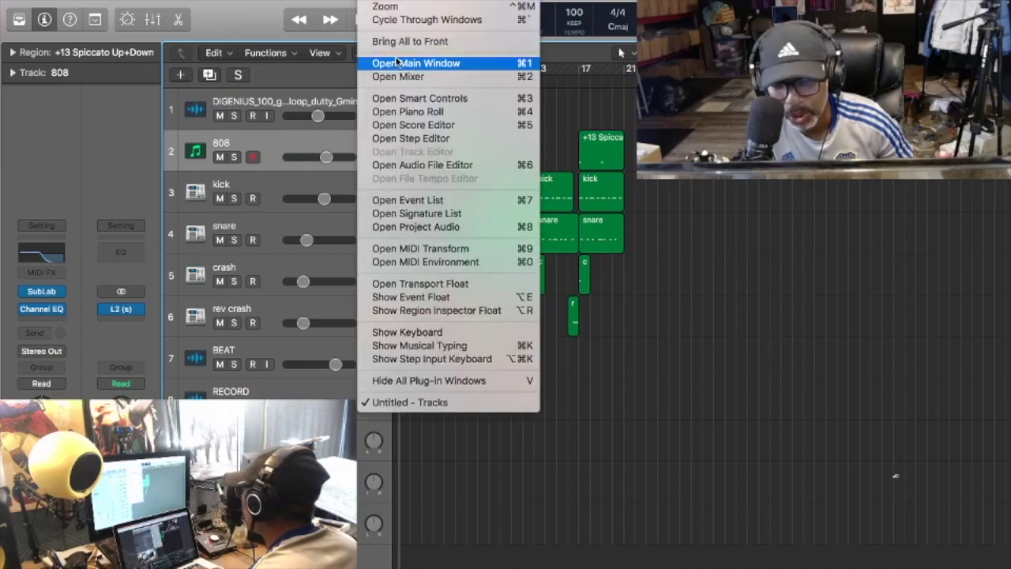
click(578, 122)
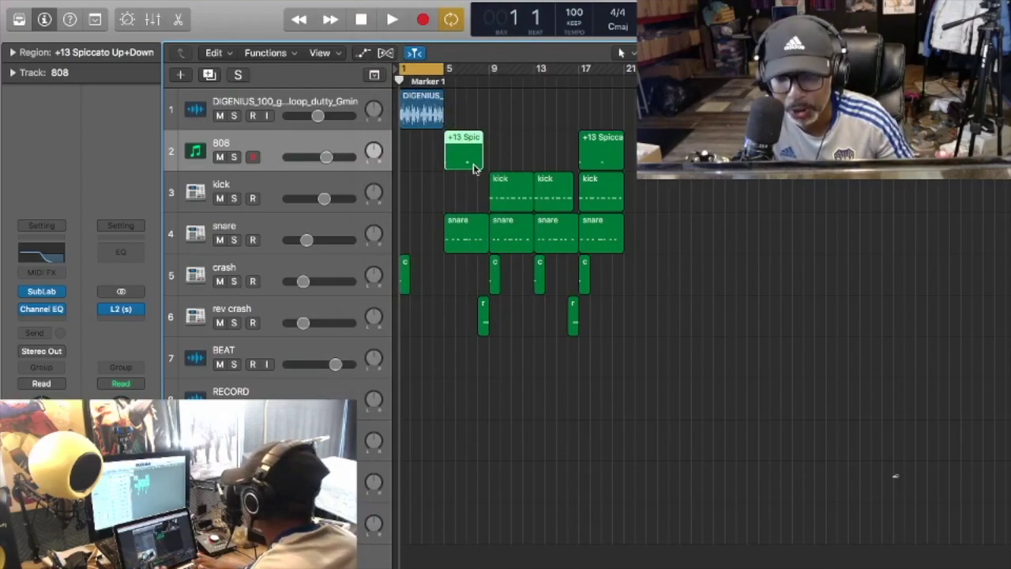
double_click(473, 163)
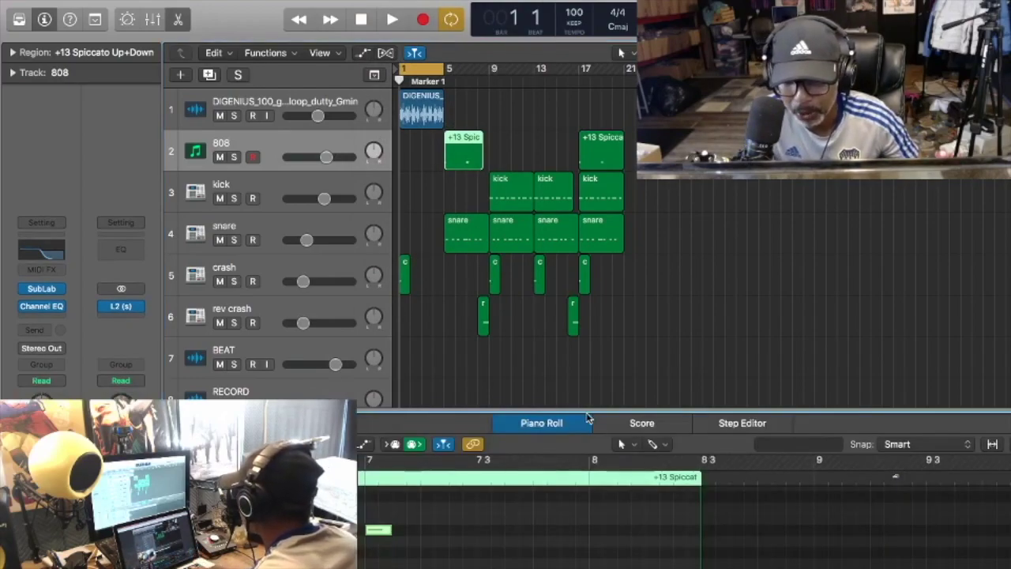
drag(602, 411, 606, 261)
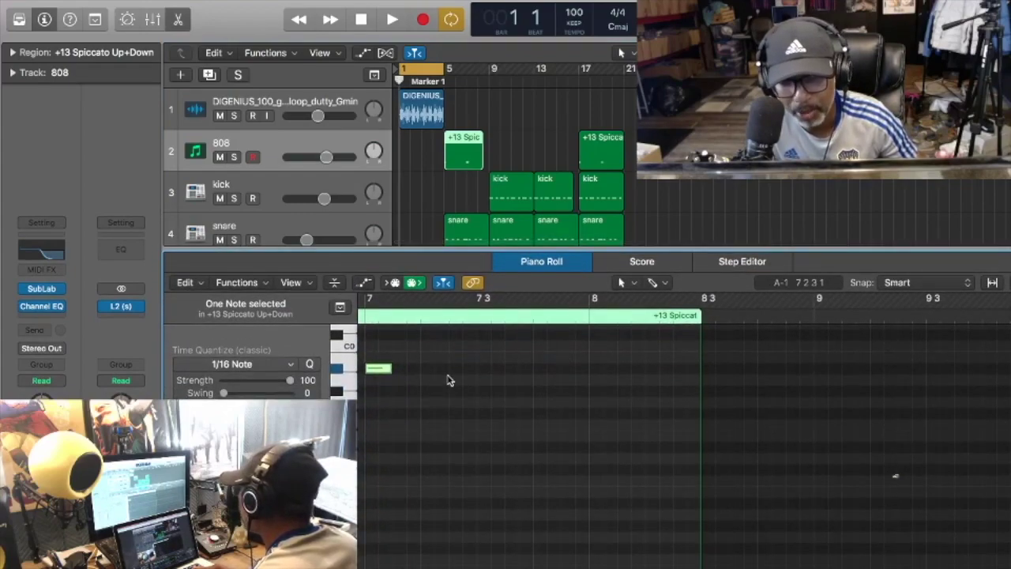
Raise the 808 region's two notes at bars 5 and 7 to the same pitch, then close the editor.
drag(456, 352, 411, 361)
drag(457, 404, 935, 402)
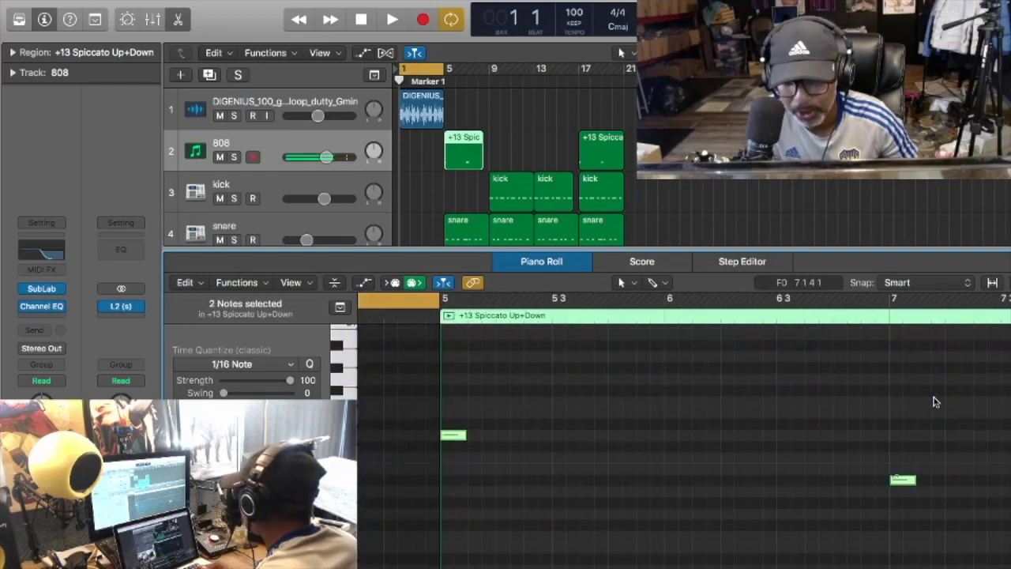
click(453, 440)
drag(453, 439, 452, 374)
click(895, 433)
drag(899, 416, 898, 376)
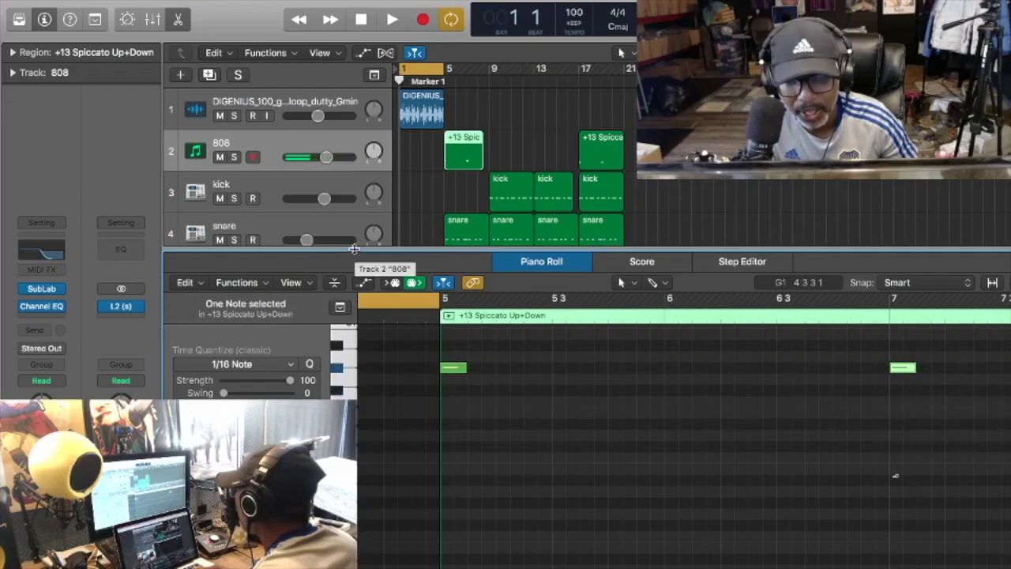
key(e)
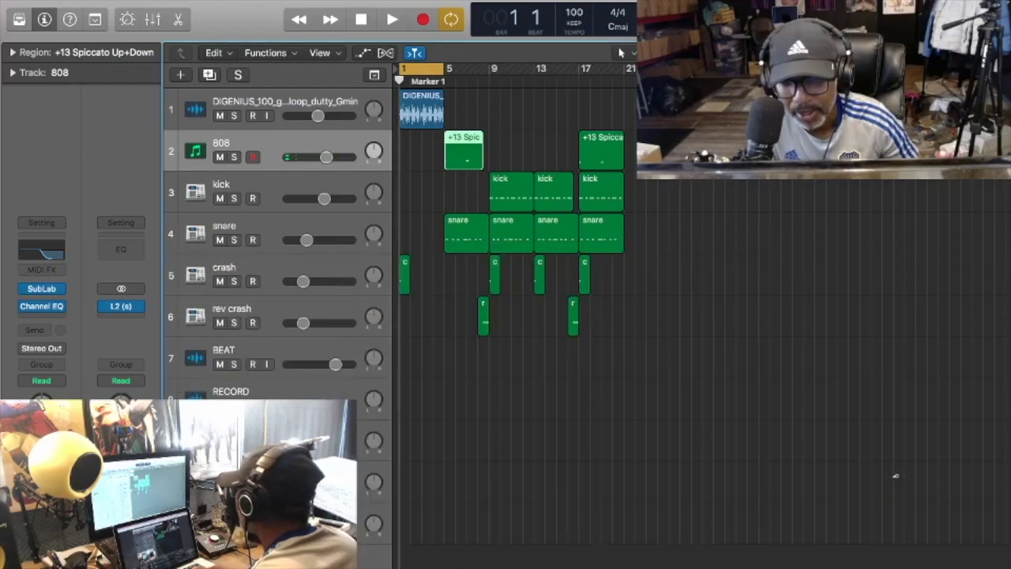
Replace the 808 region at bar 17 with a copy of the edited region from bar 5.
click(607, 141)
key(Delete)
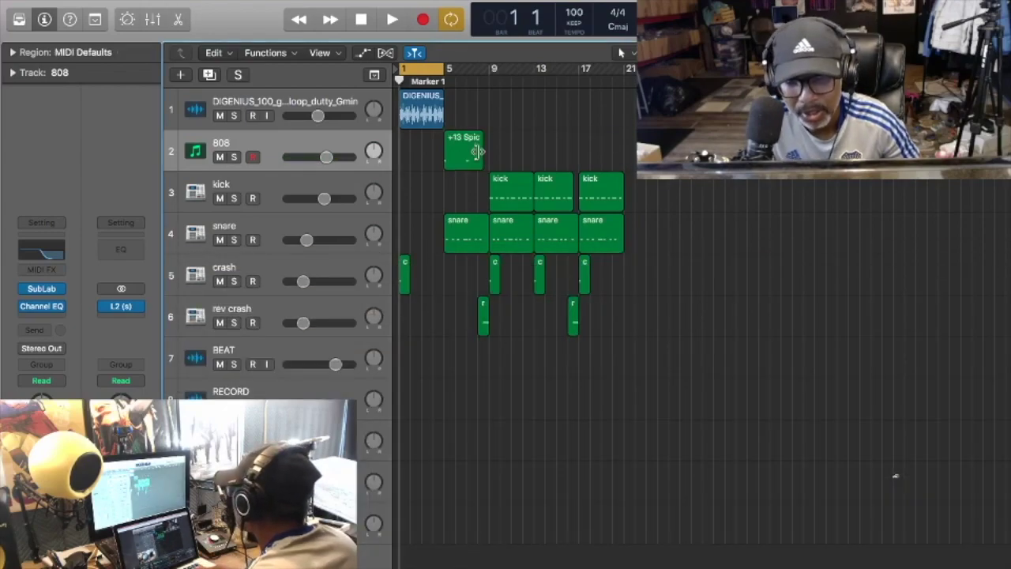
drag(471, 156, 606, 157)
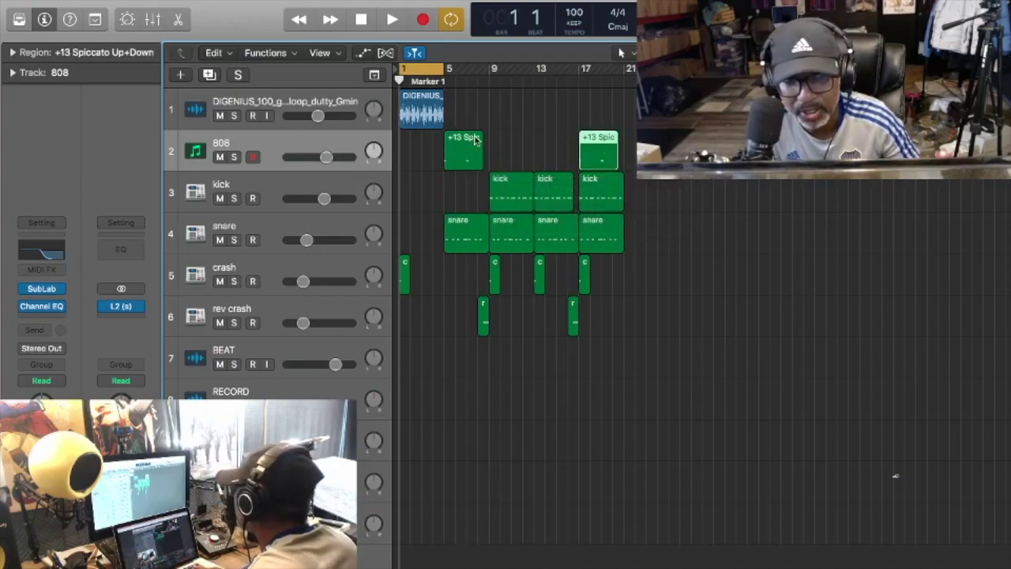
Repeat the guitar loop at bars 5, 9 and 13, and copy the 808, kick, snare and crash regions from bar 17 to bar 21.
mouse_move(427, 107)
mouse_down()
mouse_move(519, 99)
mouse_move(433, 117)
mouse_up()
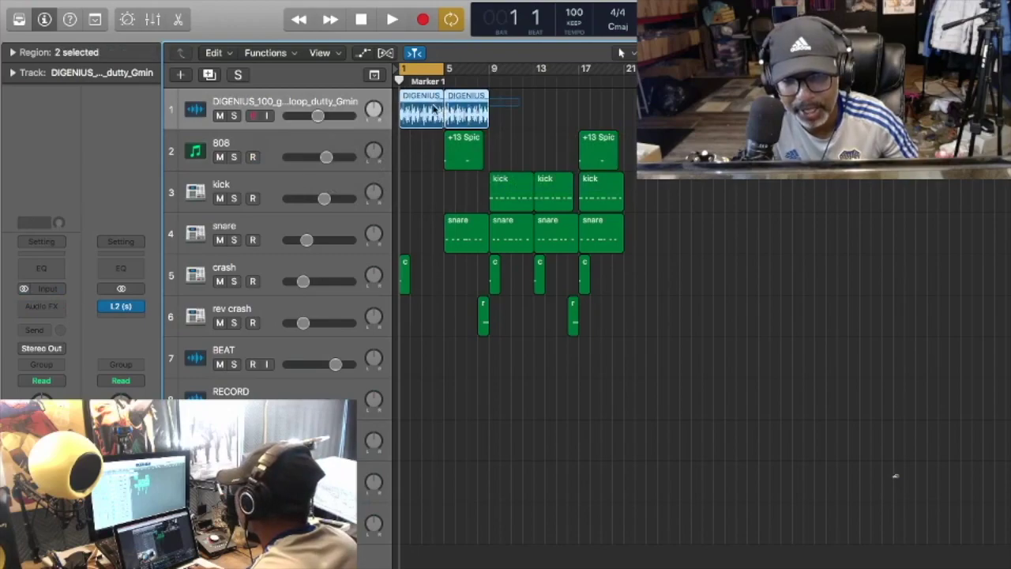
drag(466, 113, 556, 113)
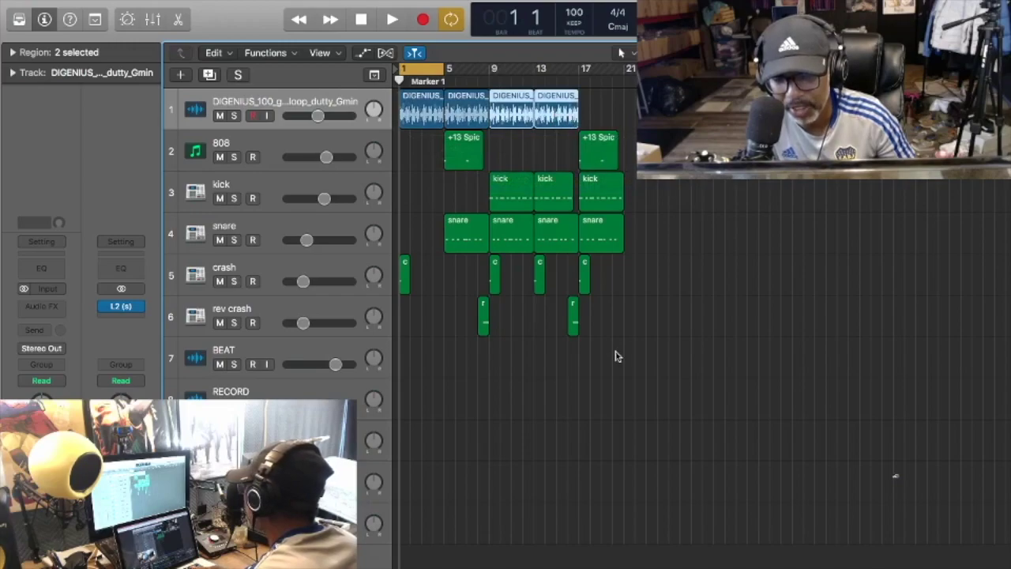
drag(591, 310, 641, 168)
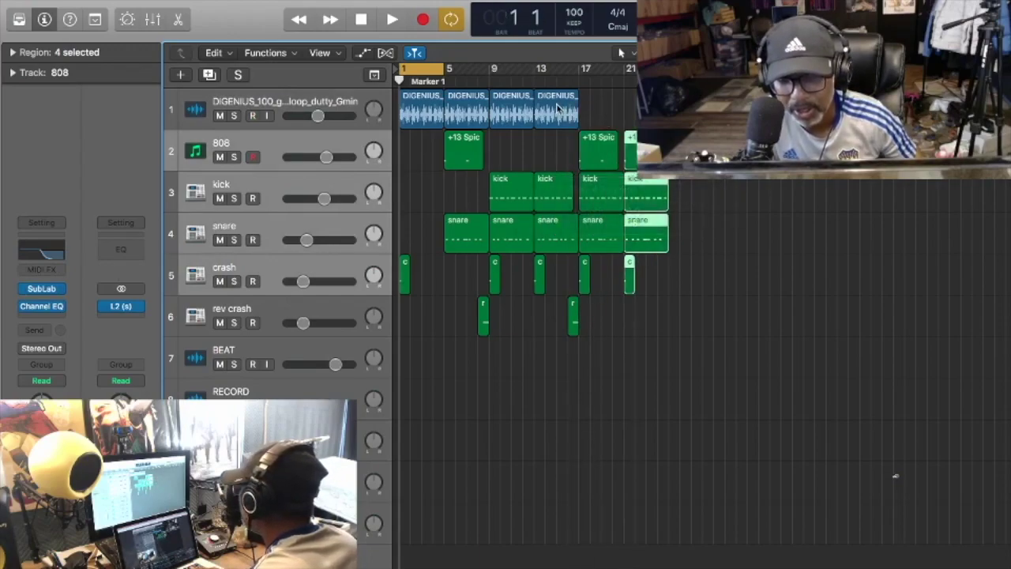
Add an audio track below the guitar loop and place copies of the loop regions at bars 9 and 13 on it, starting at bar 17.
drag(594, 111, 528, 117)
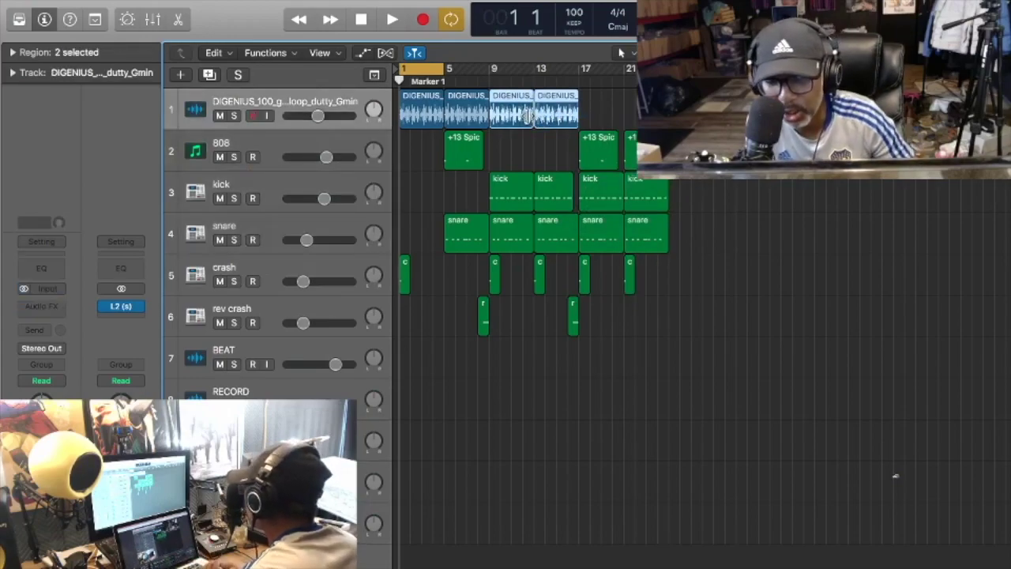
click(425, 165)
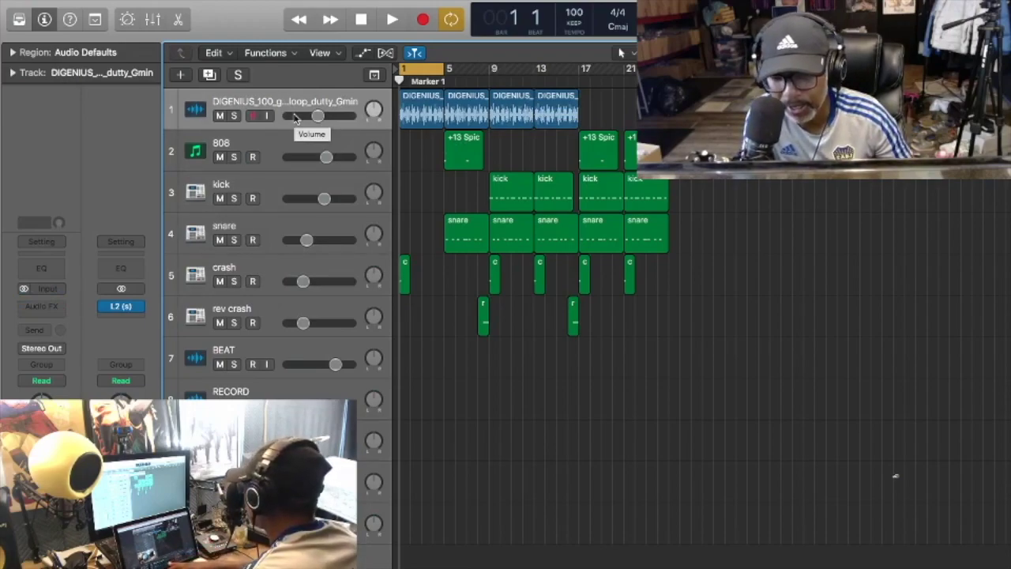
key(alt+super+a)
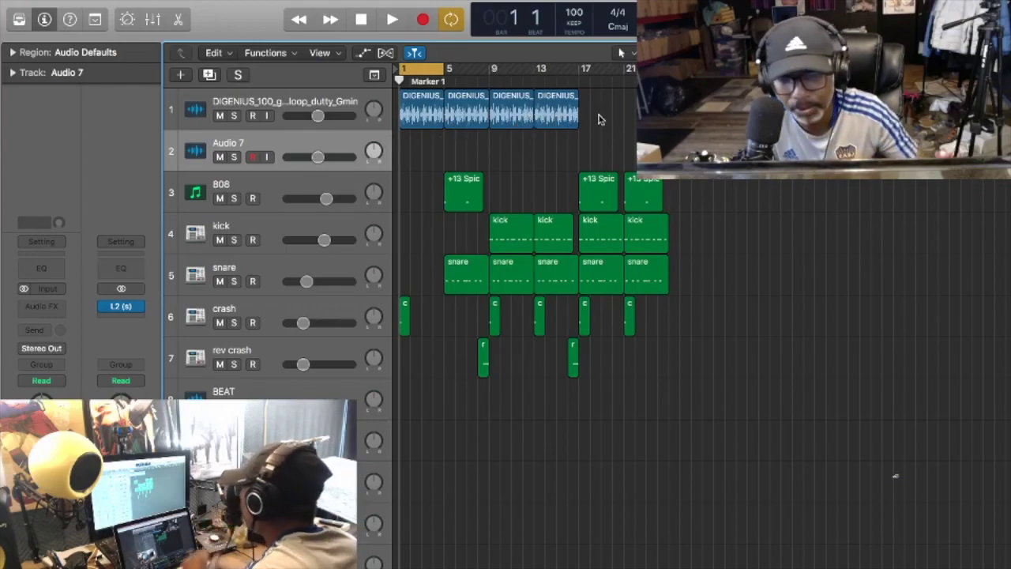
click(557, 117)
shift+click(528, 117)
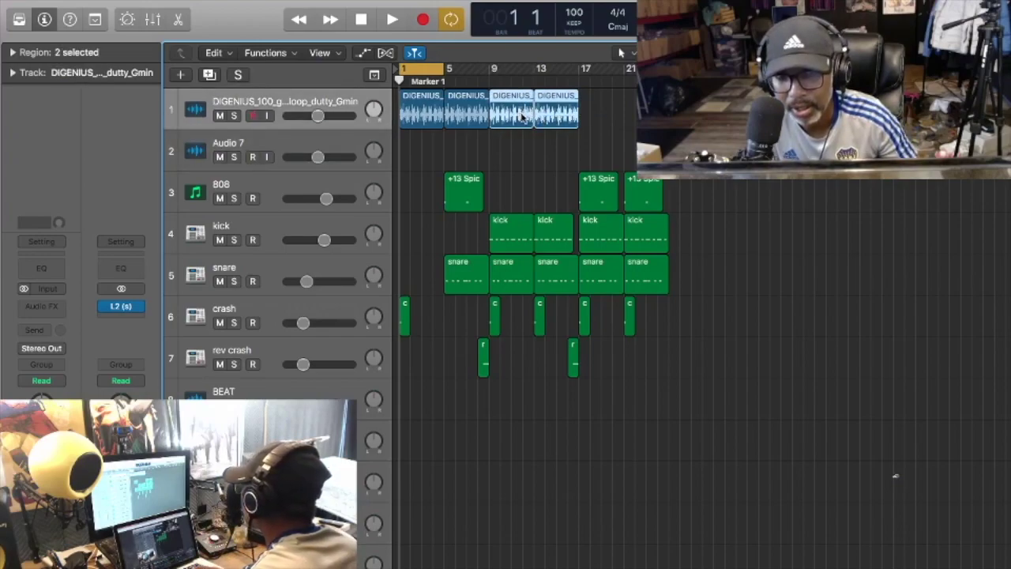
drag(521, 117, 527, 150)
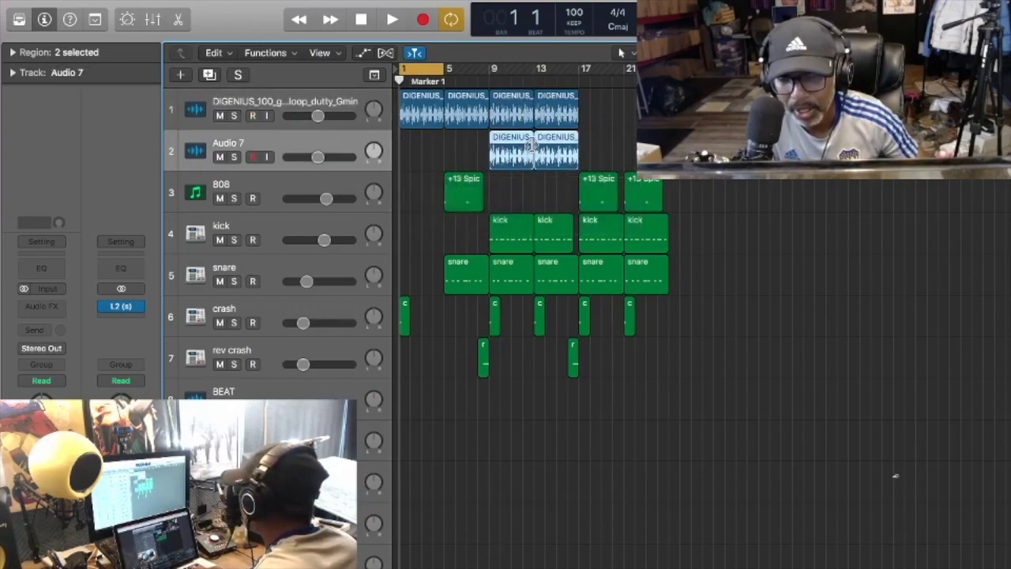
drag(518, 141, 610, 143)
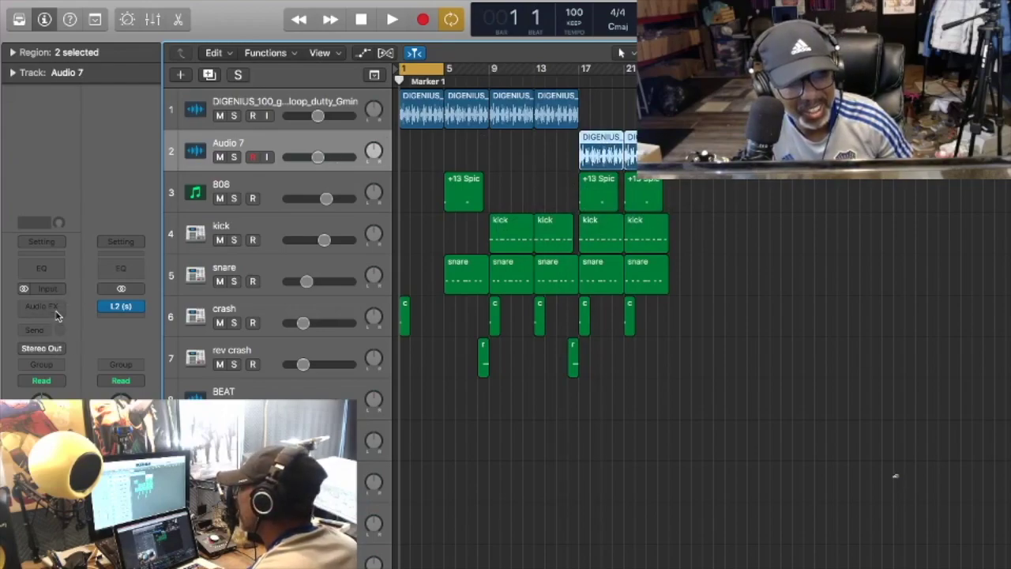
Insert a Channel EQ on the Audio 7 track and enable its high-cut filter at 510 Hz.
click(59, 310)
mouse_move(81, 340)
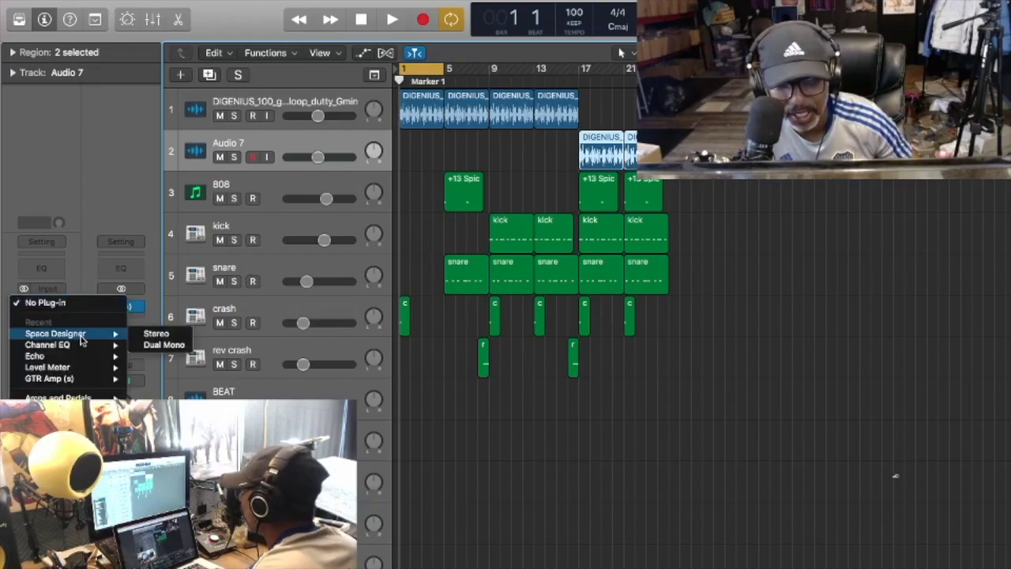
click(151, 345)
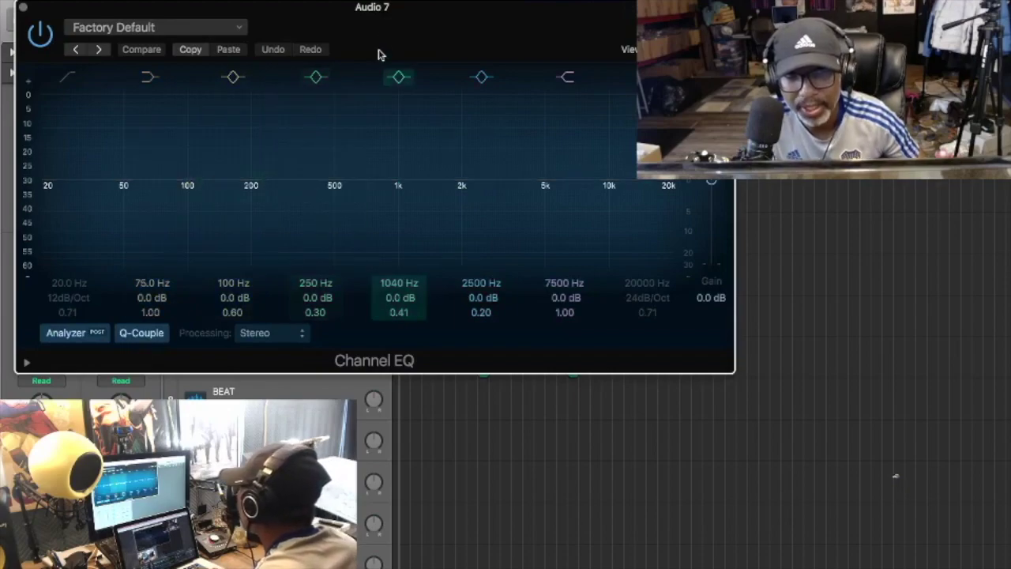
drag(389, 8, 697, 276)
click(953, 346)
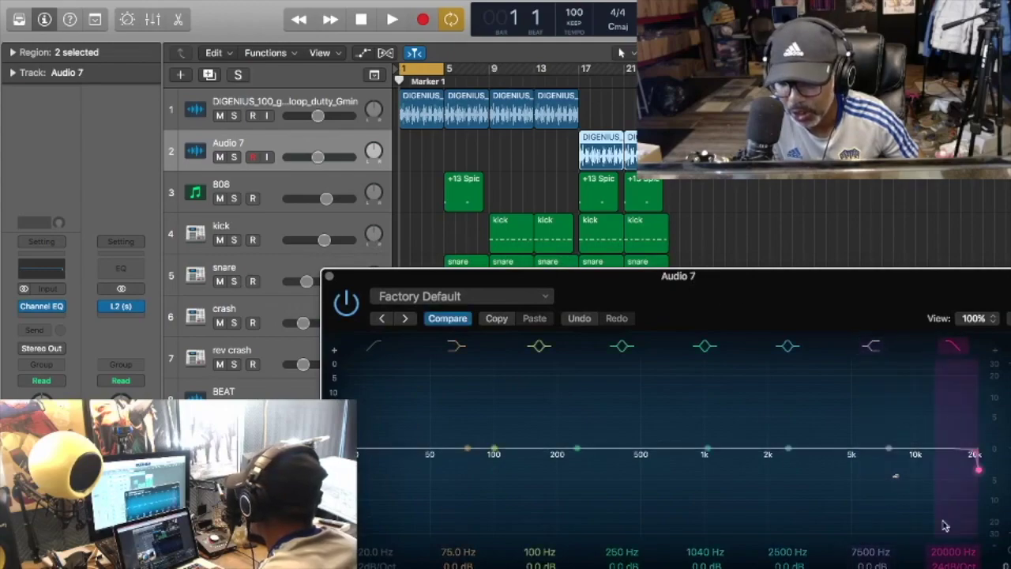
drag(975, 454, 643, 469)
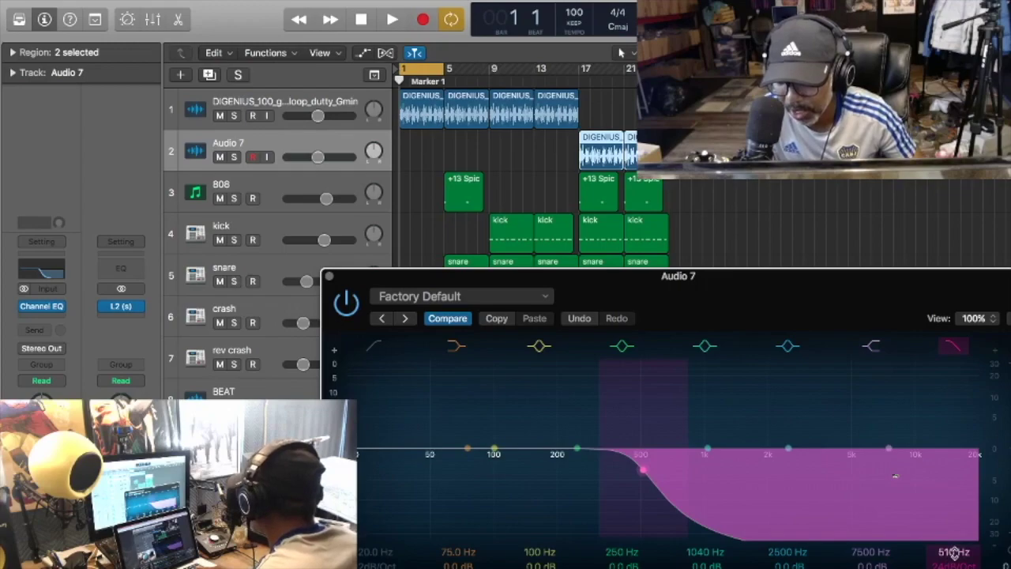
drag(952, 552, 953, 528)
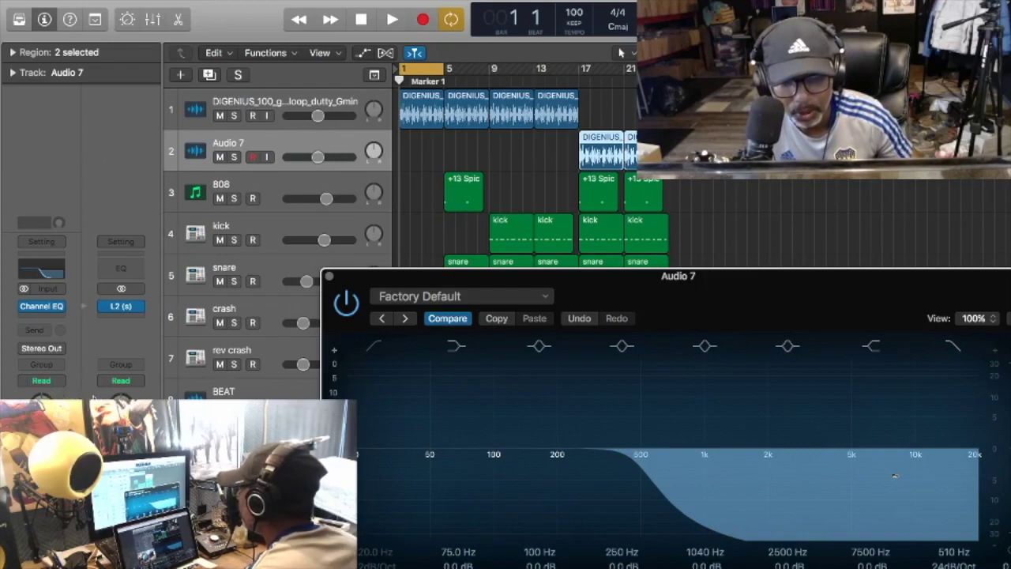
Set the Audio 7 track's automation mode to Touch and solo the track.
click(45, 381)
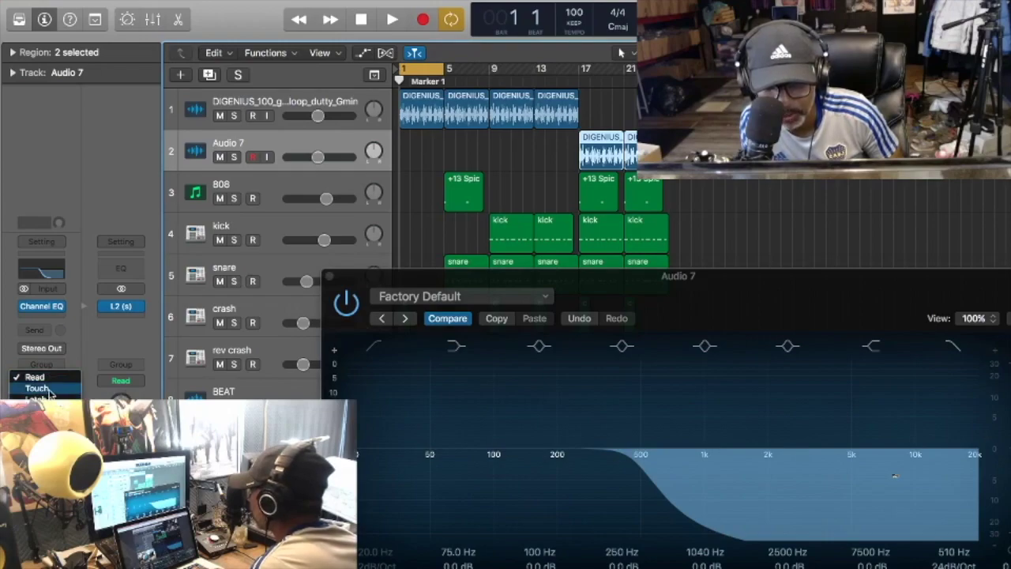
click(50, 389)
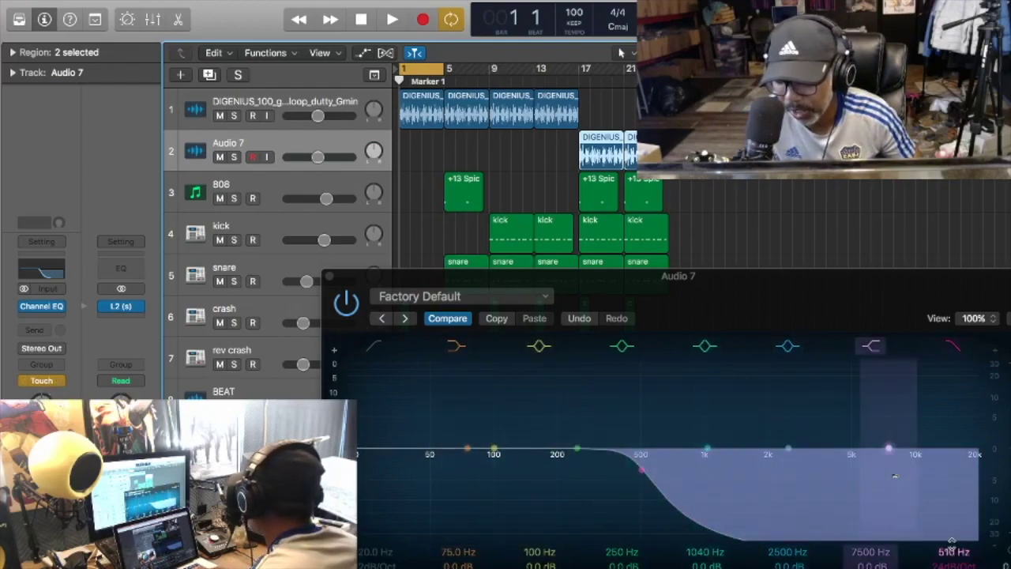
click(234, 157)
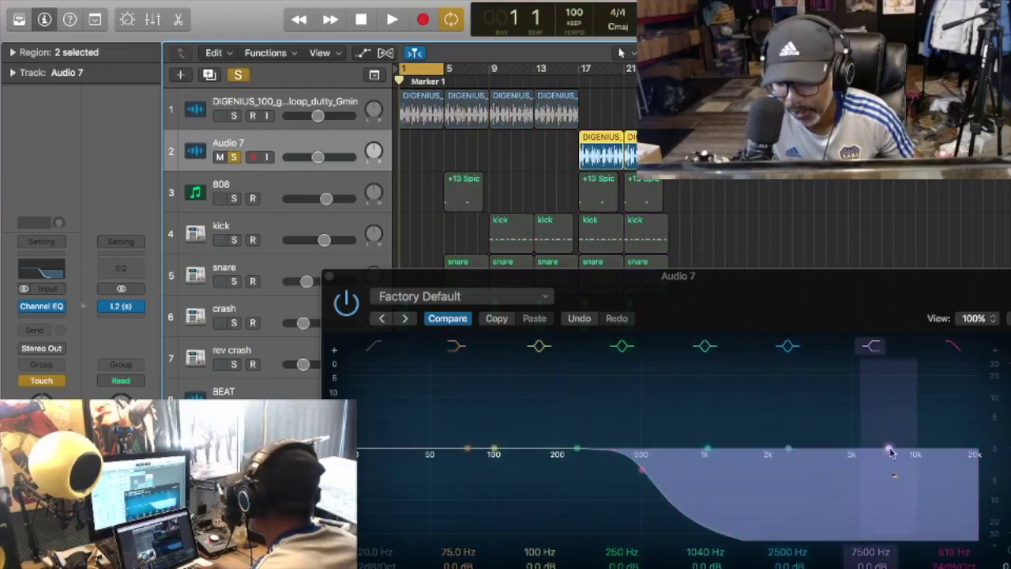
key(space)
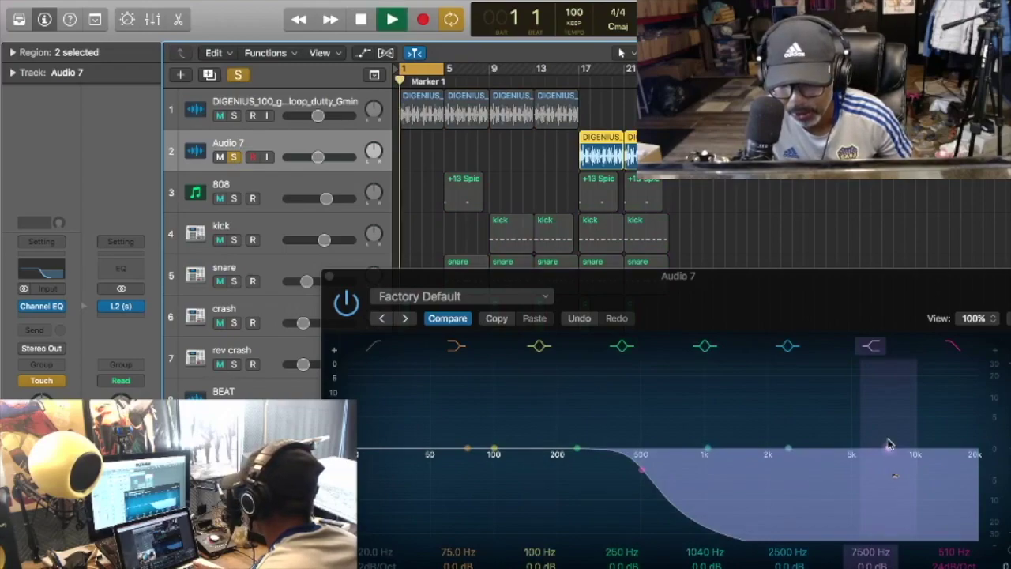
click(772, 239)
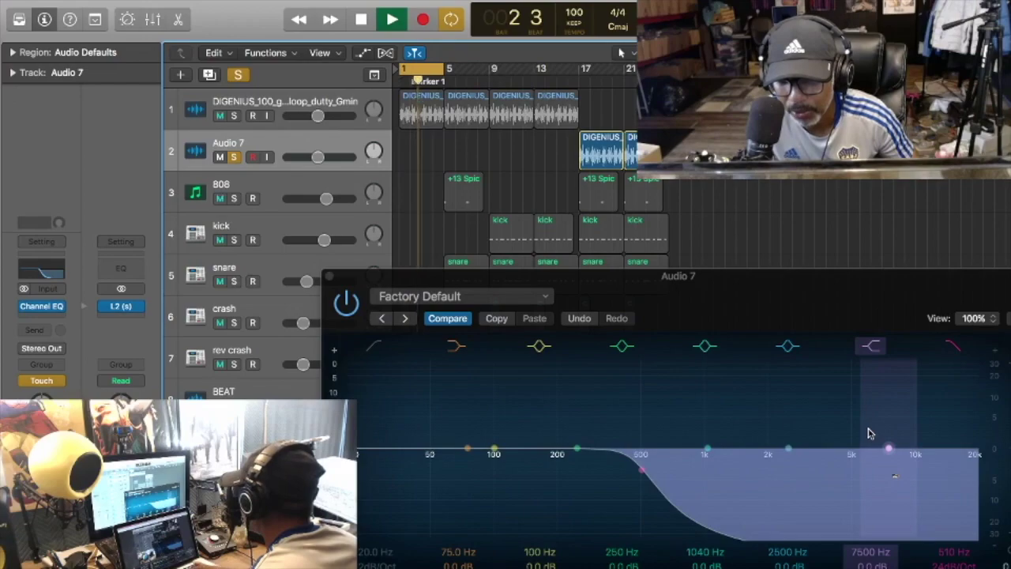
key(space)
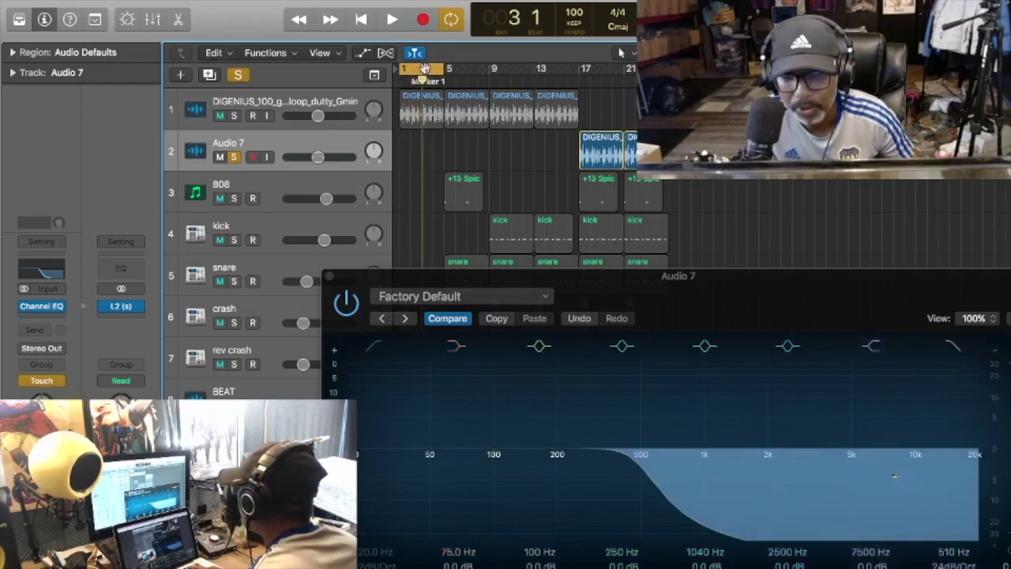
Set the cycle range from bar 17 across both filtered loop regions and record a high-cut frequency sweep upward and back to 510 Hz during playback.
drag(427, 68, 606, 79)
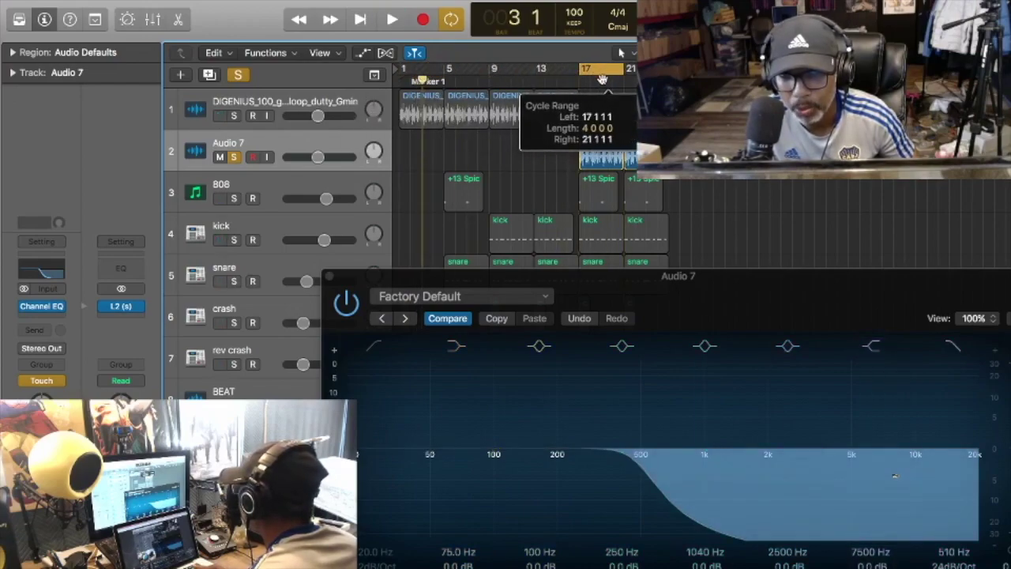
key(super+v)
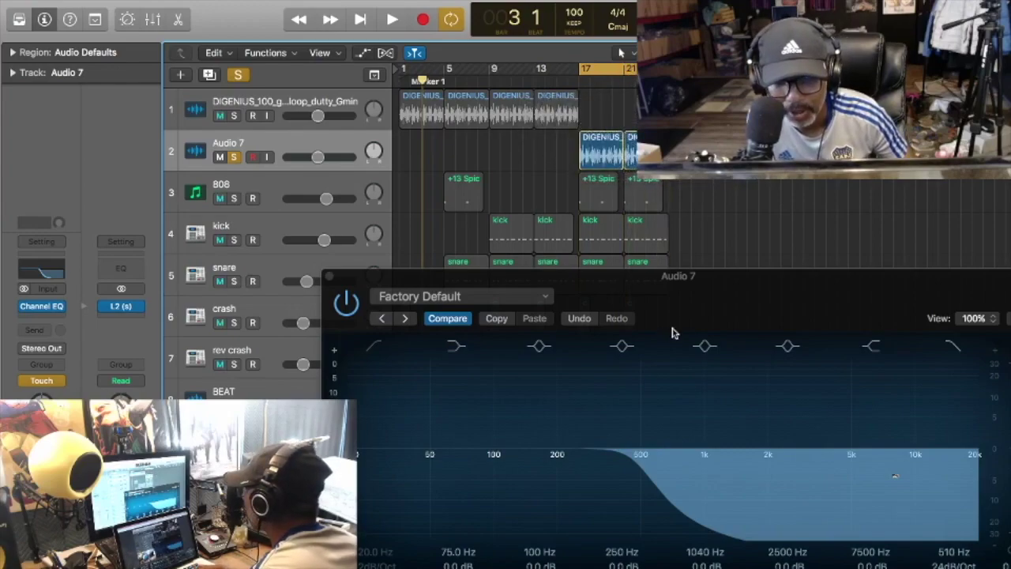
key(space)
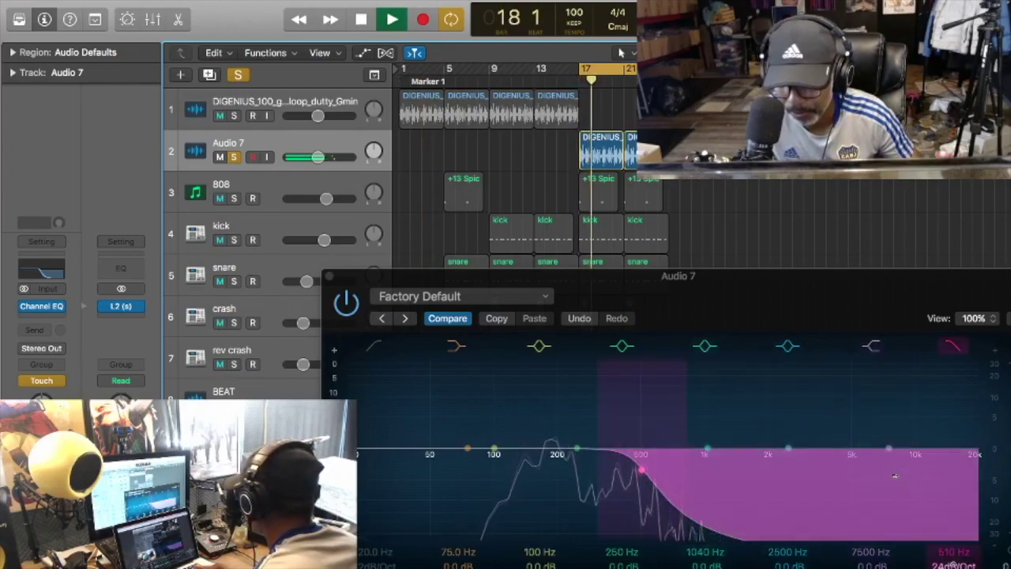
drag(956, 555, 956, 536)
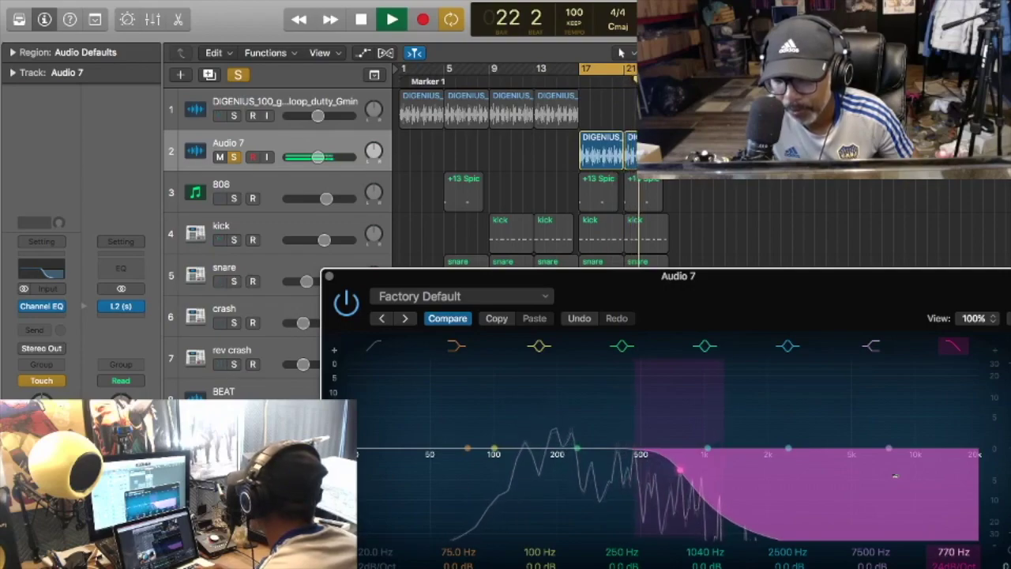
drag(956, 536, 958, 557)
key(space)
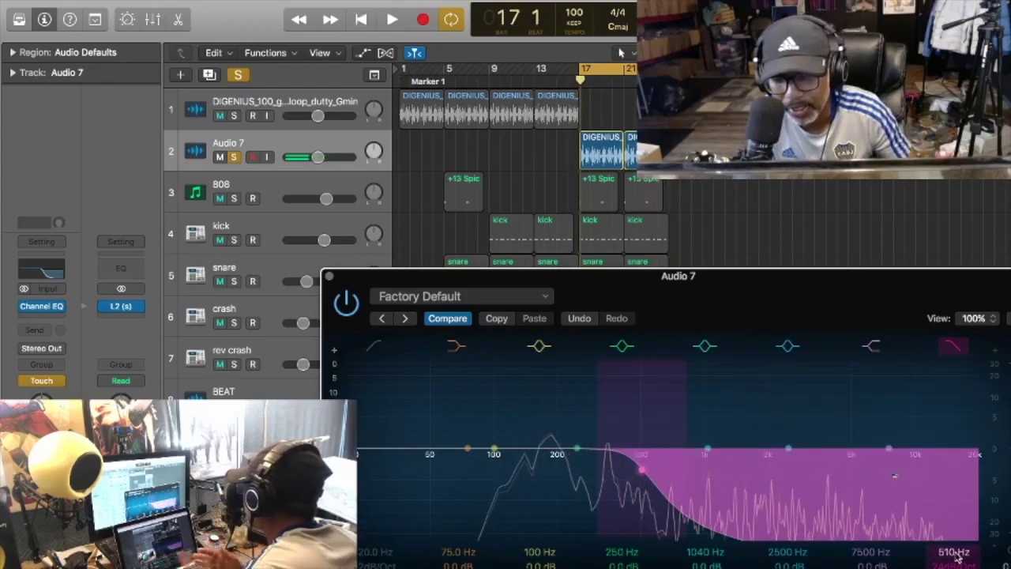
Extend the start of the cycle range back to bar 1 and close the Audio 7 Channel EQ.
click(578, 70)
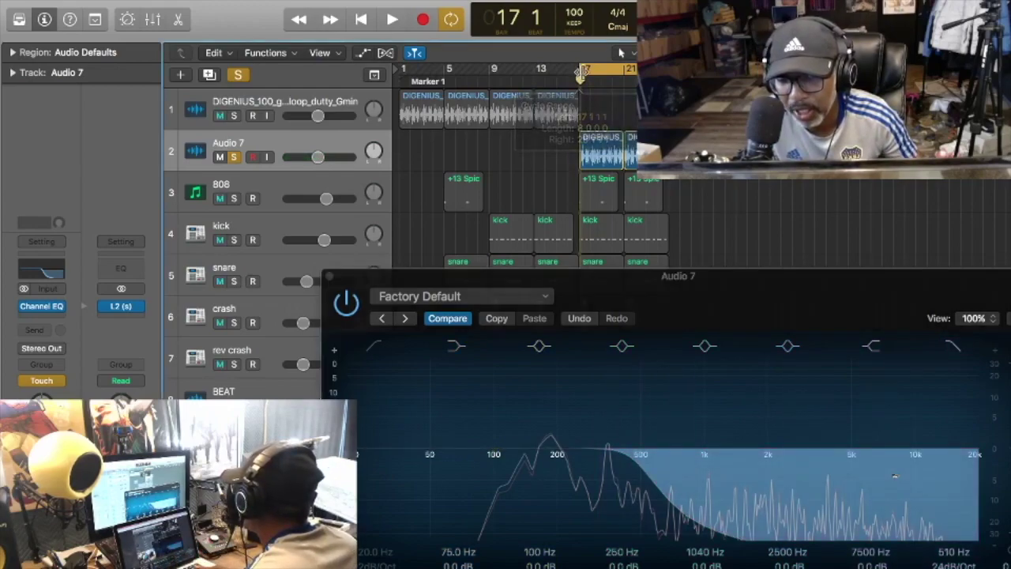
drag(580, 74, 403, 74)
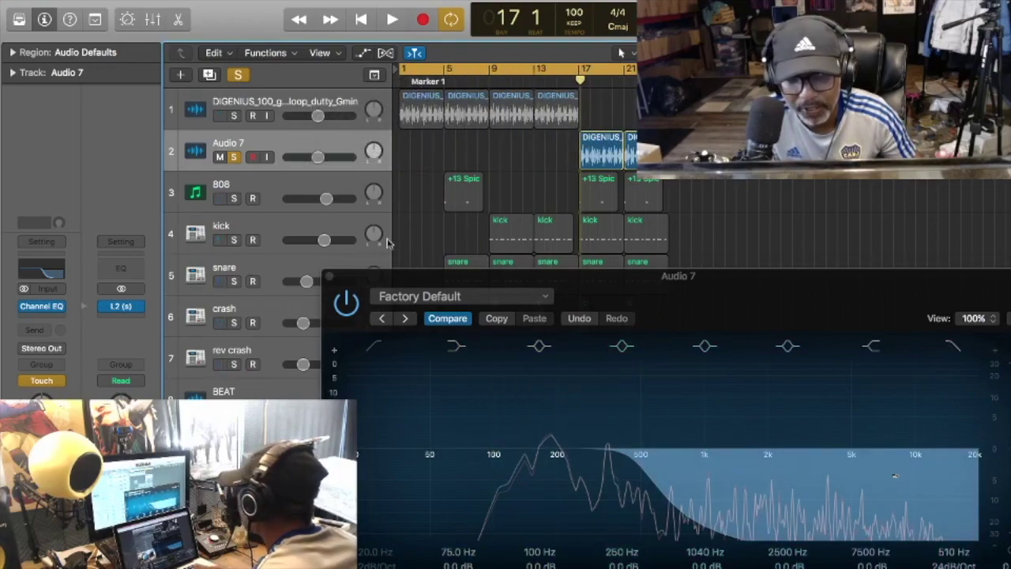
click(330, 279)
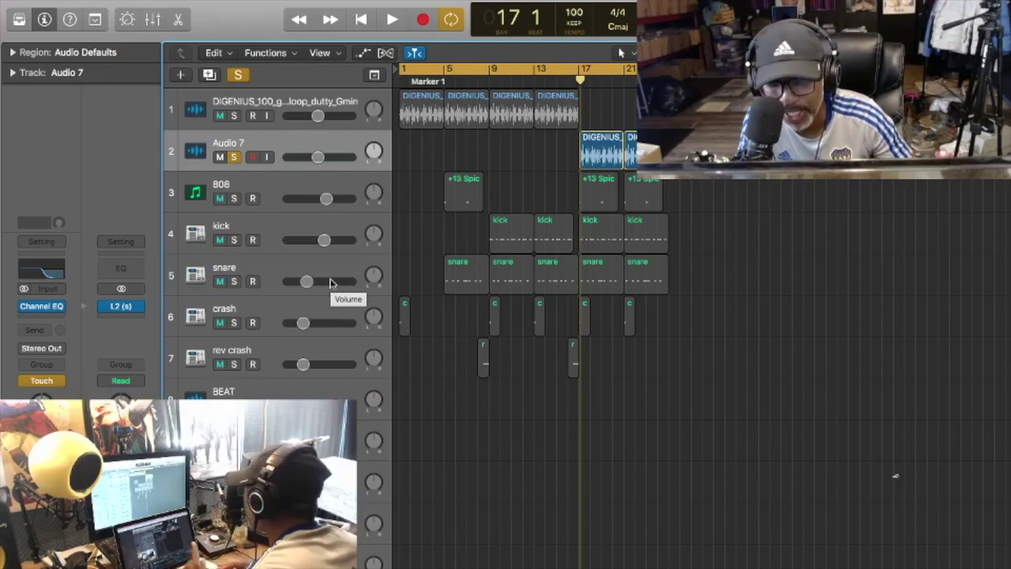
Move the 808 track below the rev crash track and turn off solo on Audio 7.
drag(271, 191, 270, 373)
click(409, 327)
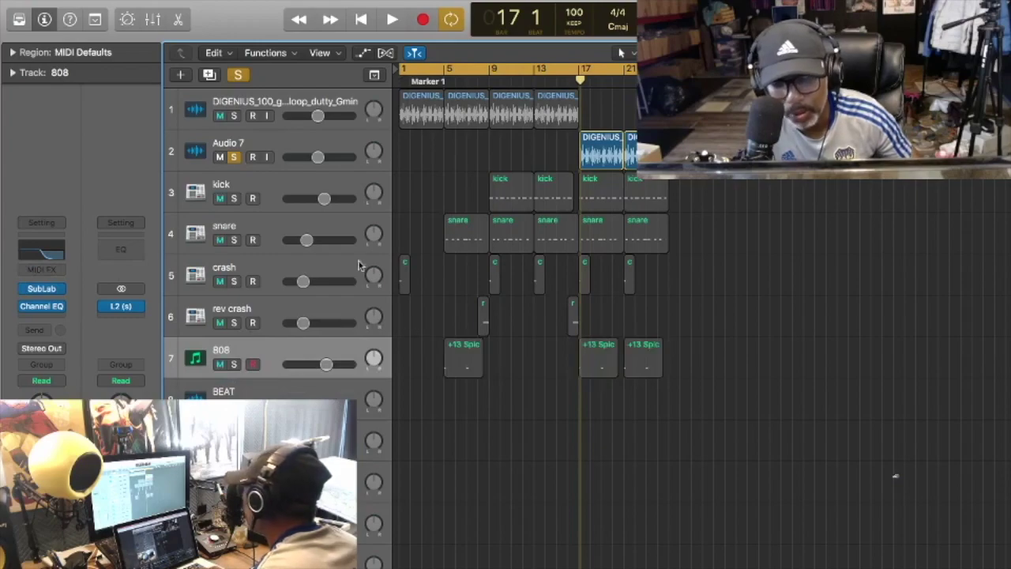
click(234, 157)
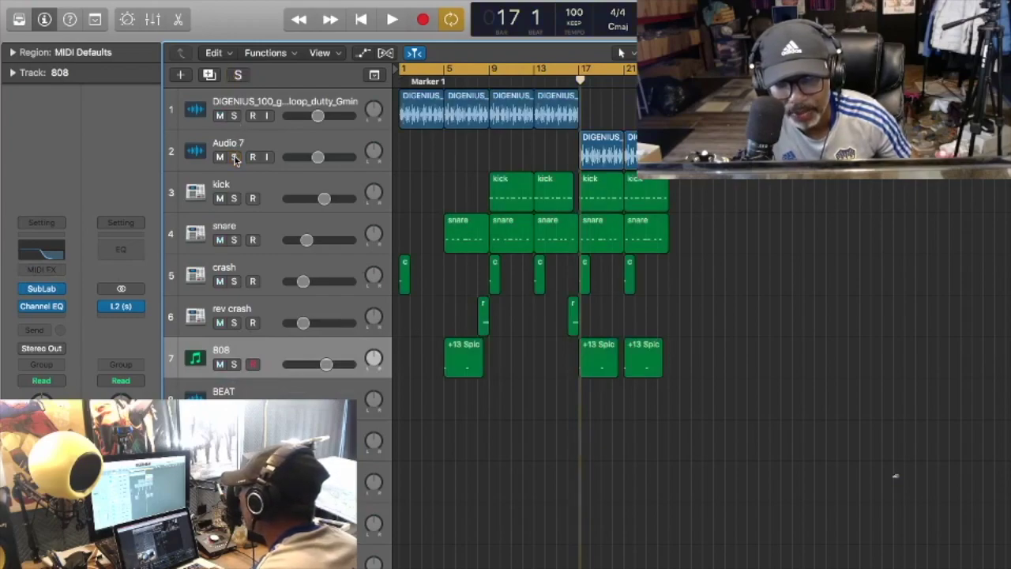
Insert a stereo Space Designer reverb on the guitar loop track and set its wet level to -18.5 dB.
click(254, 103)
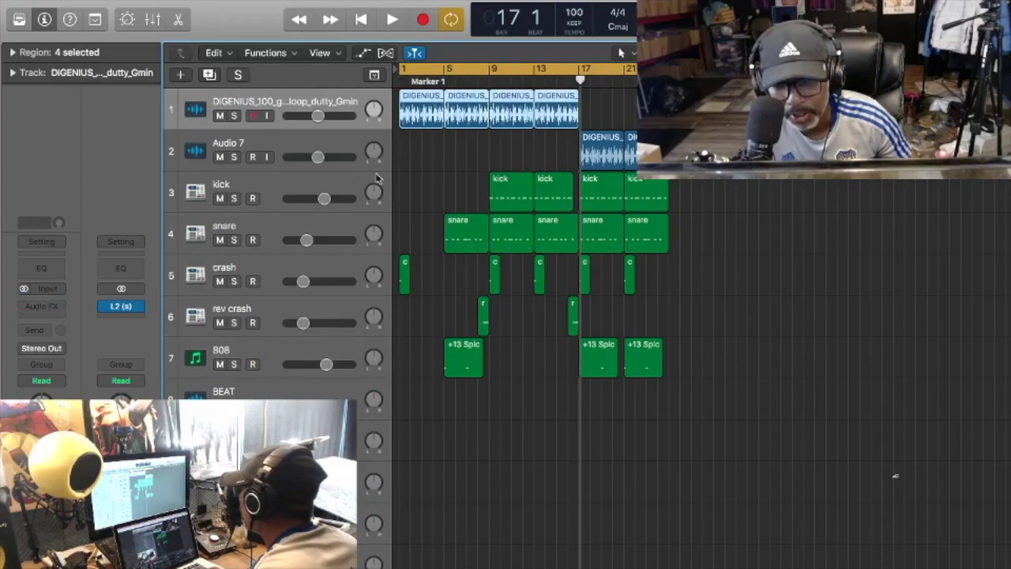
click(424, 152)
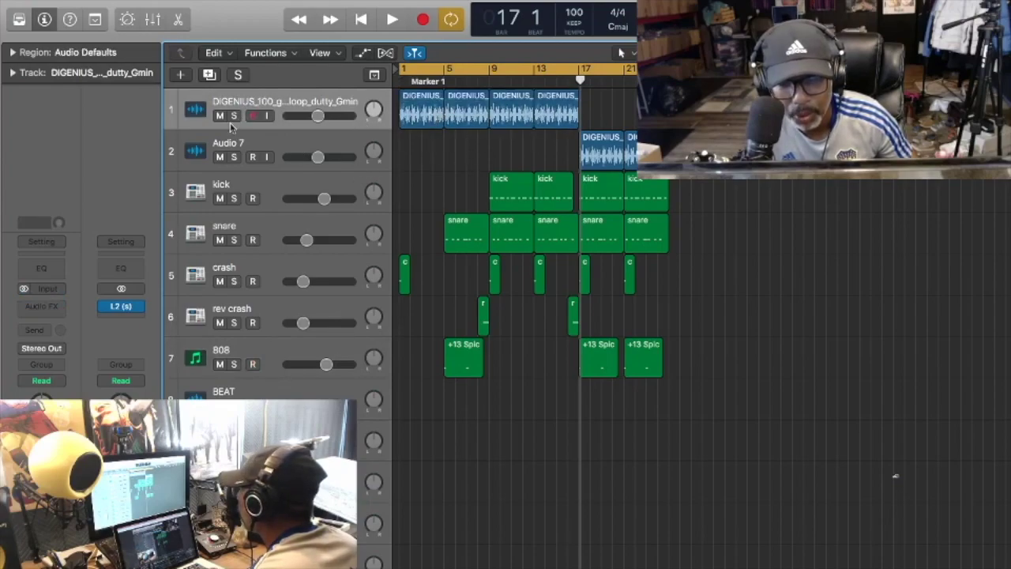
click(59, 308)
mouse_move(87, 346)
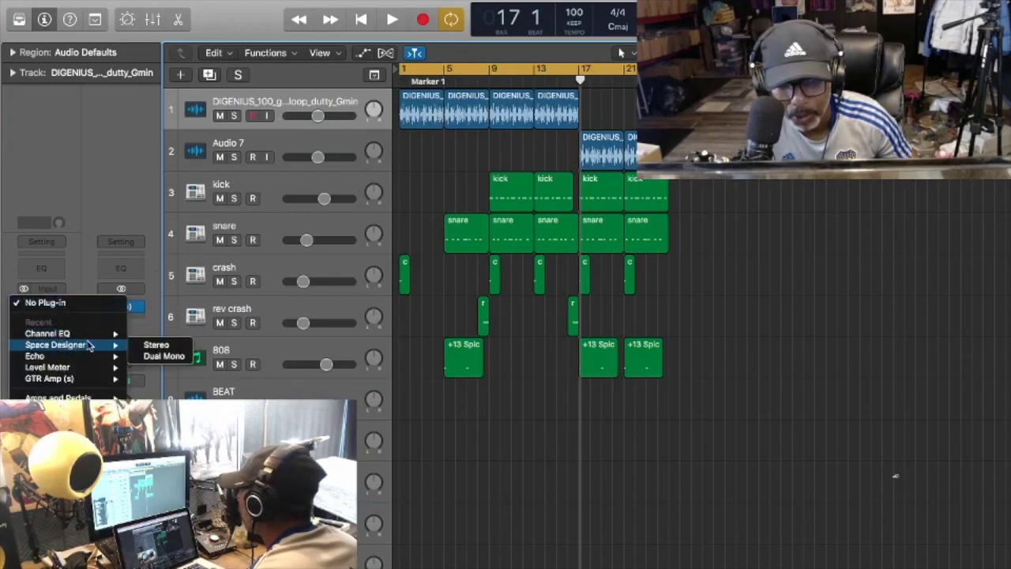
click(155, 345)
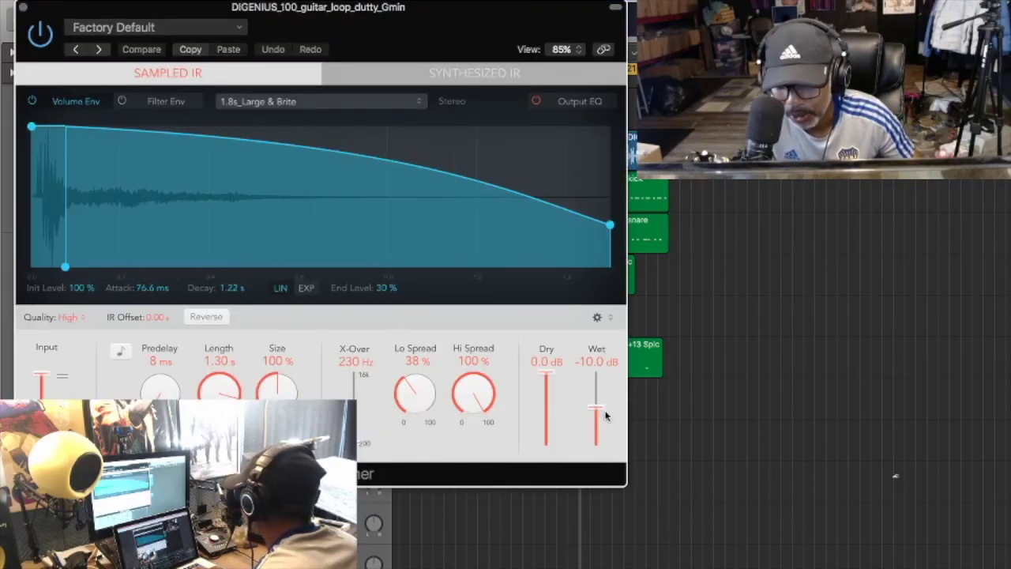
drag(598, 411, 599, 422)
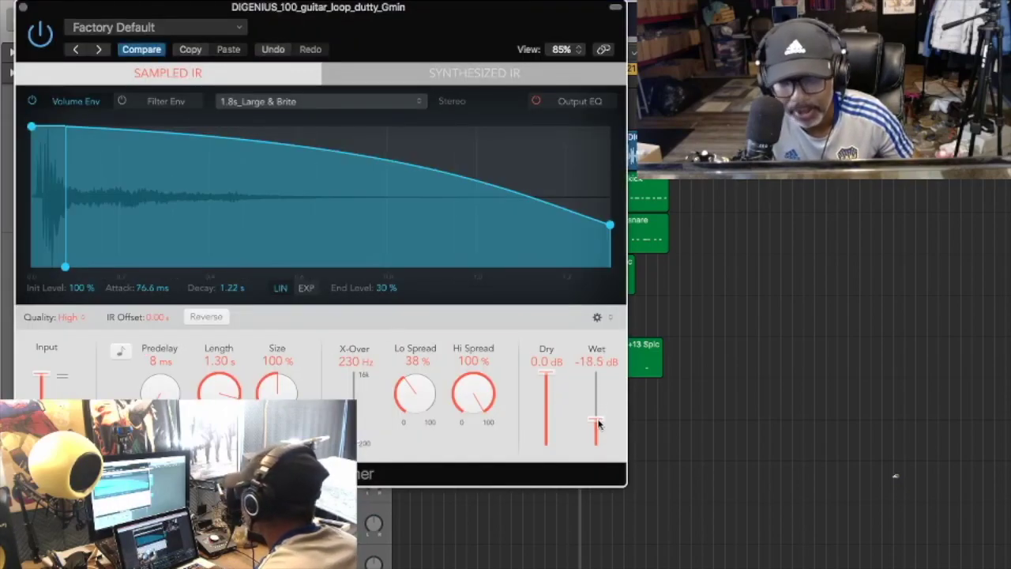
click(22, 8)
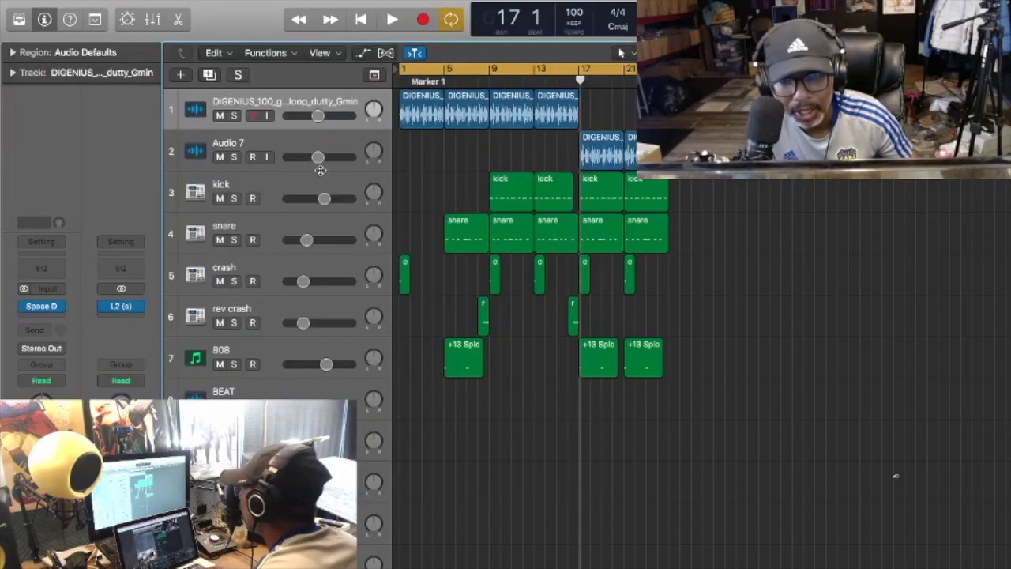
Lower the guitar loop track's volume to -11.2 dB, play the arrangement from bar 1 and reduce that volume slightly further.
click(318, 116)
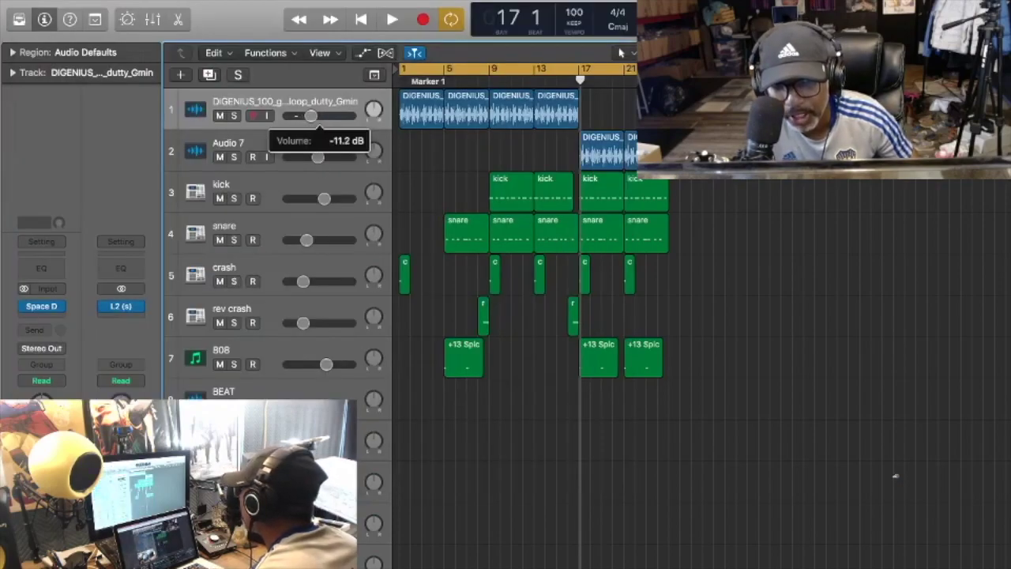
drag(311, 117, 298, 118)
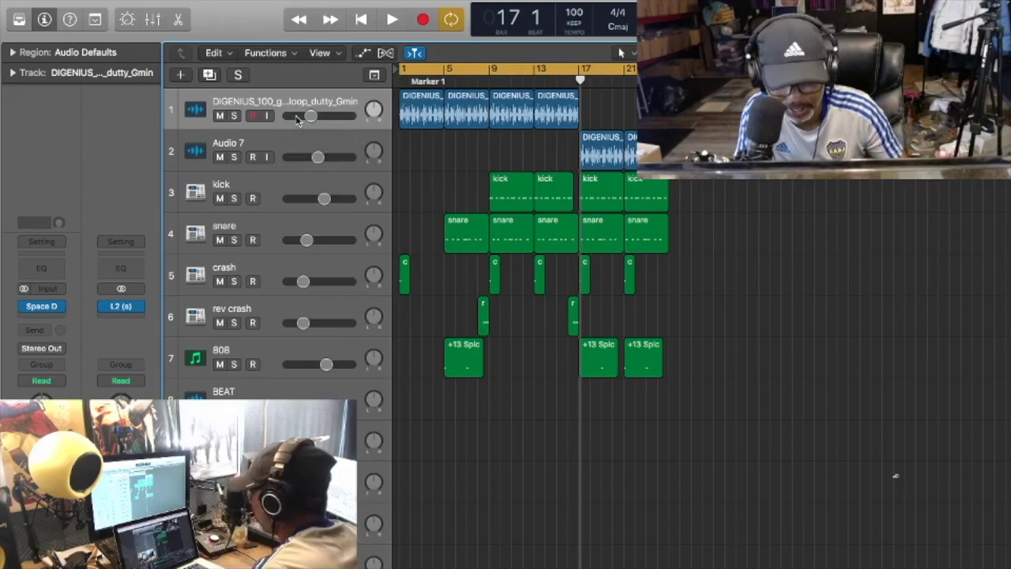
key(space)
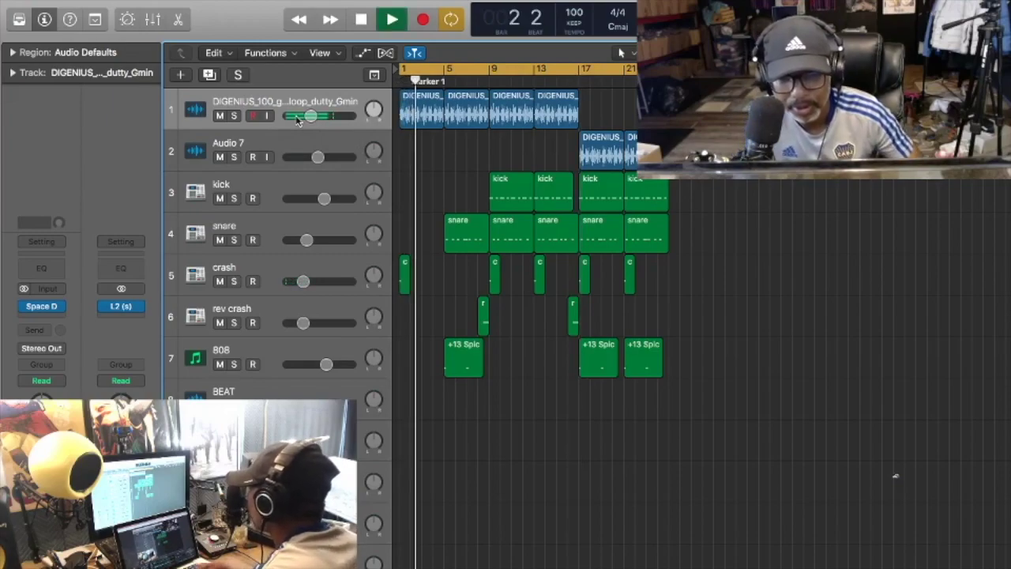
drag(314, 116, 308, 116)
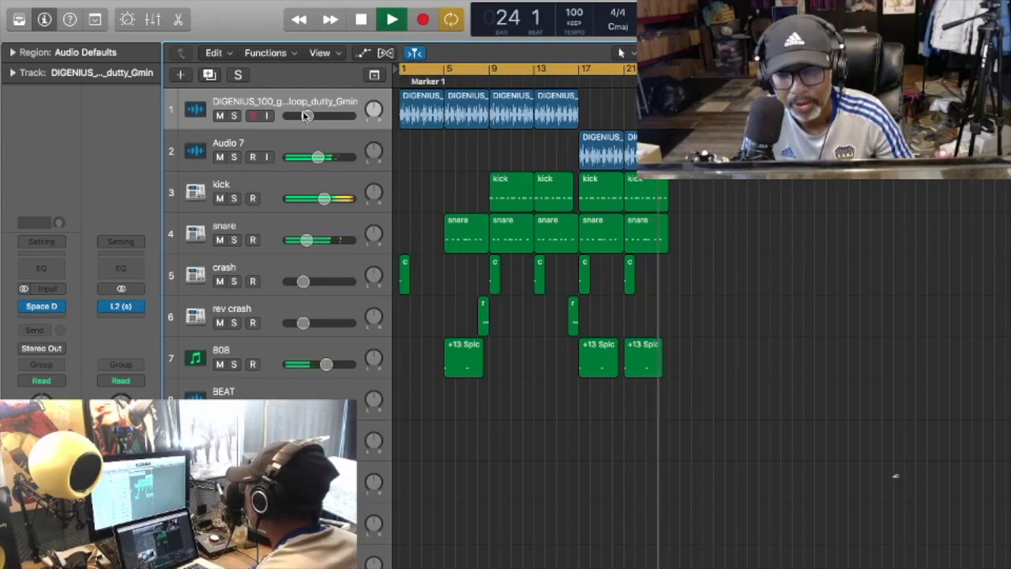
key(space)
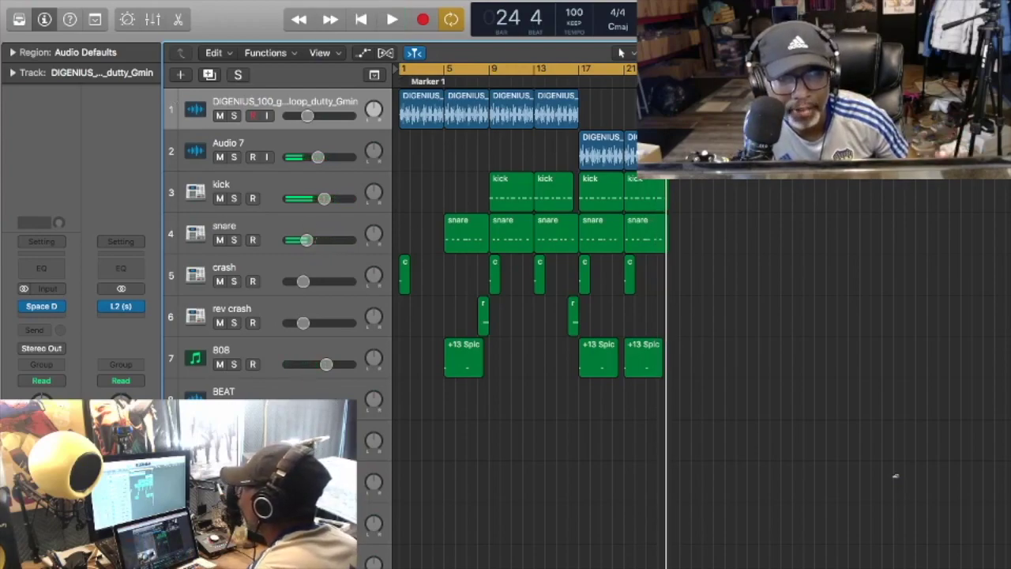
Import the hi hat track with its regions from the SLIDE RIDDIM project and hide the project browser.
click(111, 0)
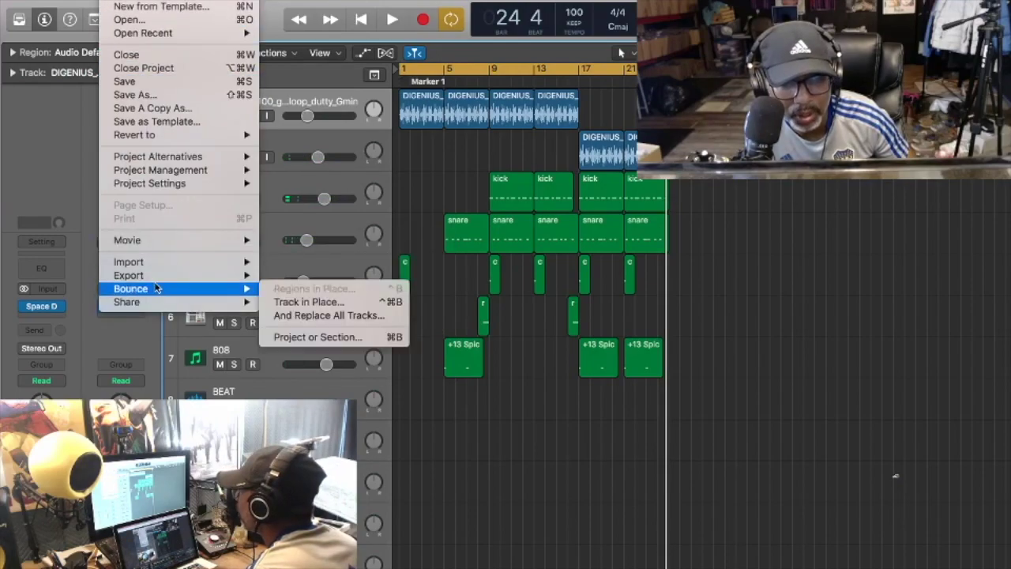
mouse_move(210, 262)
click(267, 262)
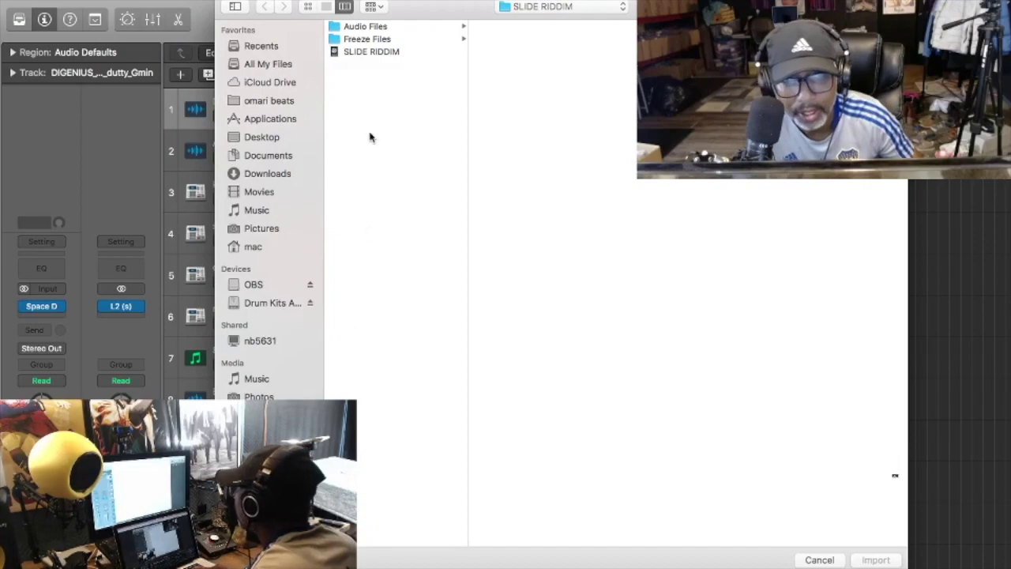
click(371, 51)
click(875, 559)
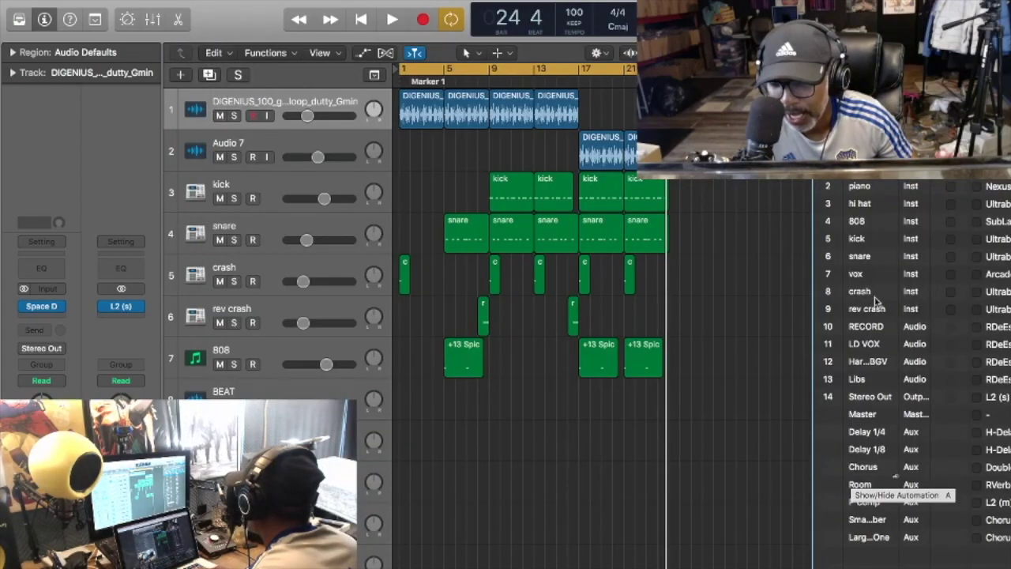
click(951, 206)
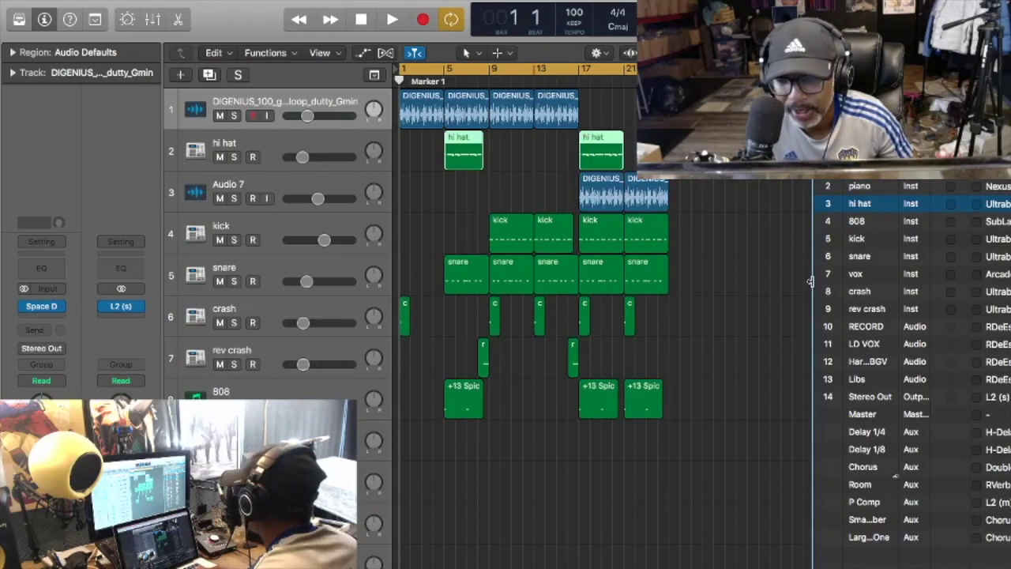
key(f)
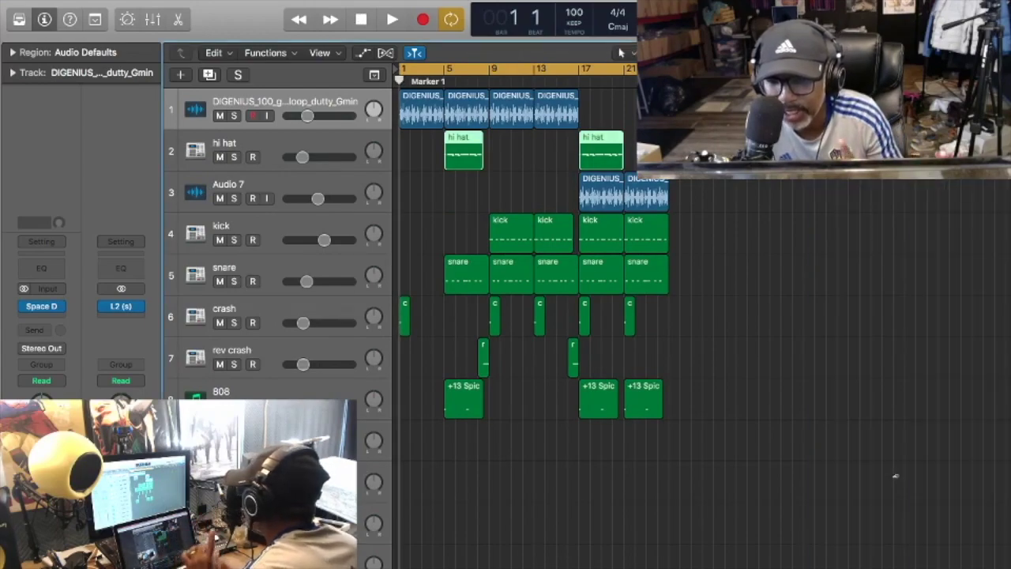
Add one software instrument track below the guitar loop track and hide the Library.
click(410, 224)
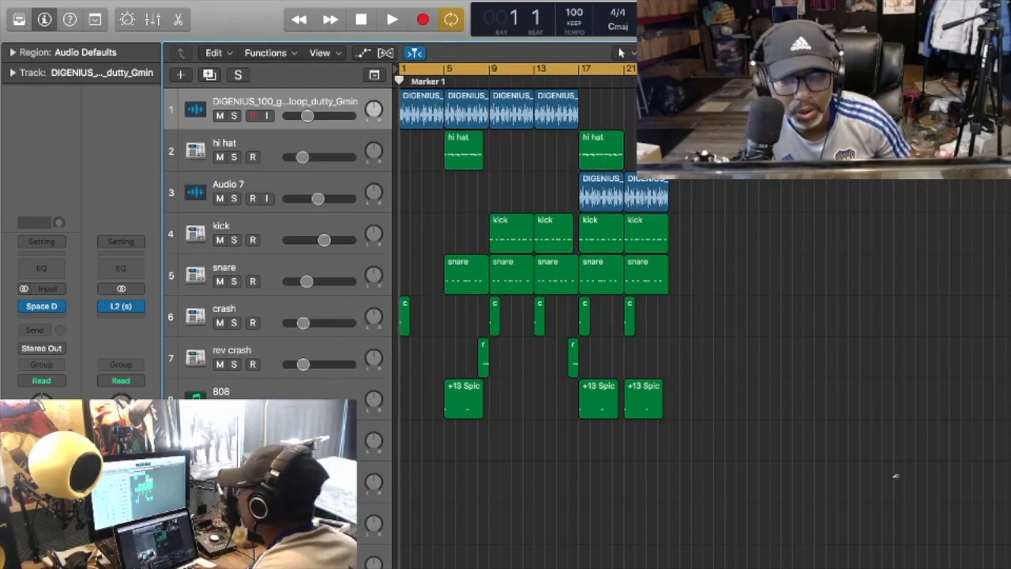
right_click(165, 108)
click(193, 7)
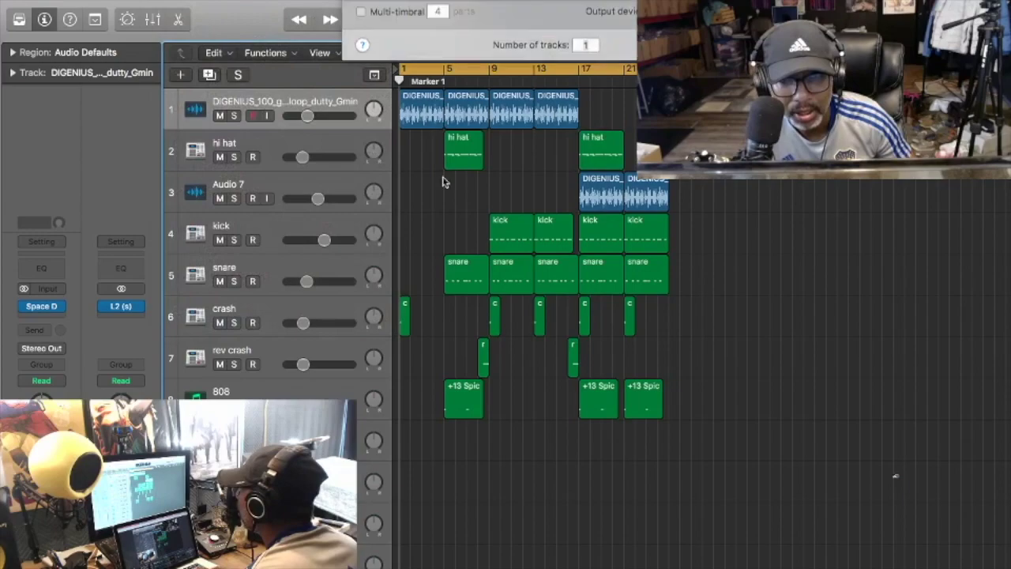
click(741, 215)
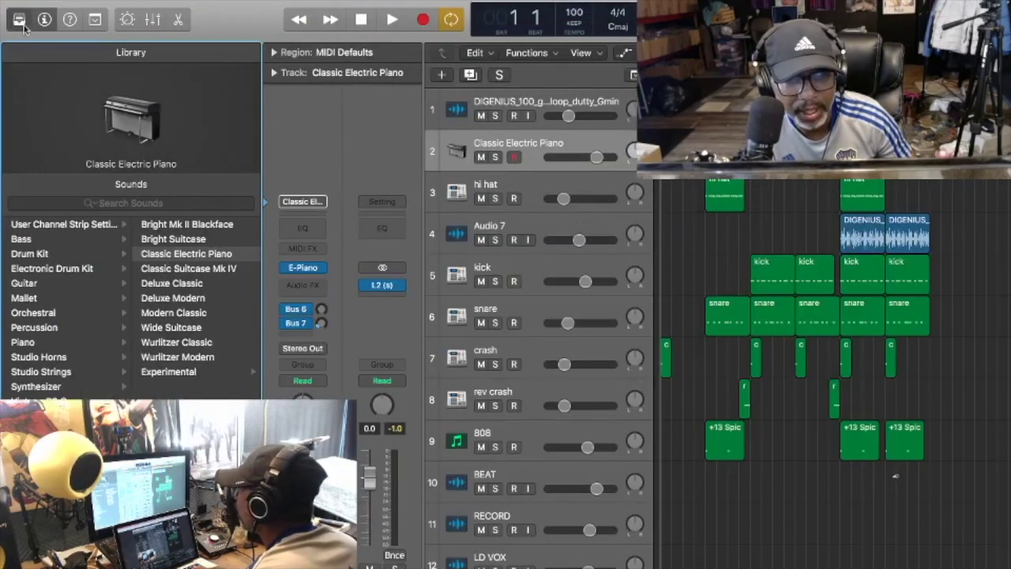
click(19, 22)
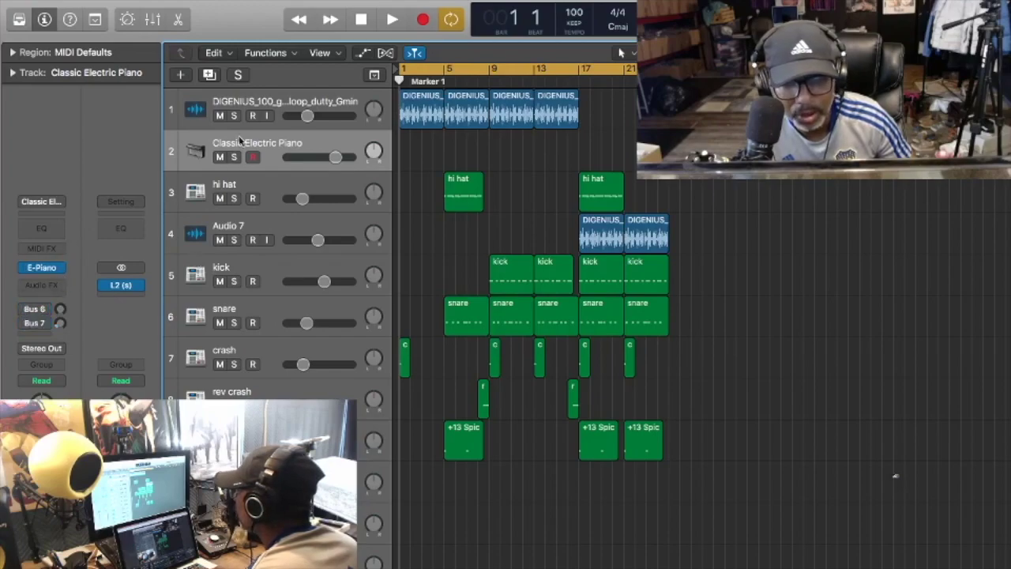
Rename the new instrument track as vox and replace its electric piano with the stereo Arcade instrument.
double_click(264, 145)
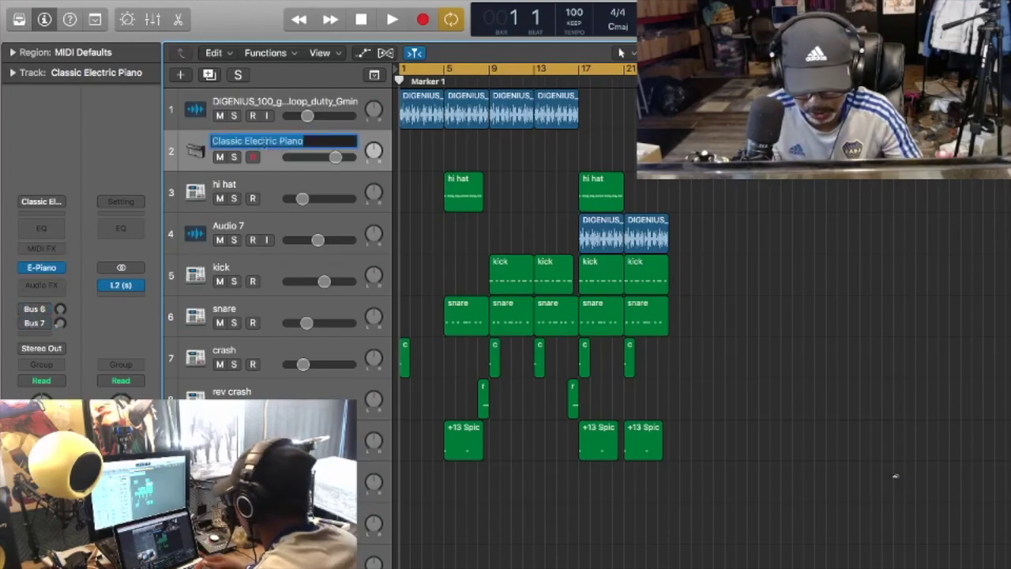
key(BackSpace)
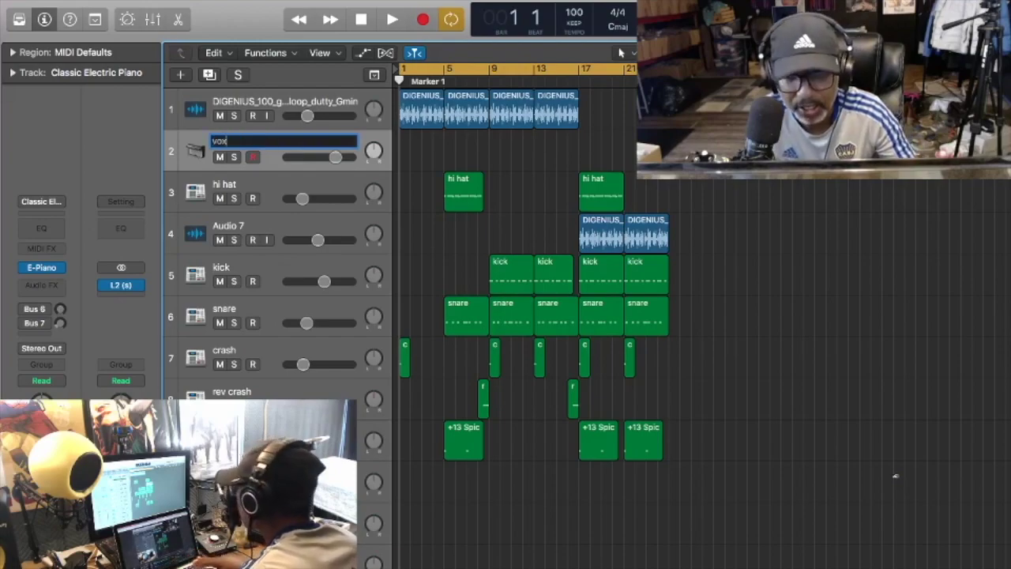
text(vox)
key(Return)
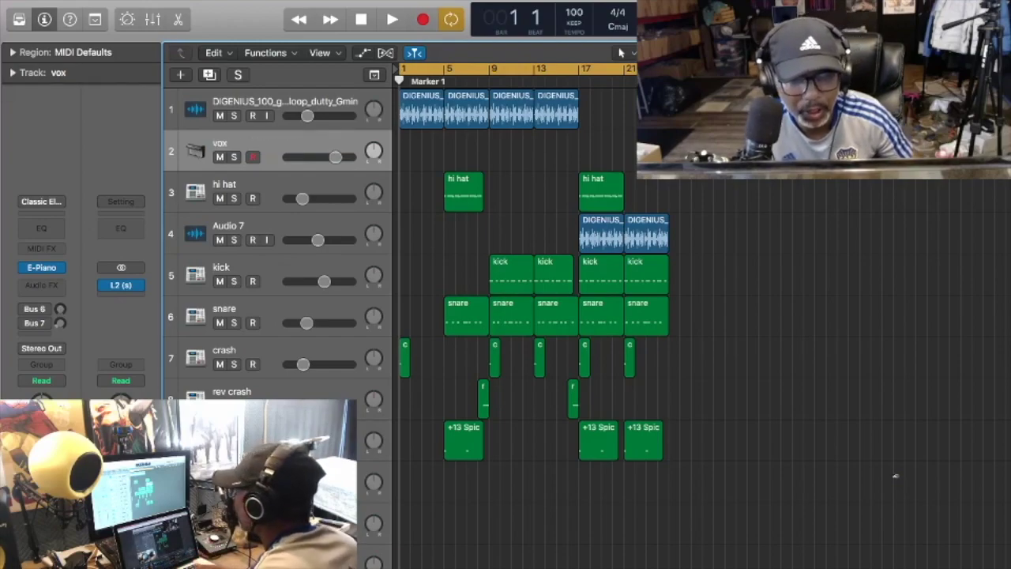
click(62, 271)
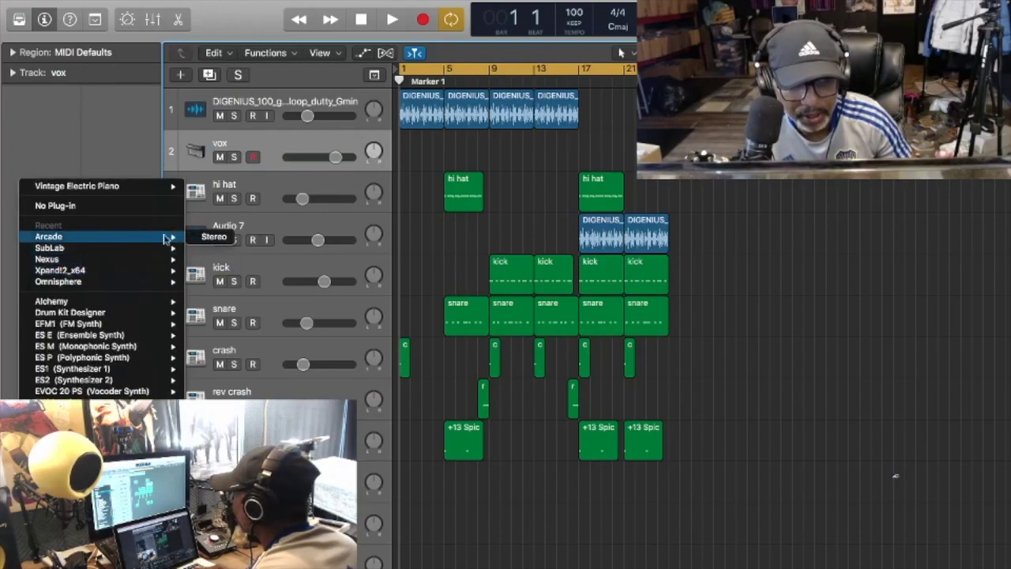
click(195, 243)
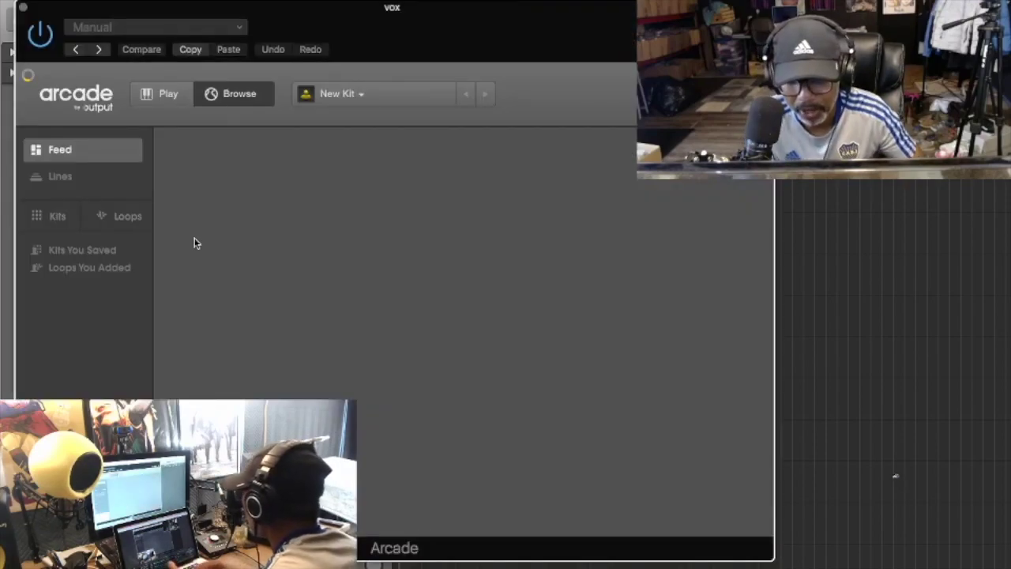
Load the Talkin' to Myself kit from Arcade's Hooked line and set its key to G minor.
click(69, 177)
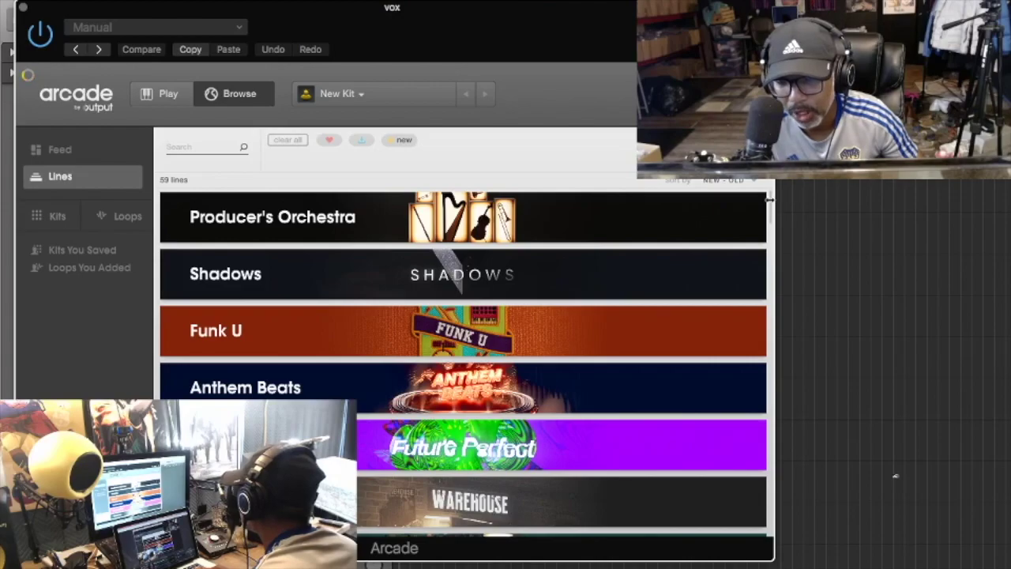
drag(770, 205, 779, 419)
click(518, 369)
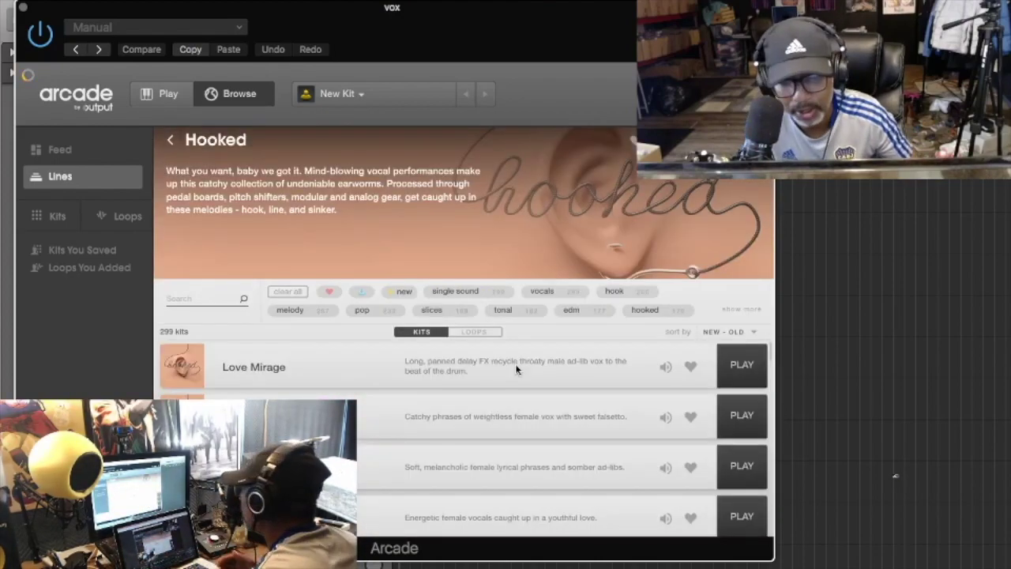
click(741, 469)
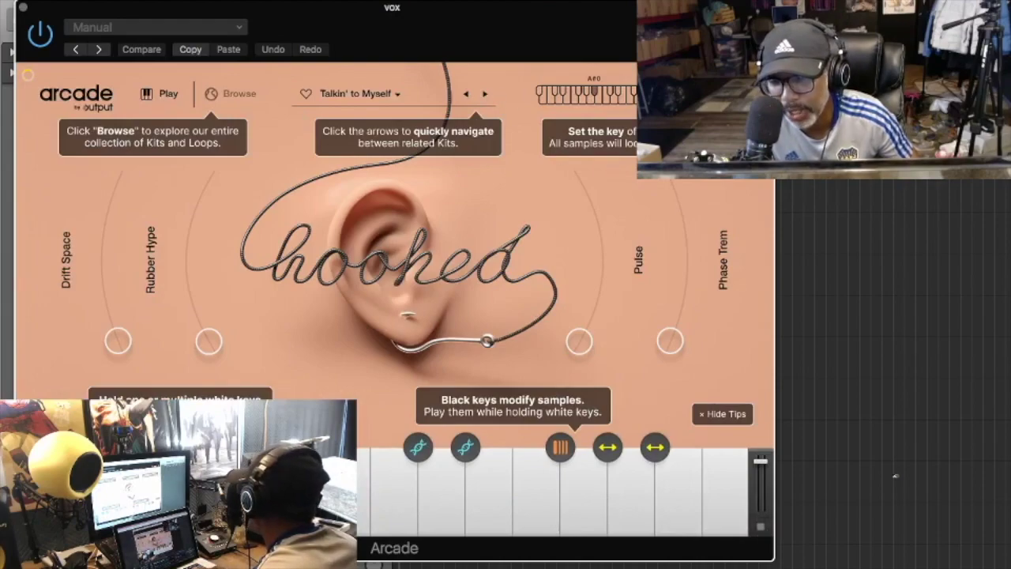
click(671, 94)
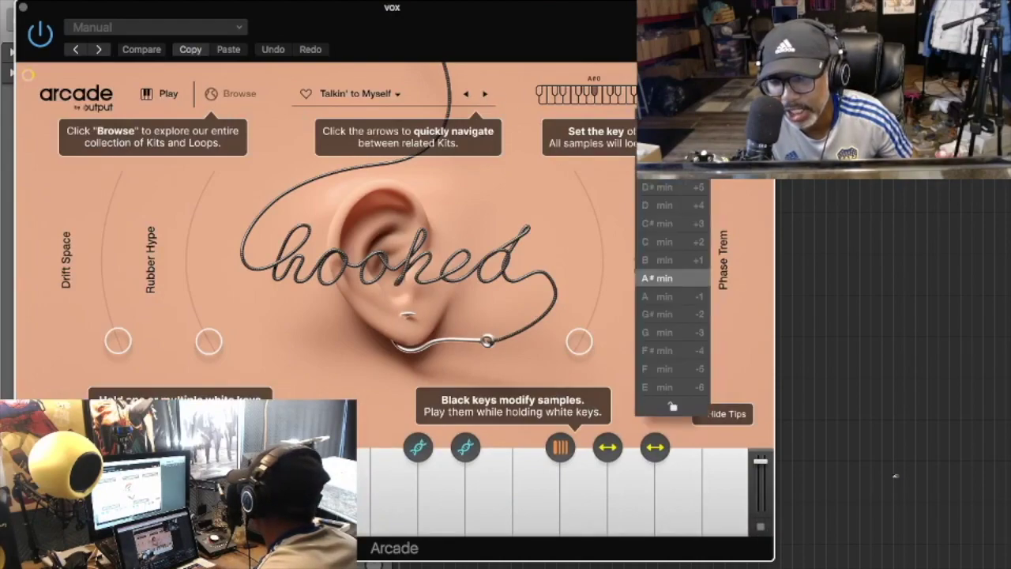
click(668, 336)
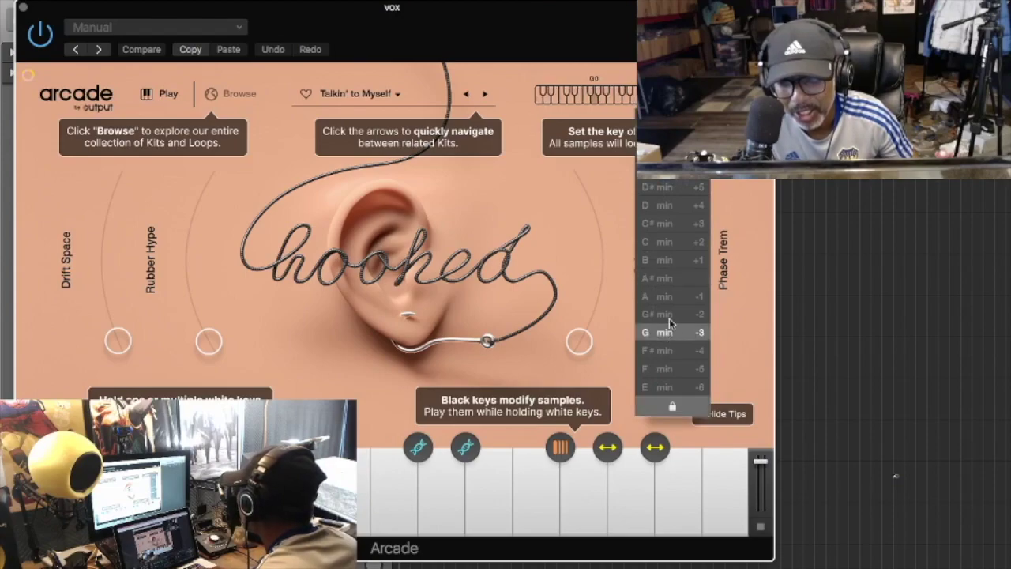
Change Arcade's sample key to G# minor and close the instrument window.
click(668, 316)
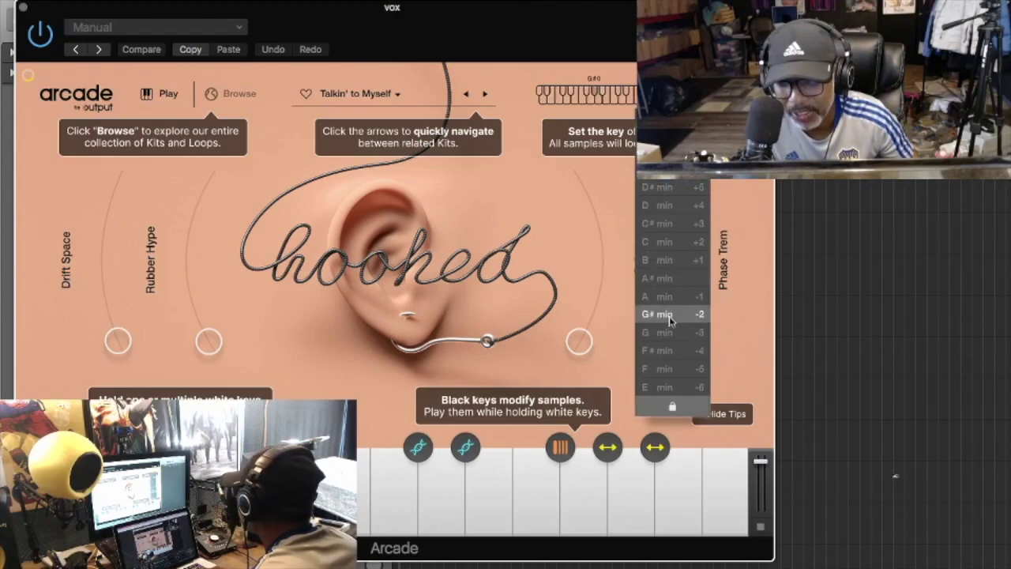
click(24, 8)
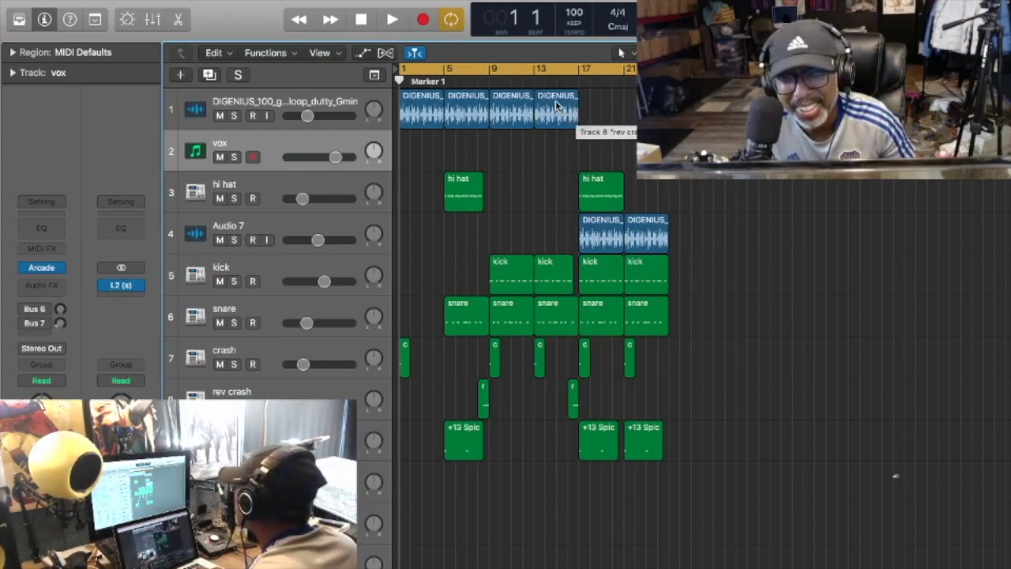
Select the guitar loop regions and look through the loop files on the Drum Kits And Sessions drive to check the loop's key.
click(557, 102)
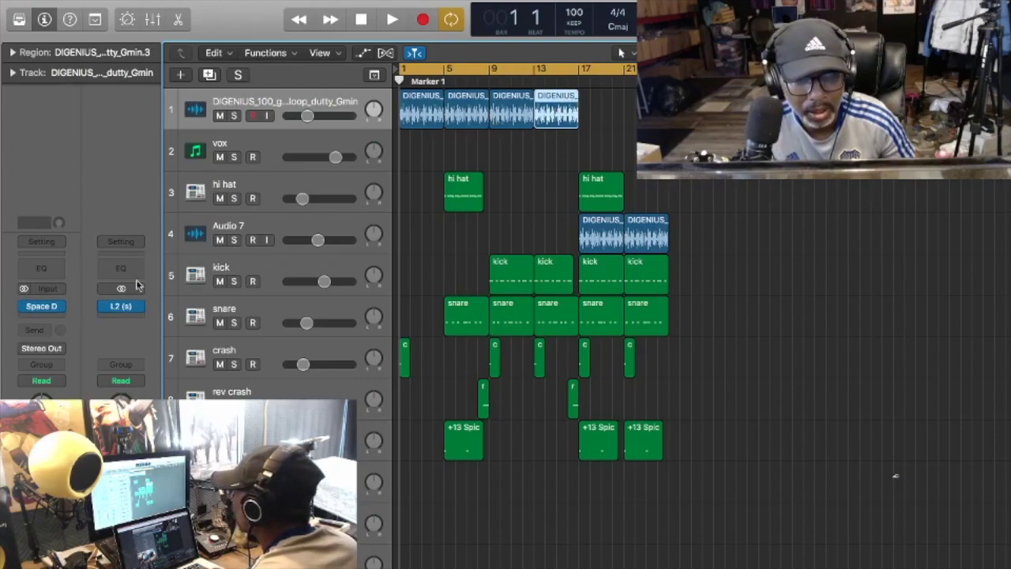
click(285, 105)
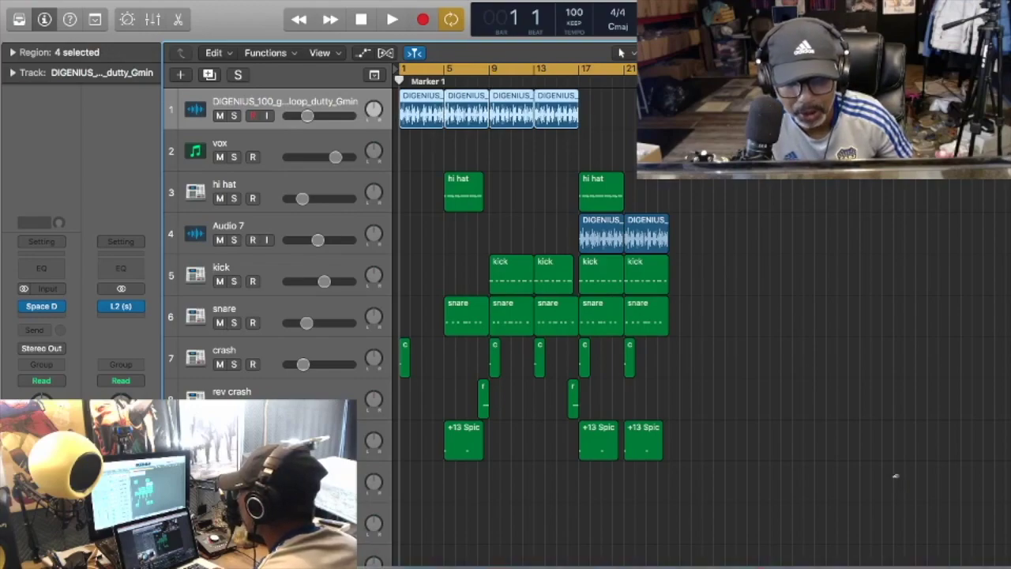
key(super+o)
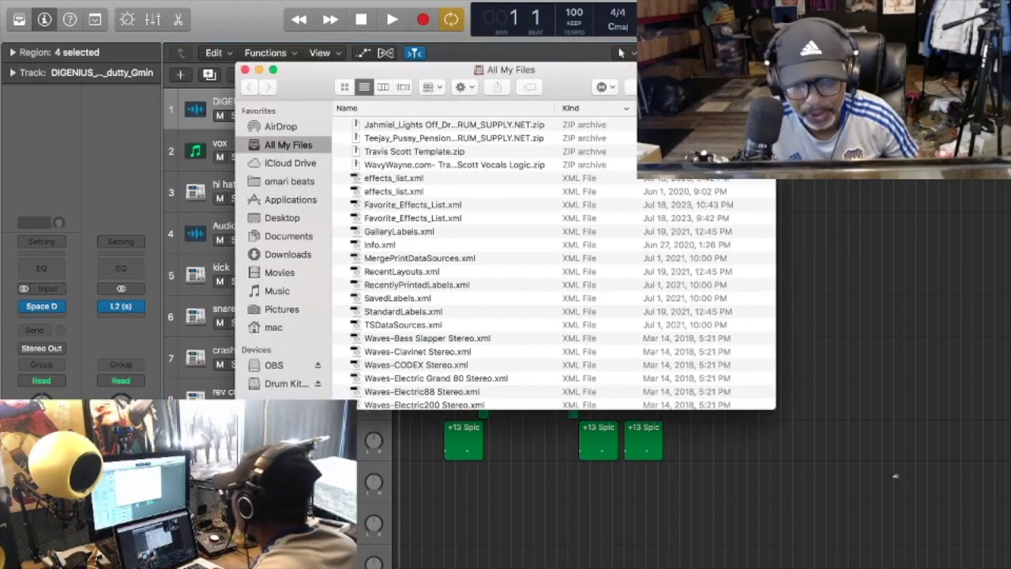
click(286, 383)
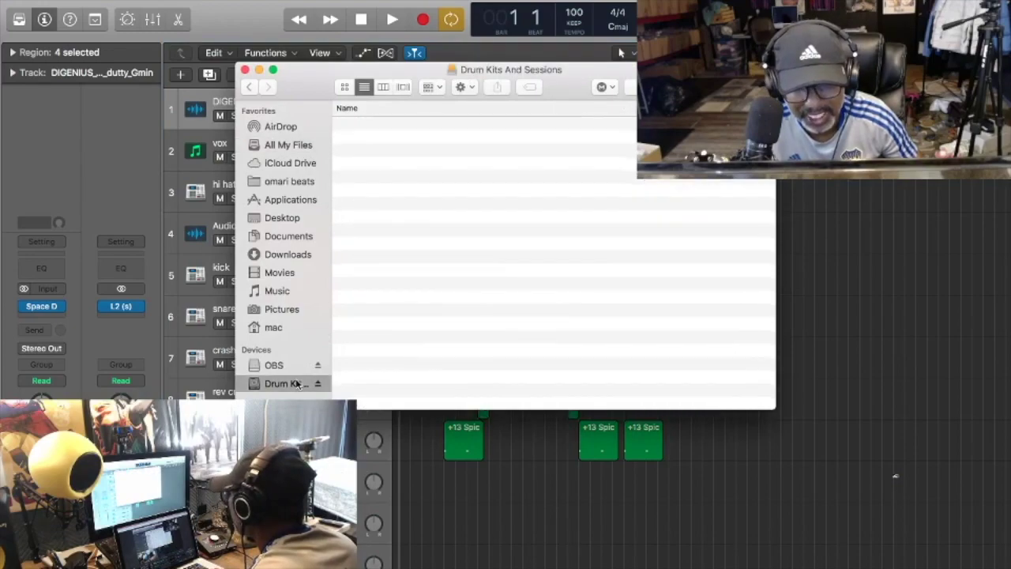
scroll(368, 385, down, 5)
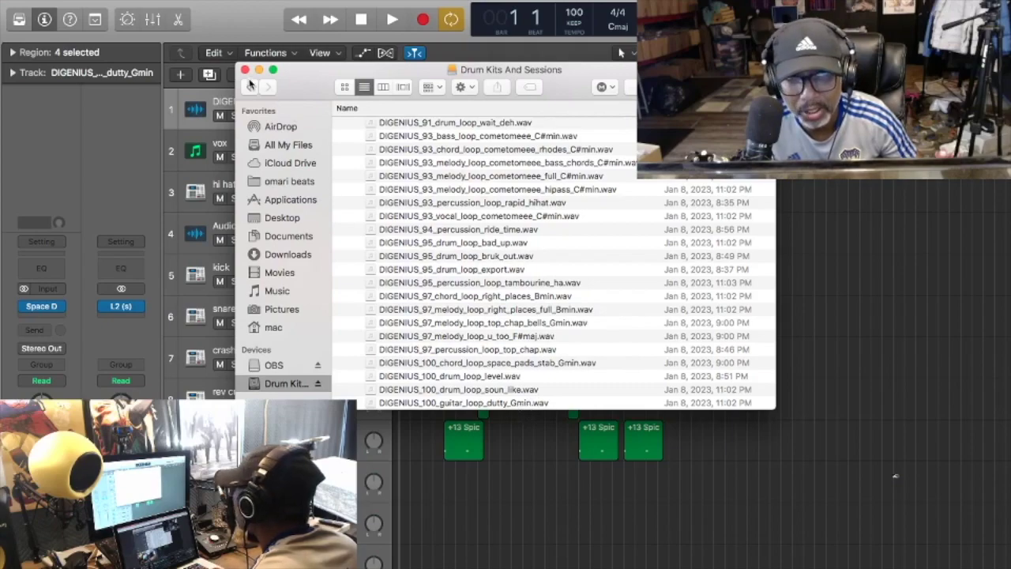
click(245, 70)
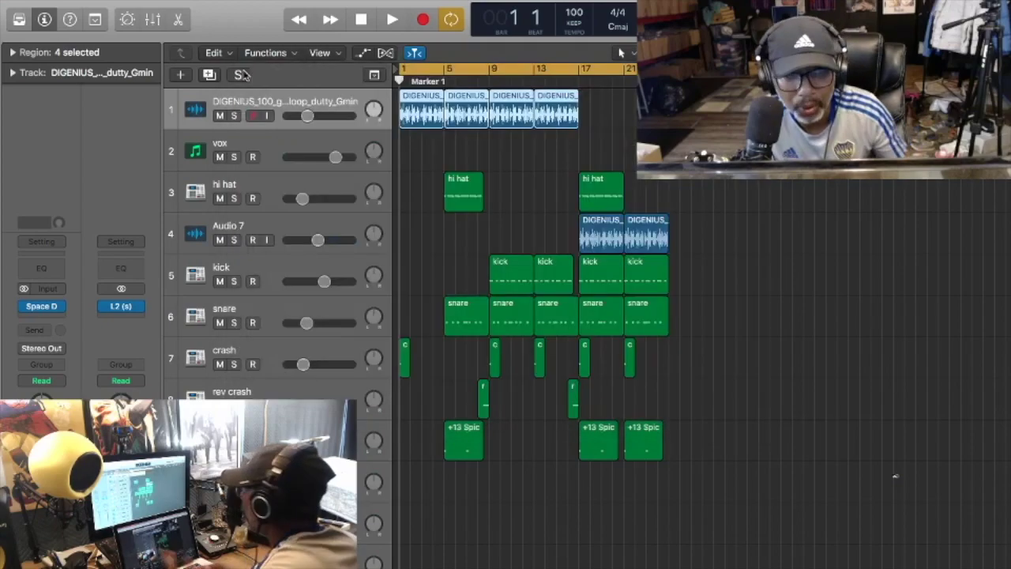
Enable Musical Typing for playing the vox track's Arcade samples and lower the vox track's volume.
click(276, 155)
mouse_move(44, 272)
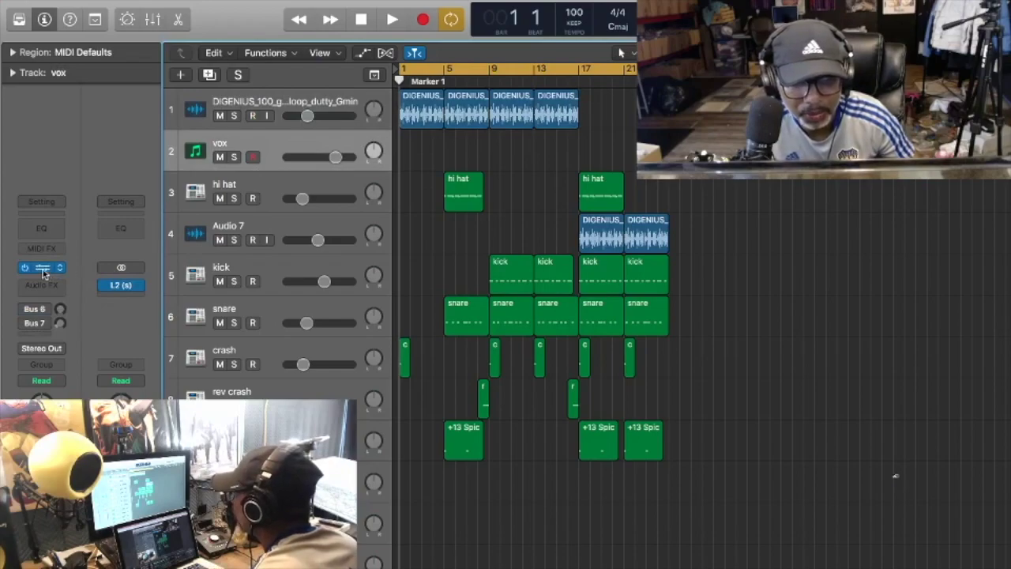
click(43, 270)
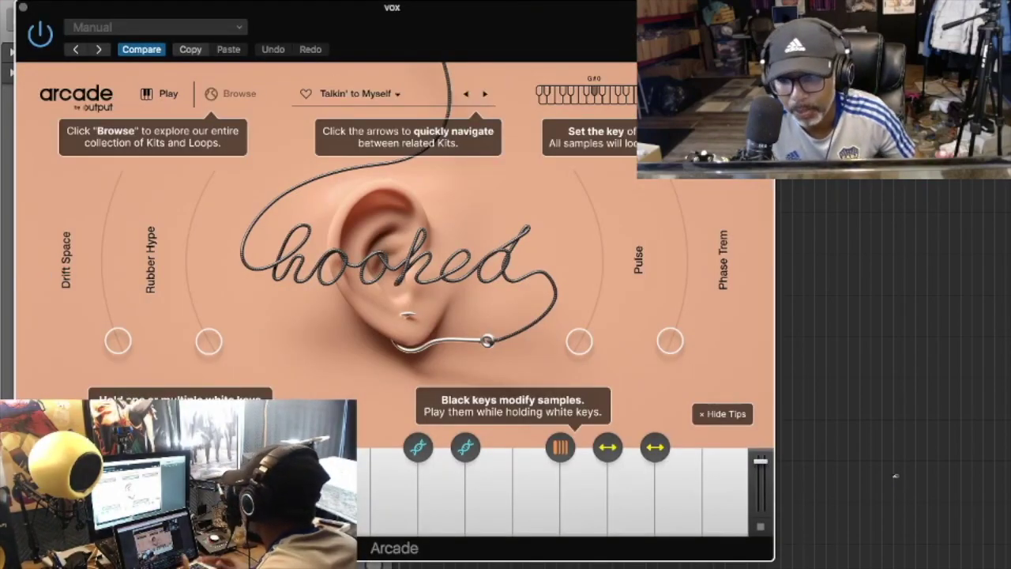
click(379, 2)
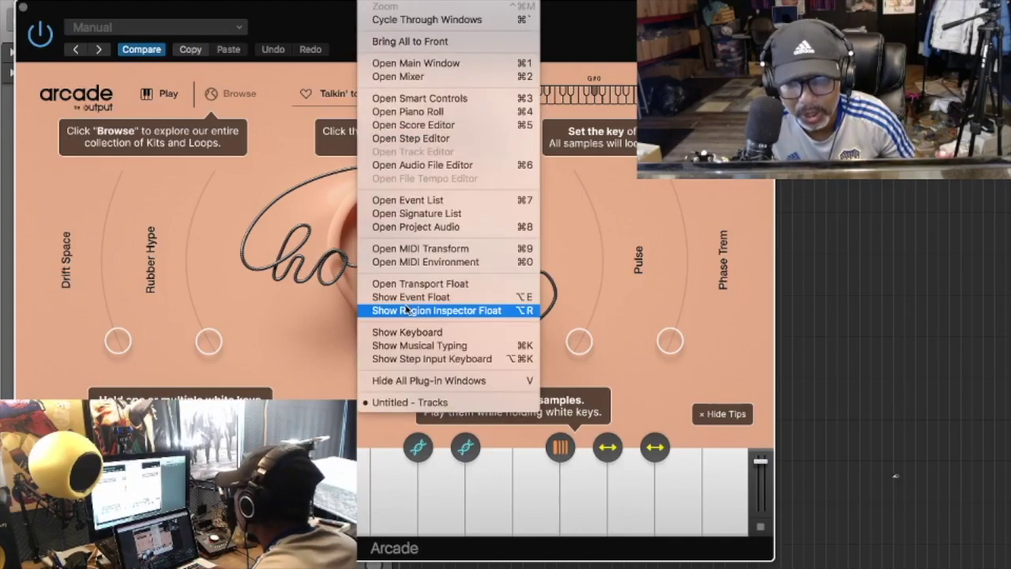
click(445, 345)
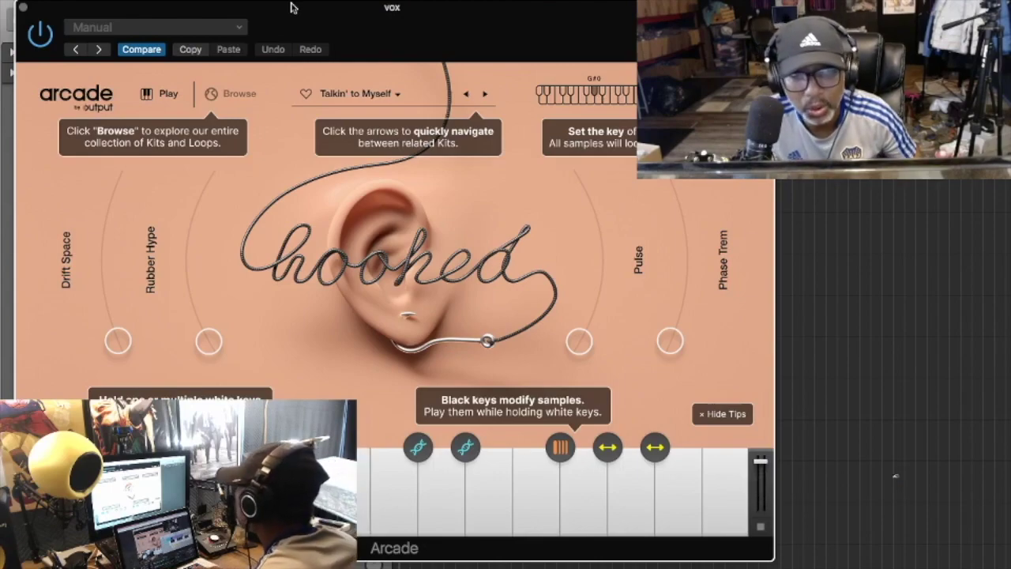
click(22, 9)
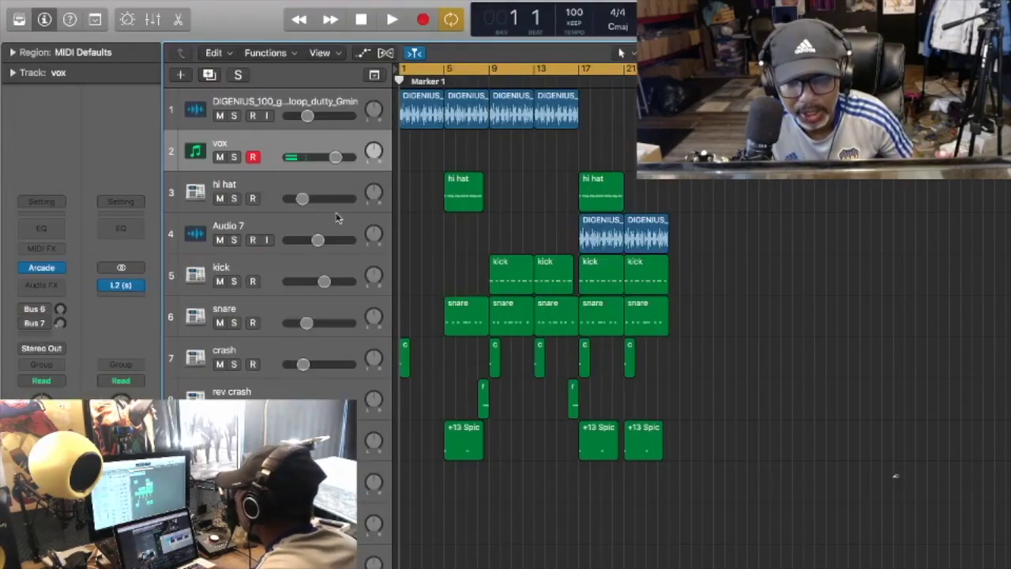
click(334, 157)
drag(332, 157, 308, 157)
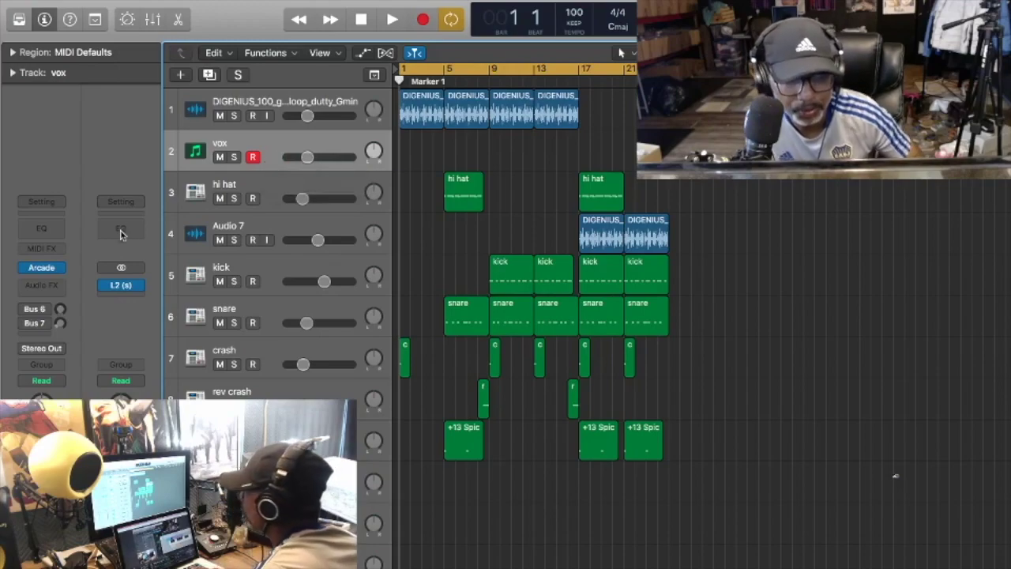
Switch the vox track's Arcade to the A Million Stars kit, trying Scared to Lose You on the way, and close the instrument window.
click(42, 268)
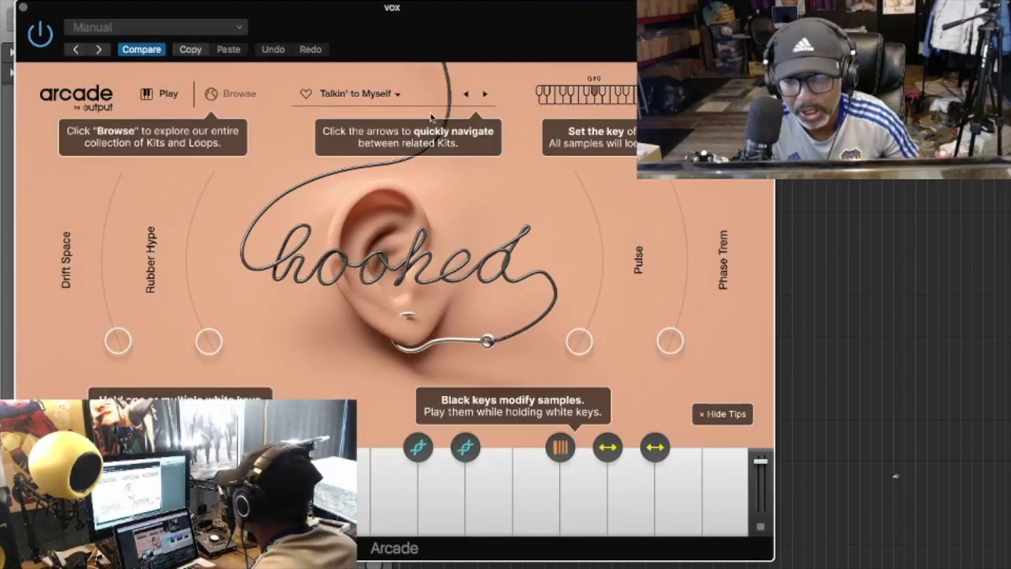
click(485, 93)
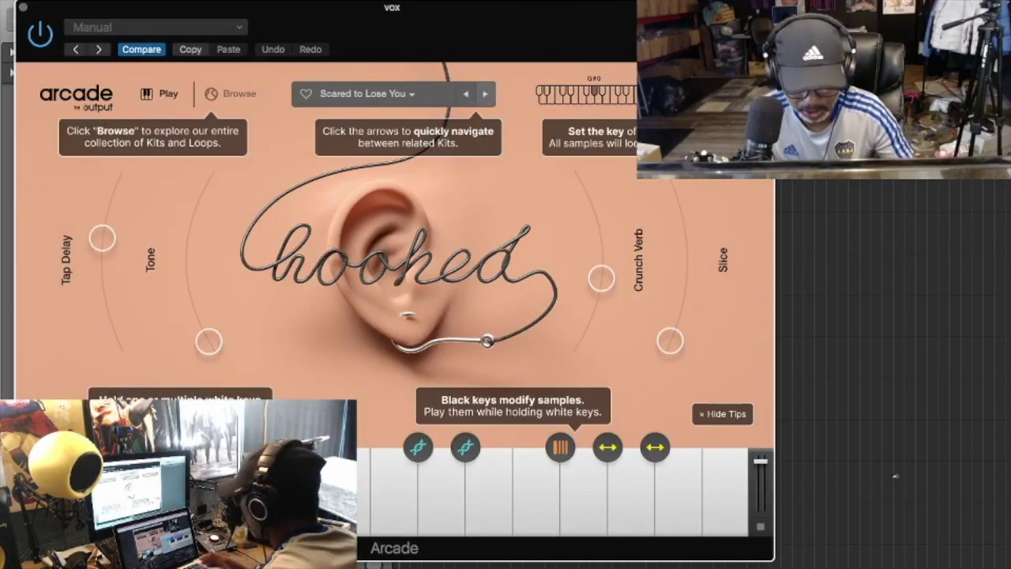
click(485, 96)
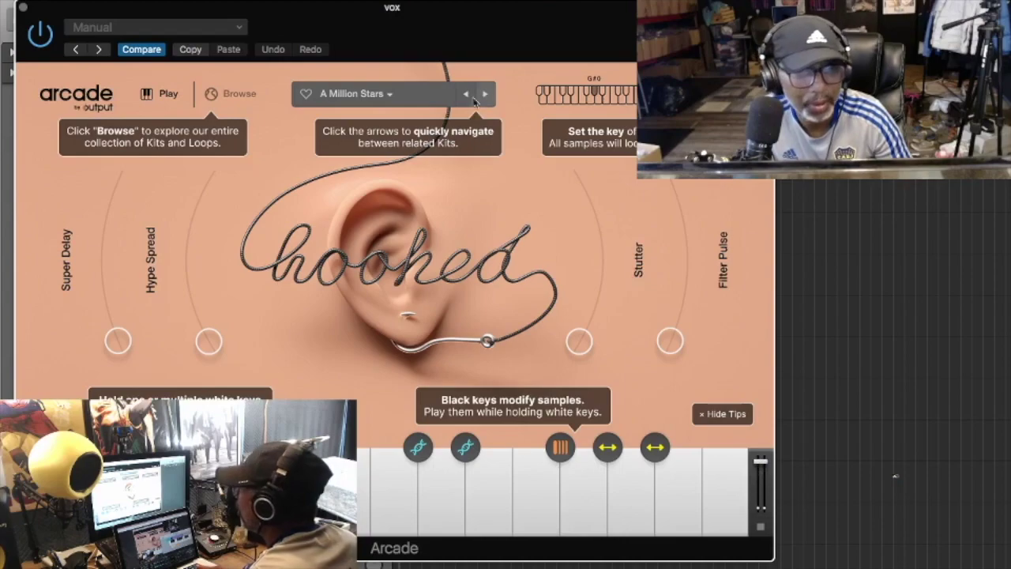
click(24, 8)
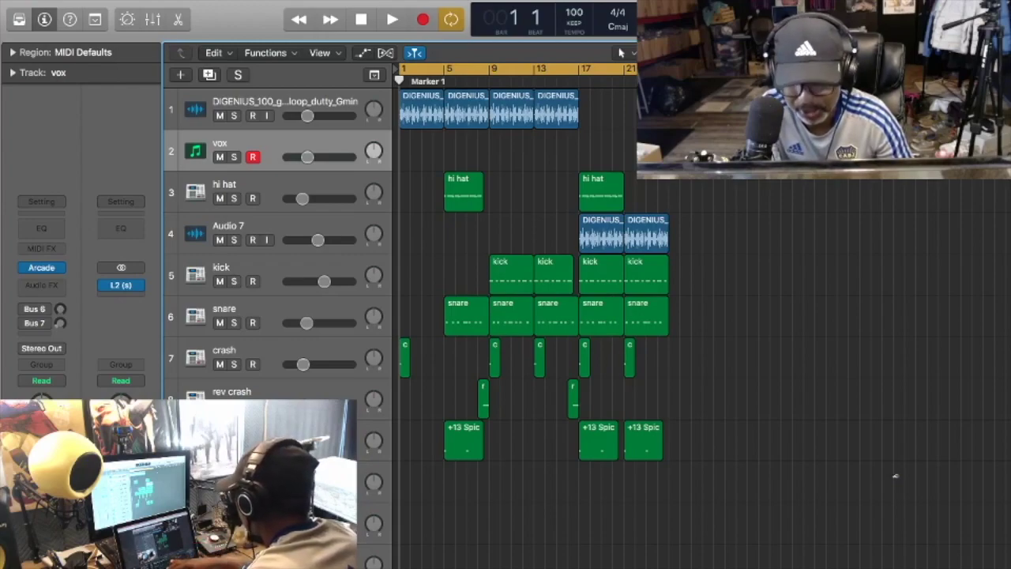
key(r)
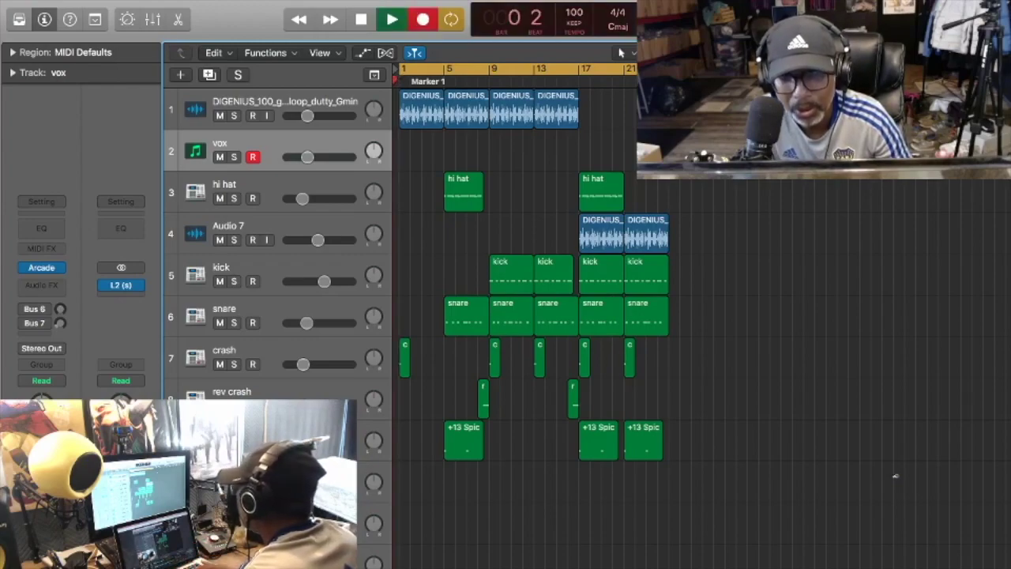
key(s)
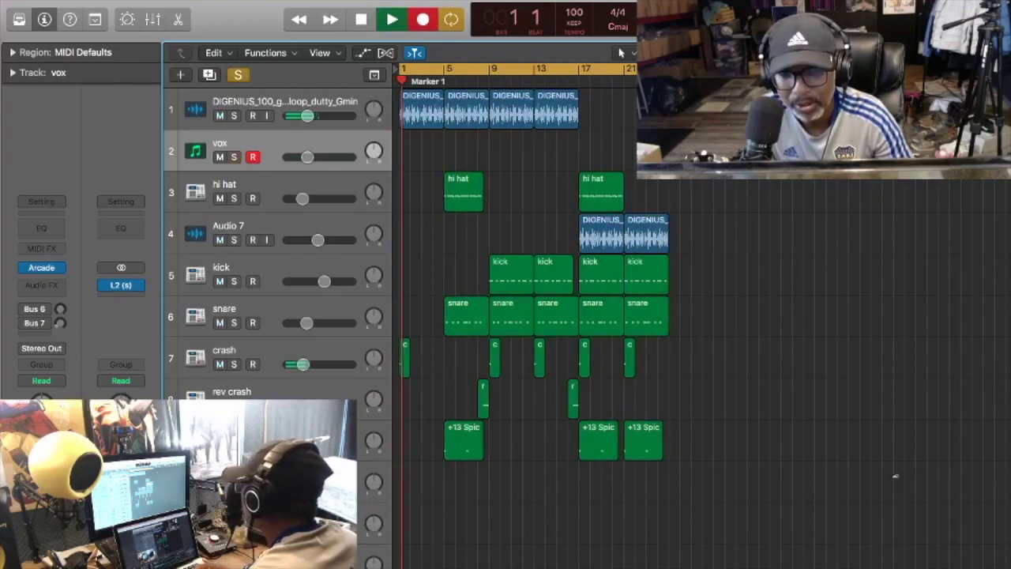
key(space)
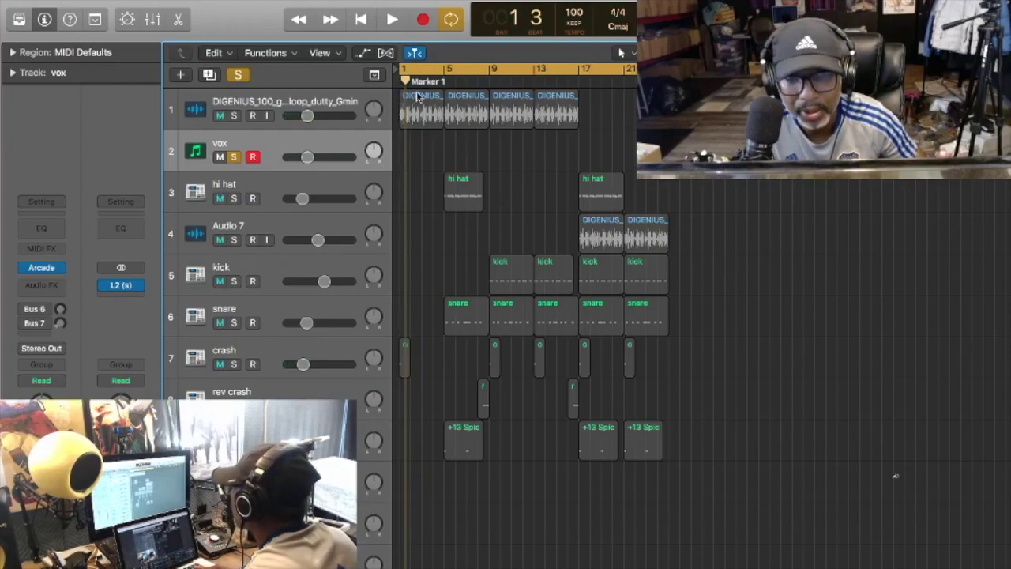
Show Musical Typing, audition a vocal sample and record it on the vox track over bars 1 and 2.
click(387, 1)
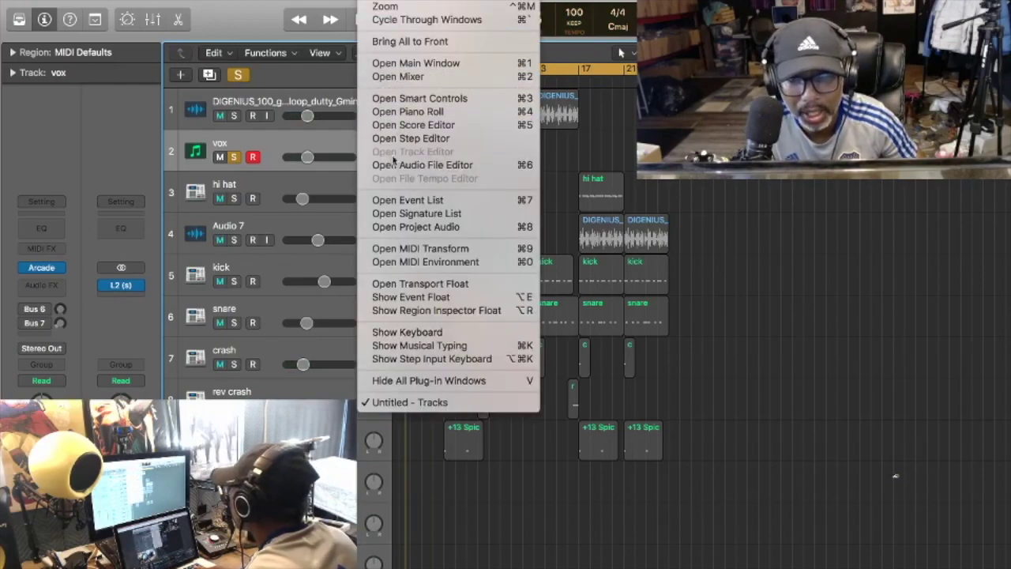
click(419, 348)
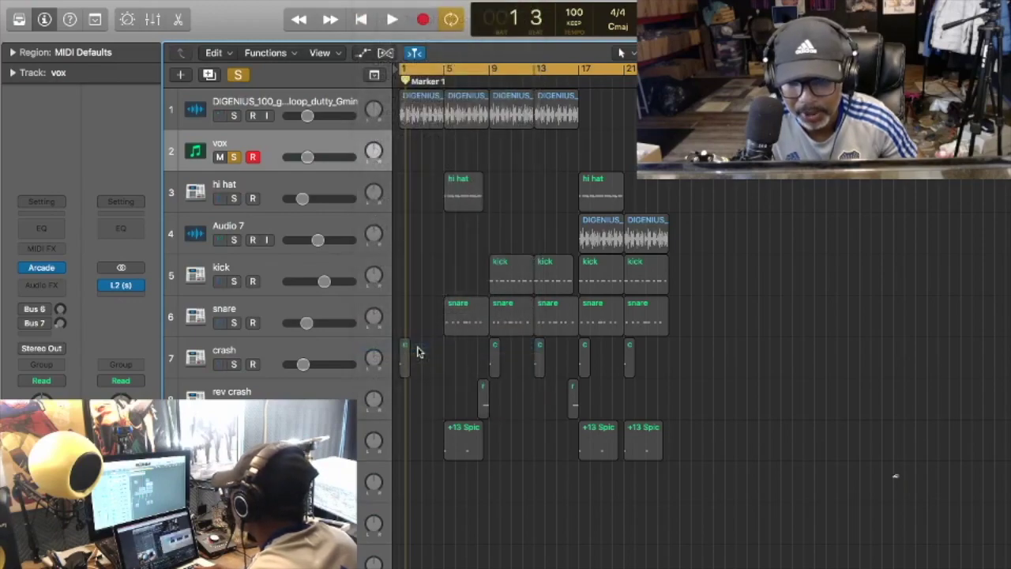
key(a)
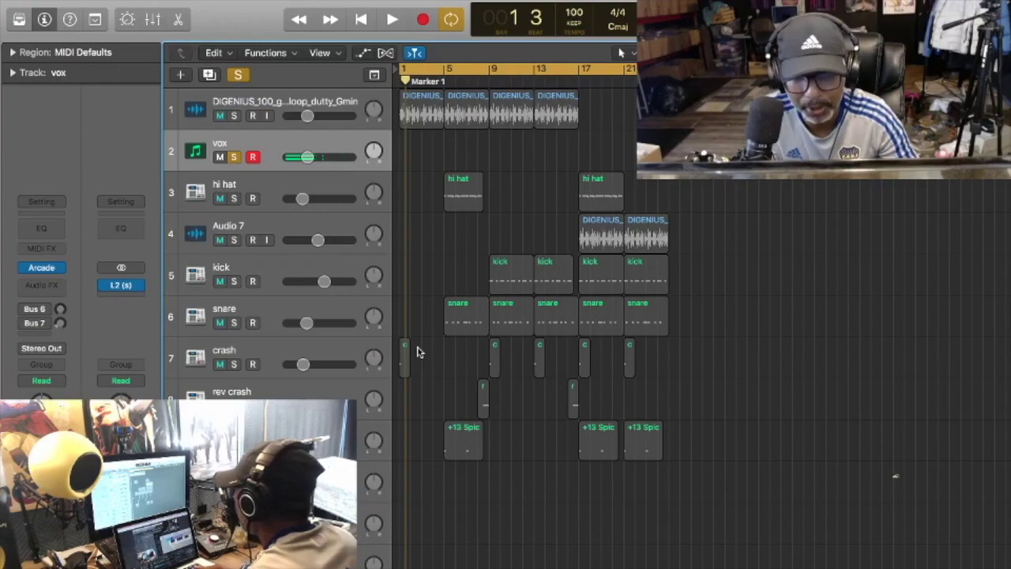
key(r)
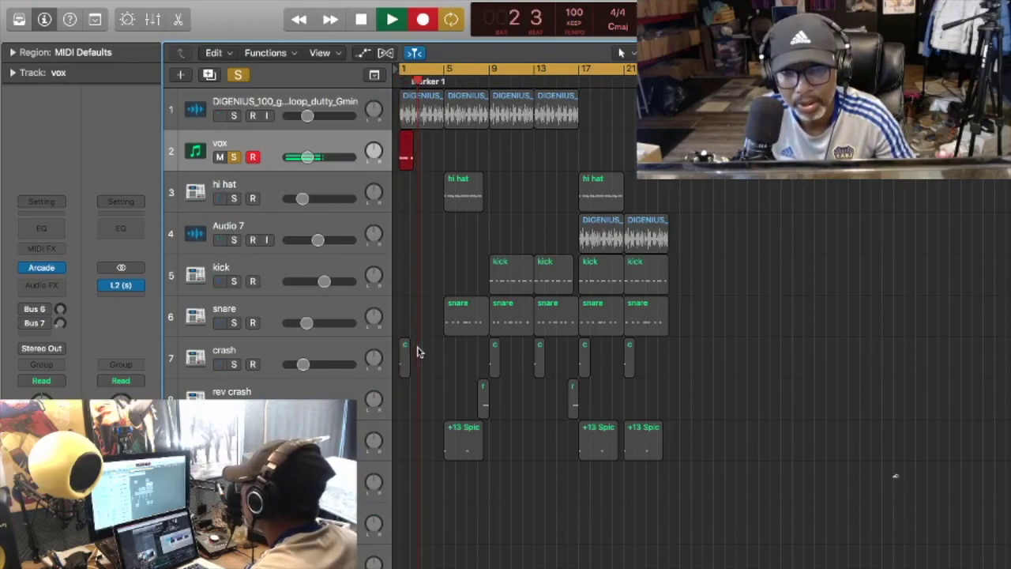
key(space)
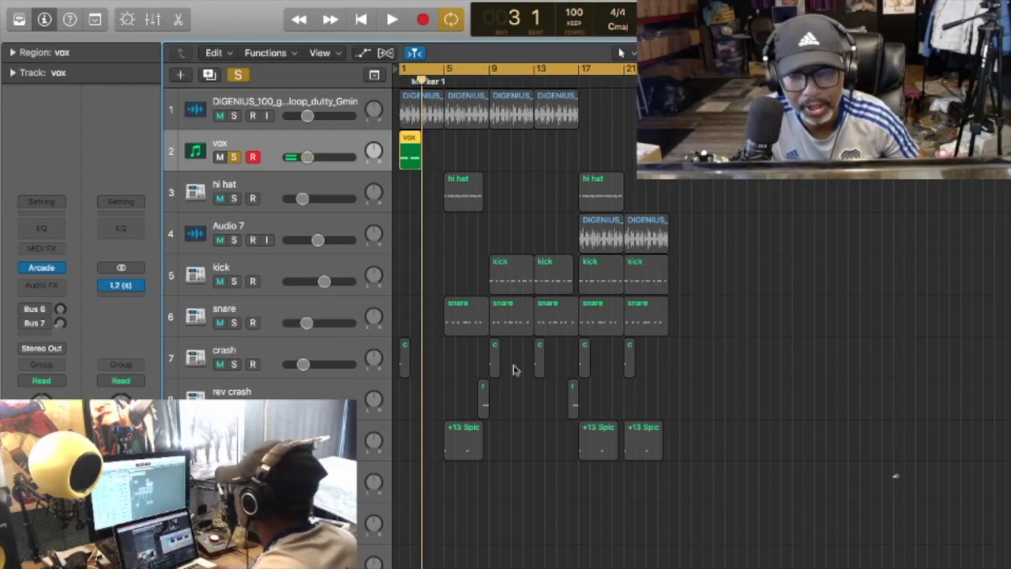
Unsolo the vox track and play the recorded vocal back with the other tracks from bar 1.
click(233, 157)
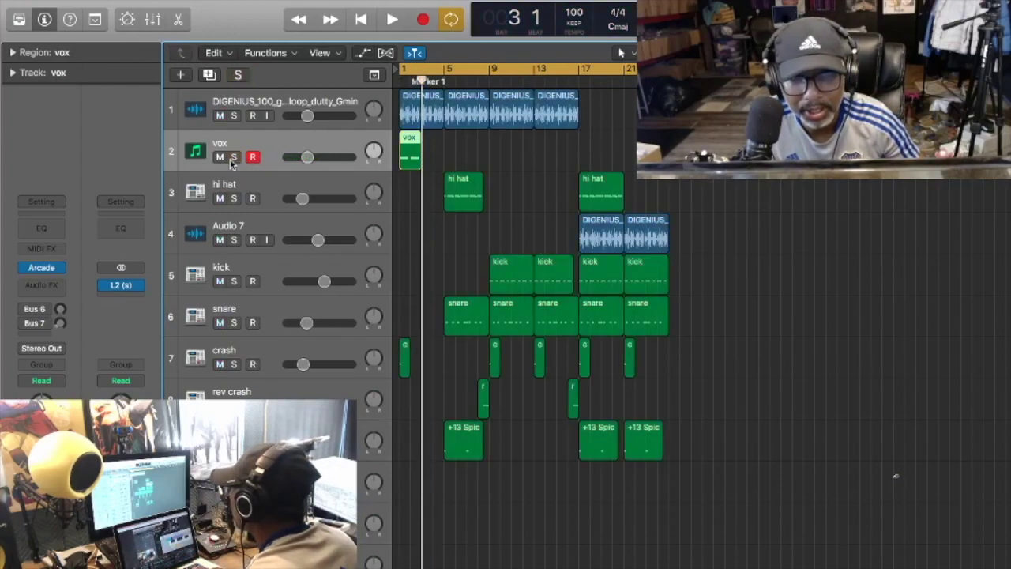
key(space)
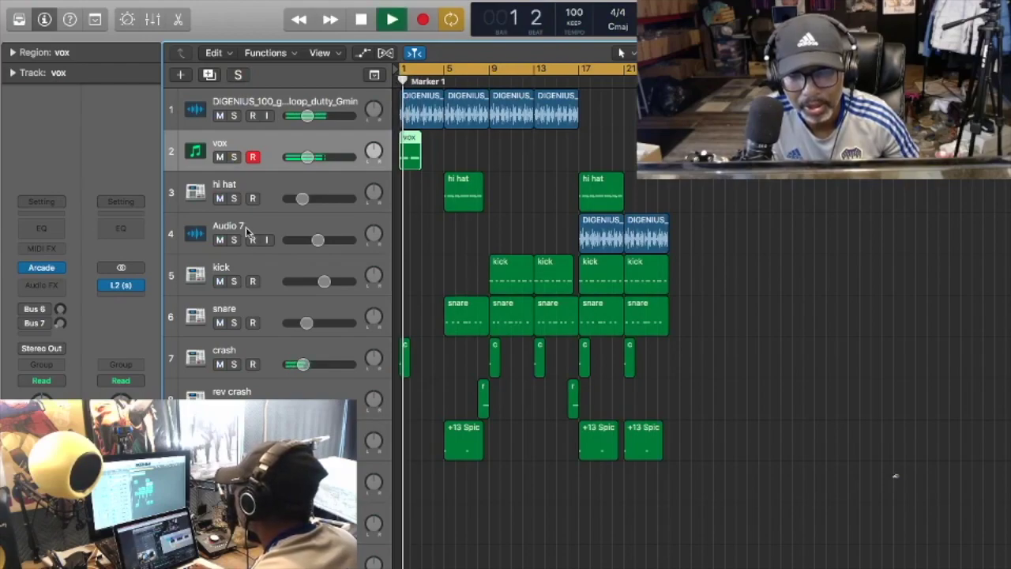
key(space)
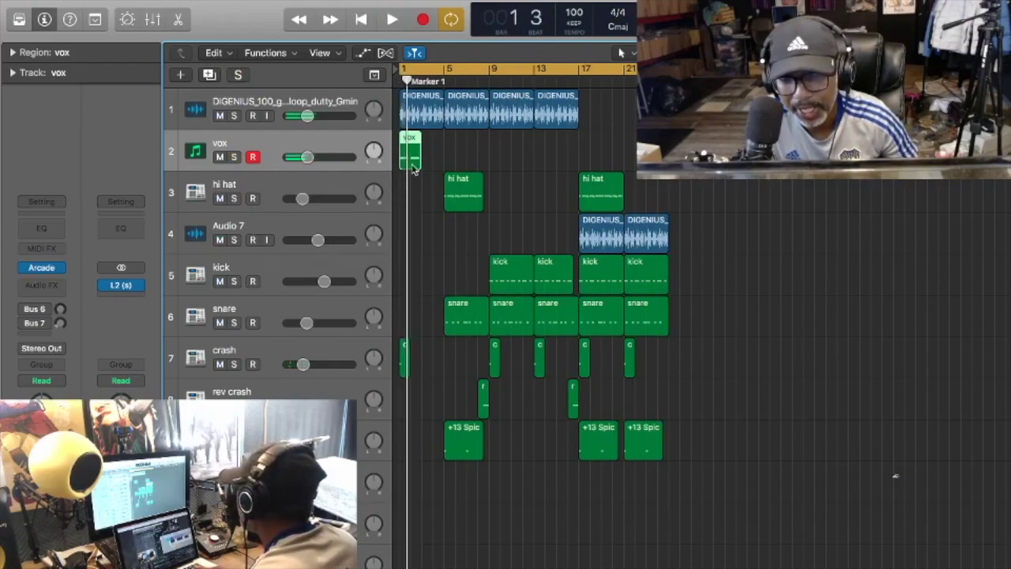
Fill the first four bars of the vox track with one-bar copies of the vocal region and join them into a single region.
mouse_move(418, 160)
mouse_down()
mouse_move(404, 164)
mouse_move(435, 164)
mouse_up()
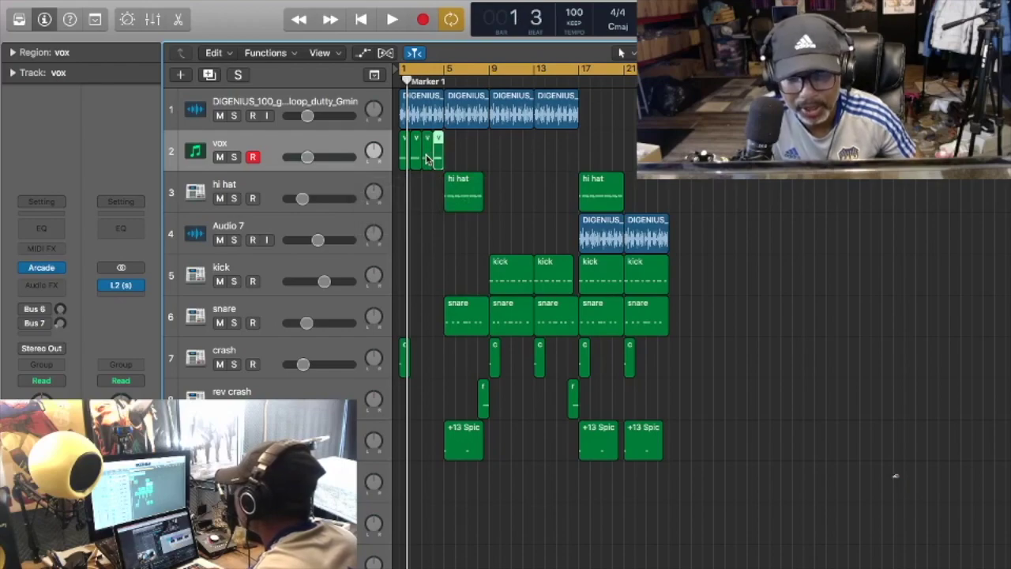
shift+click(427, 158)
shift+click(418, 164)
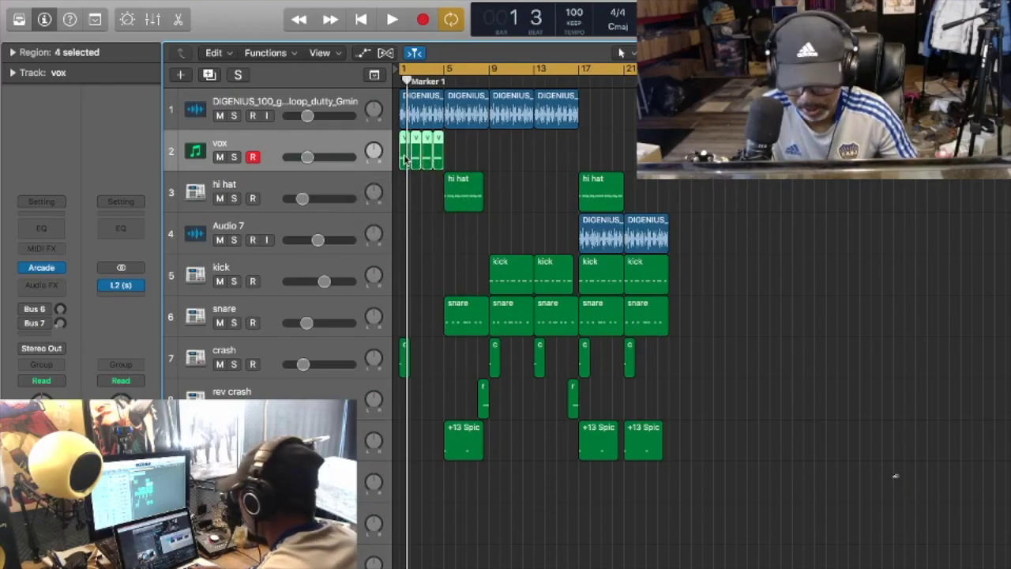
key(super+j)
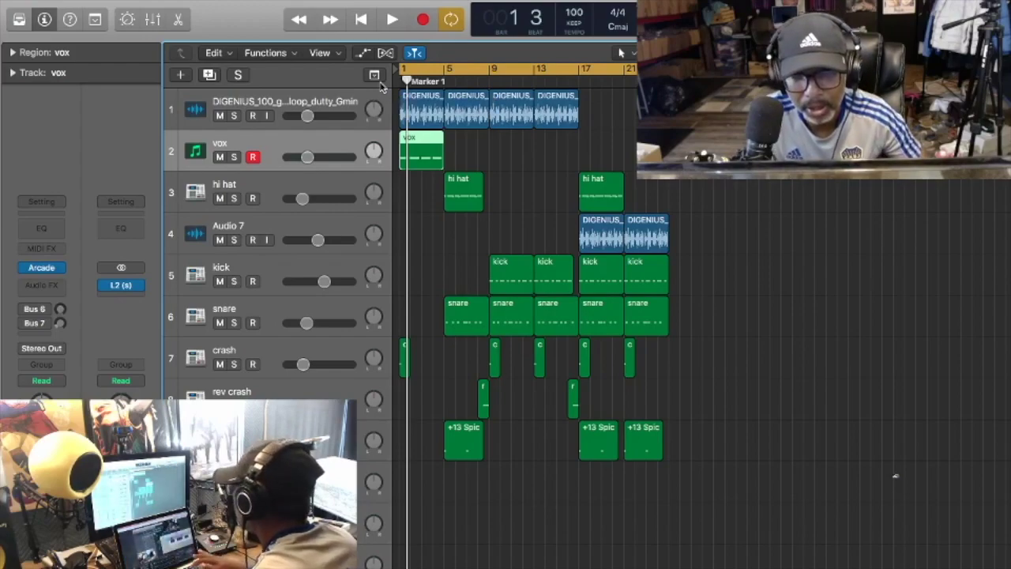
Open the joined vox region in the Piano Roll and delete the notes at bars 2 and 4.
double_click(432, 163)
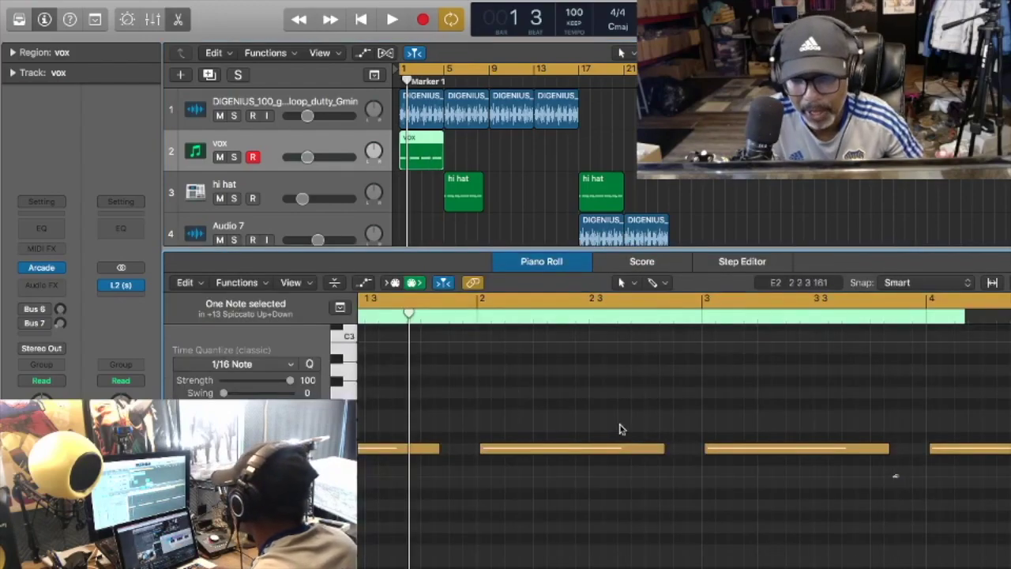
click(560, 449)
key(Delete)
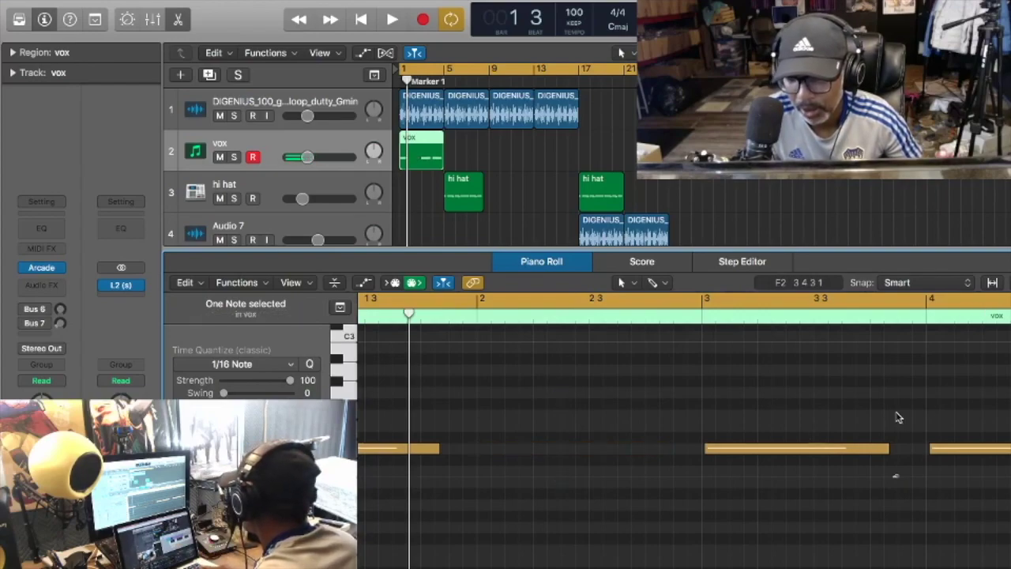
click(1002, 449)
key(Delete)
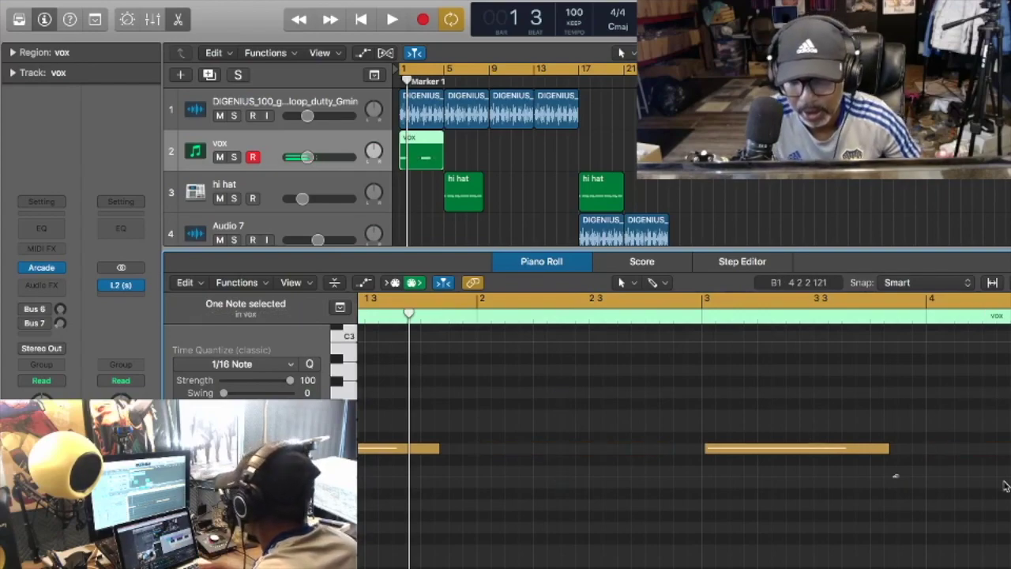
Quantize the vox notes at bars 1 and 3 to 1/16 notes and close the Piano Roll.
key(space)
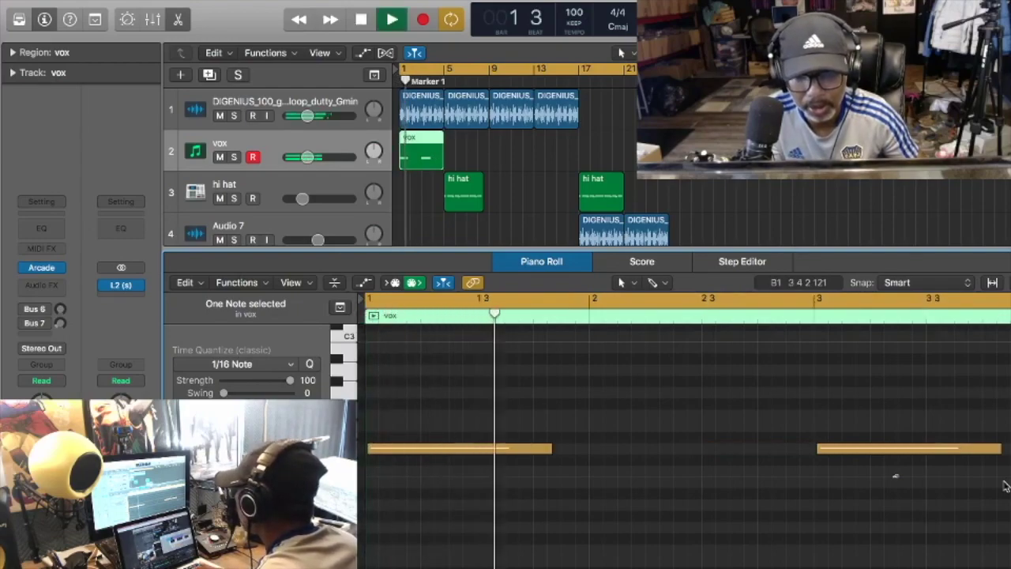
key(space)
click(477, 449)
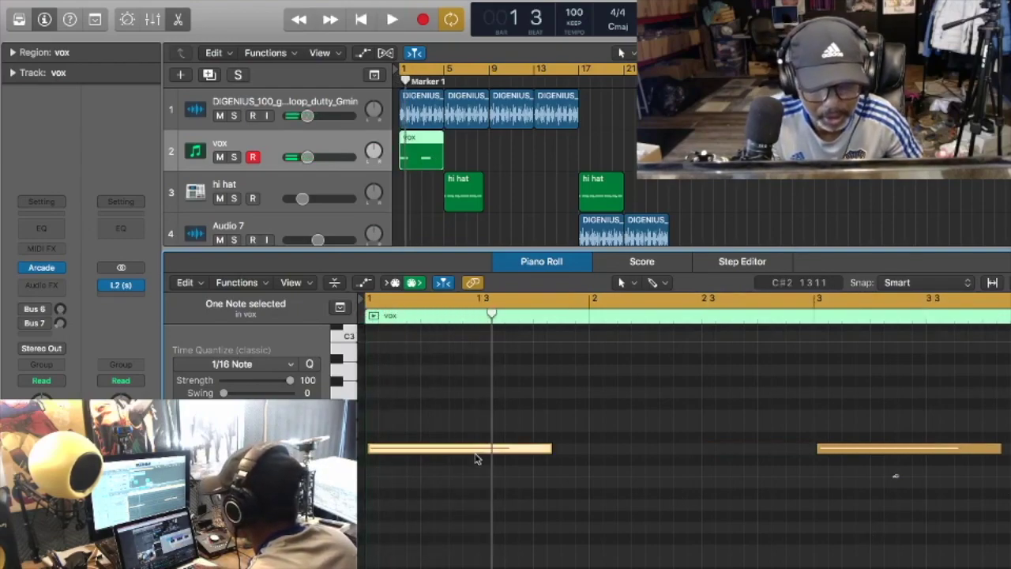
click(238, 283)
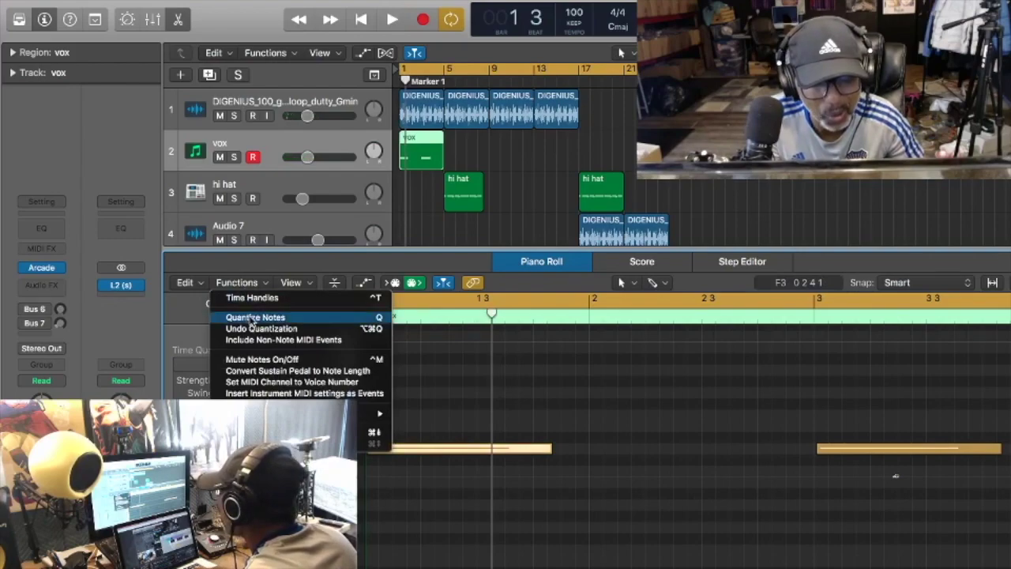
click(252, 317)
drag(840, 395, 860, 483)
click(241, 283)
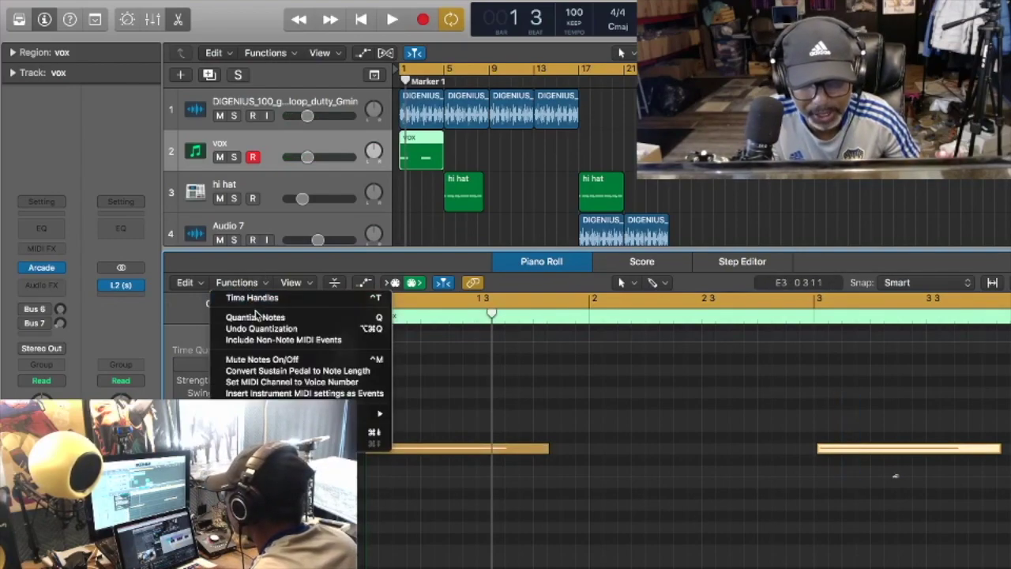
click(258, 319)
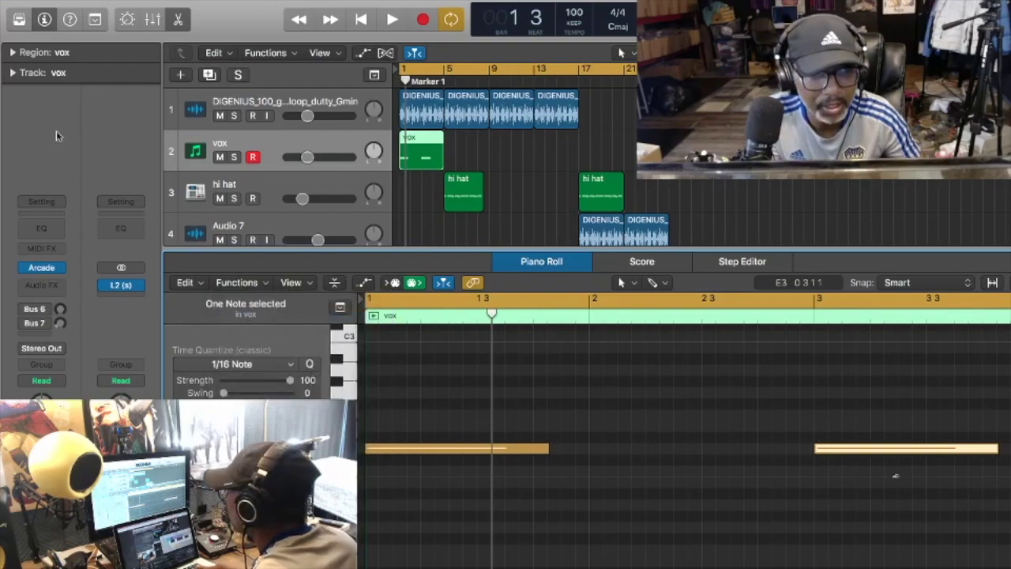
key(p)
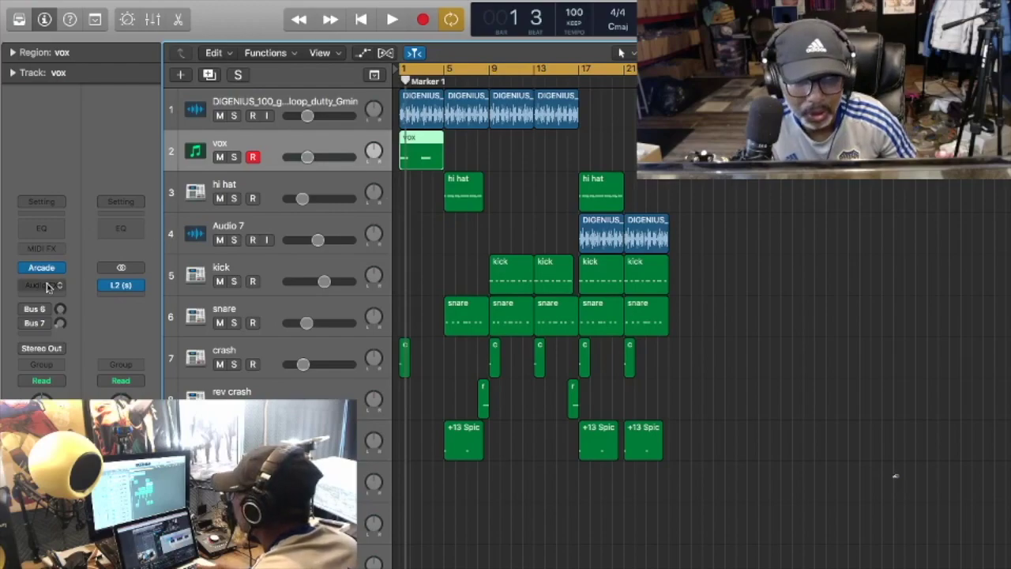
Open Arcade on the vox track and audition the Hooked kits from Life Without You through Shoulda Known.
mouse_move(44, 270)
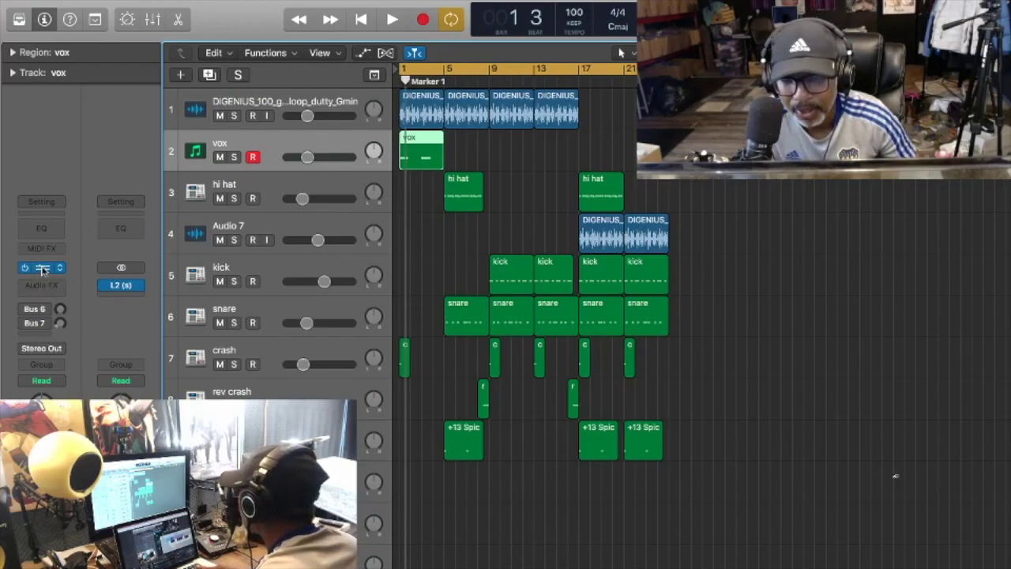
click(43, 269)
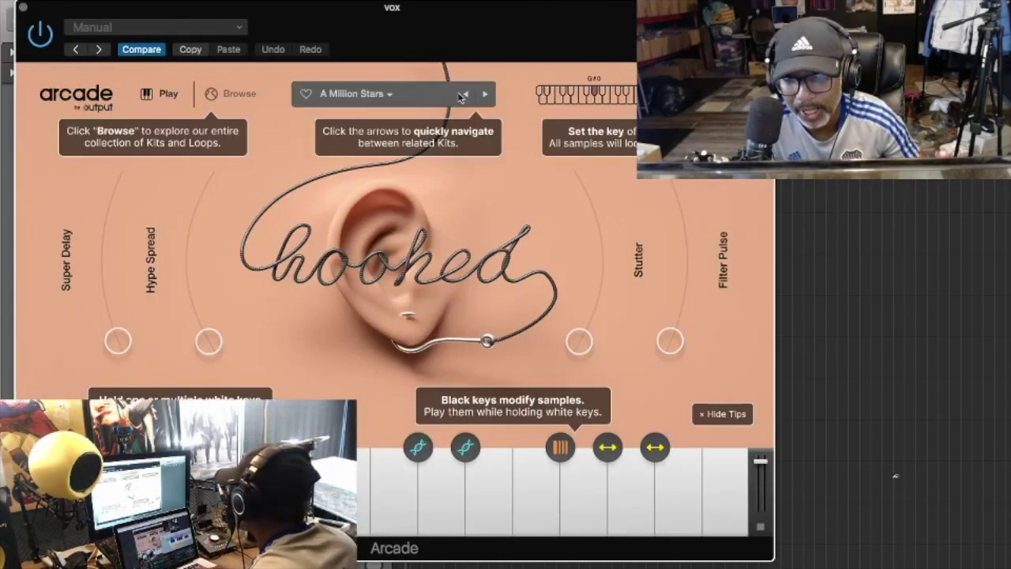
click(486, 95)
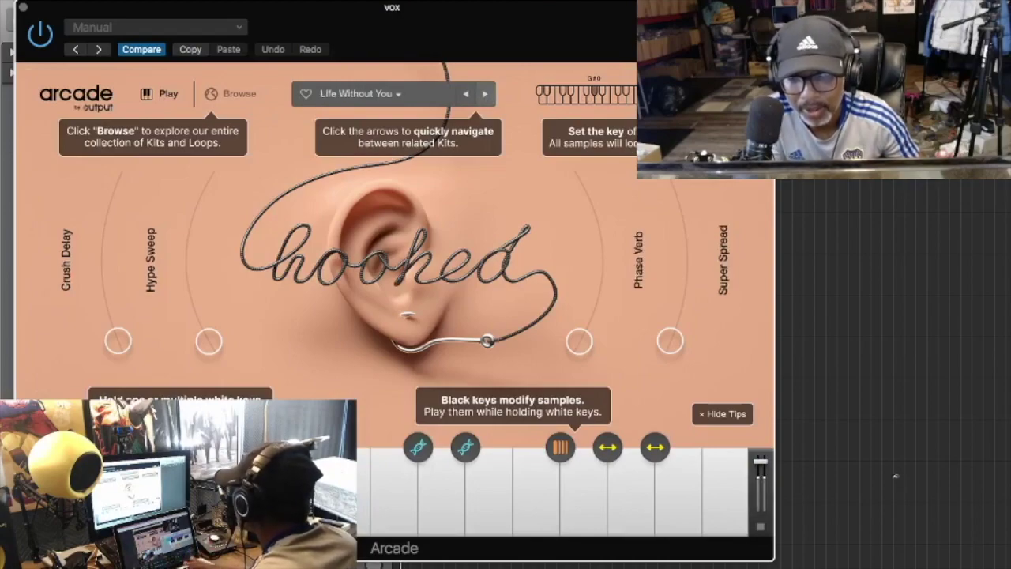
click(486, 94)
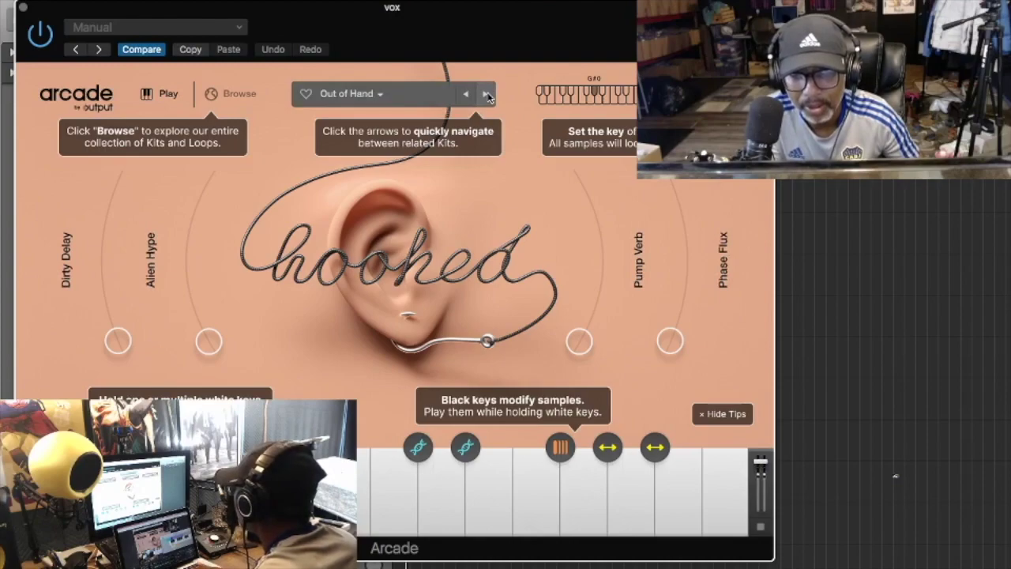
click(486, 94)
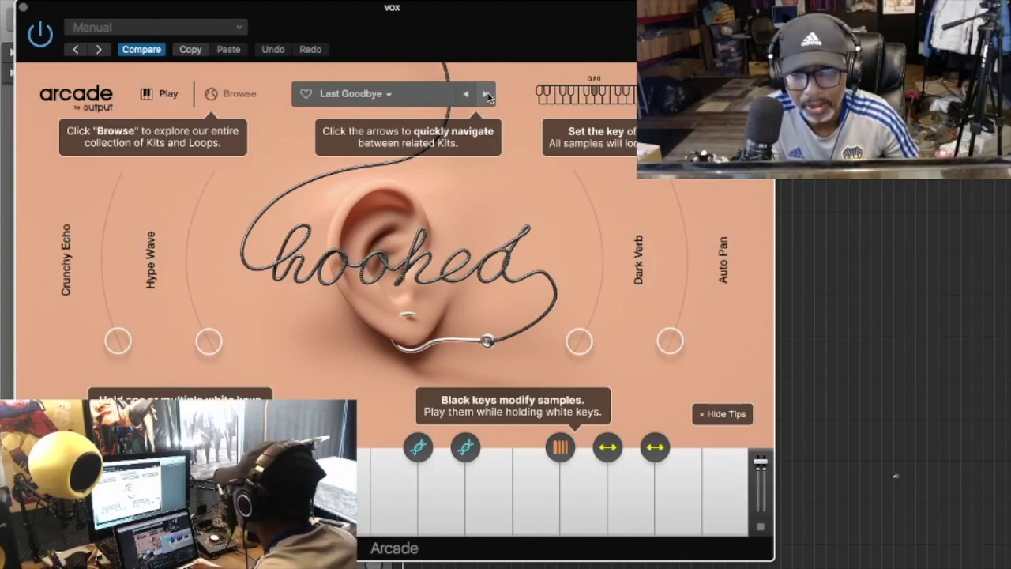
click(486, 94)
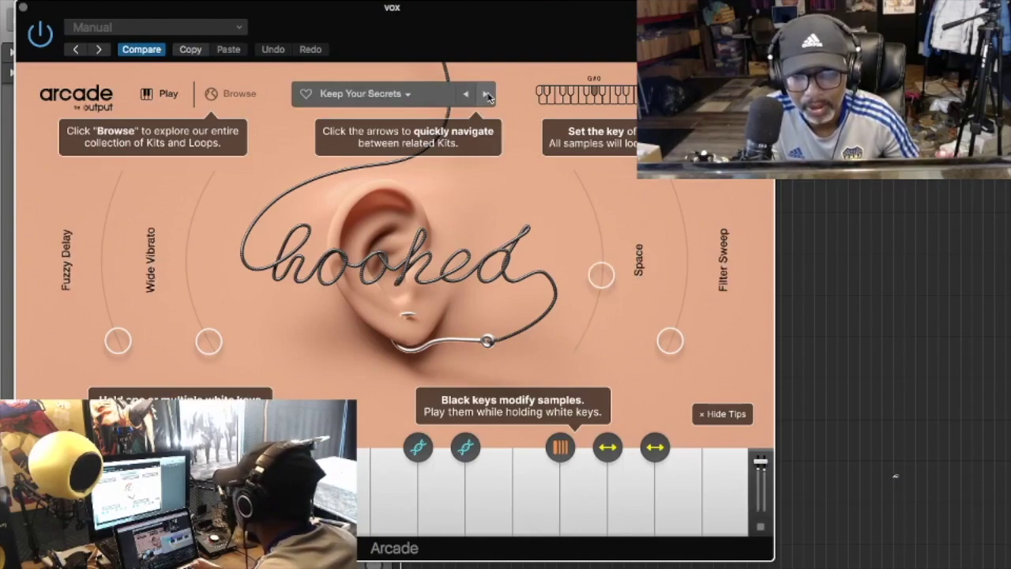
click(486, 94)
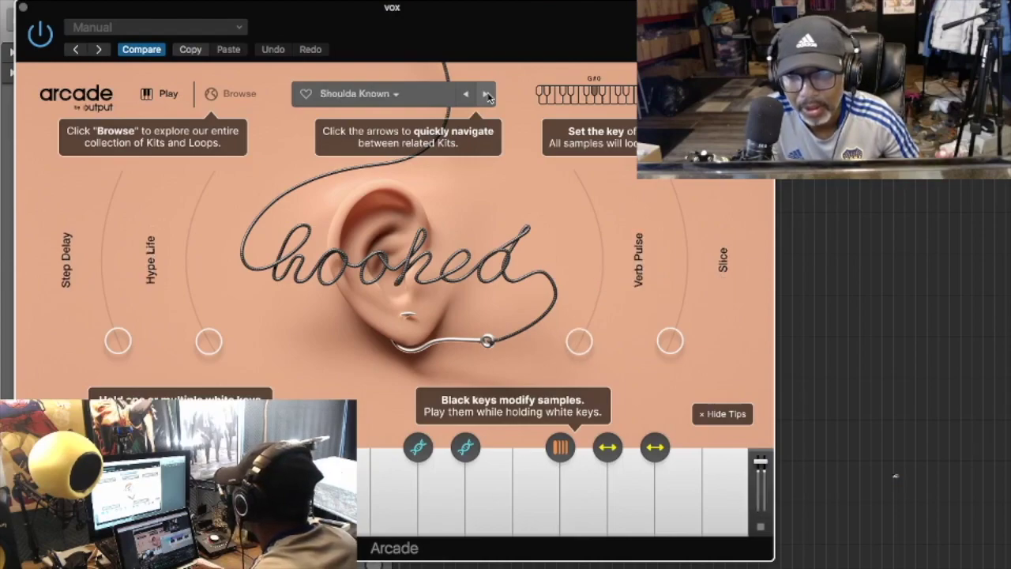
Set Arcade's key to G minor.
click(675, 93)
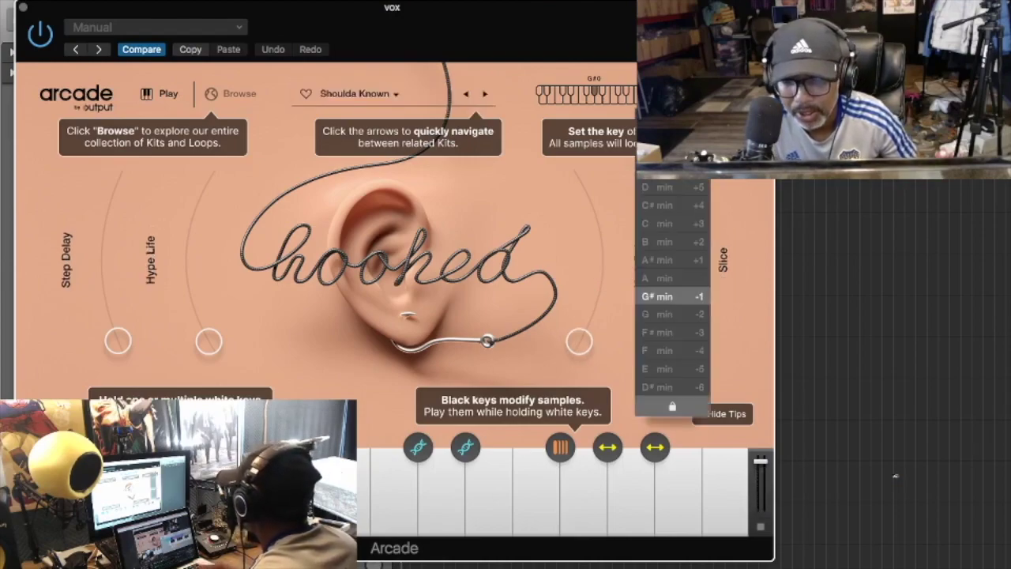
click(664, 316)
click(606, 185)
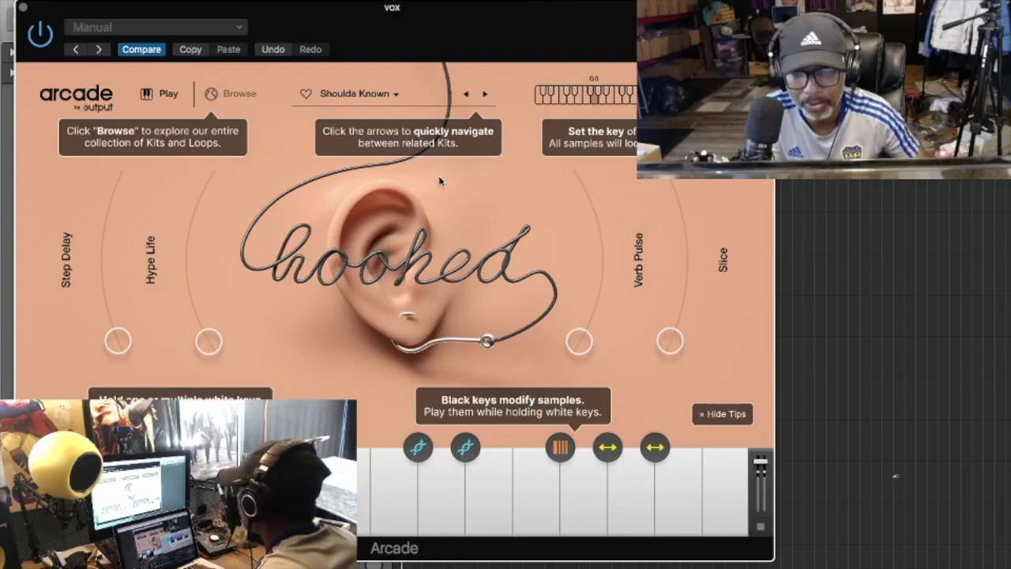
Audition the Hooked kits from Run Away With Me through Under Your Spell in the new key.
click(484, 94)
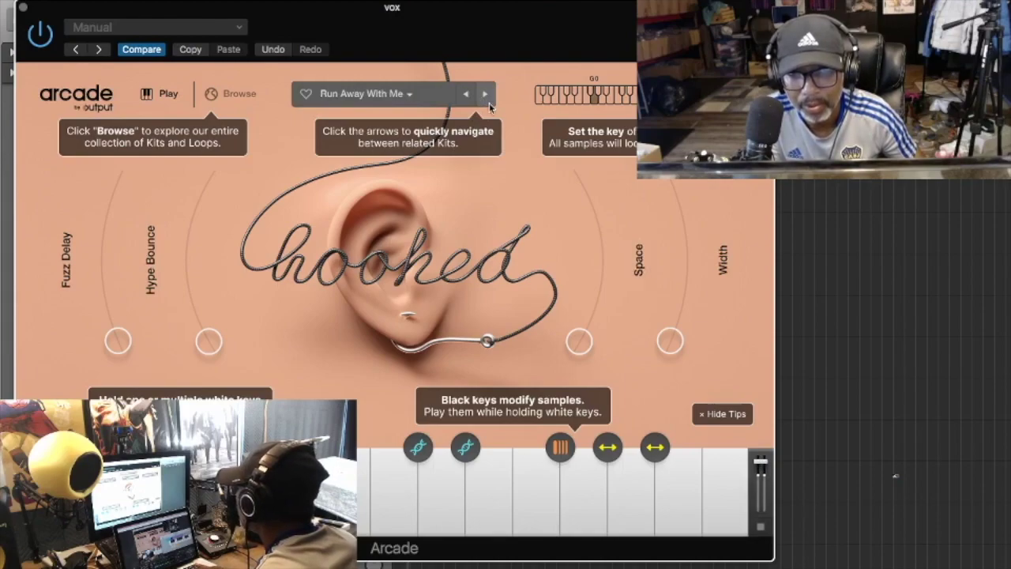
click(485, 95)
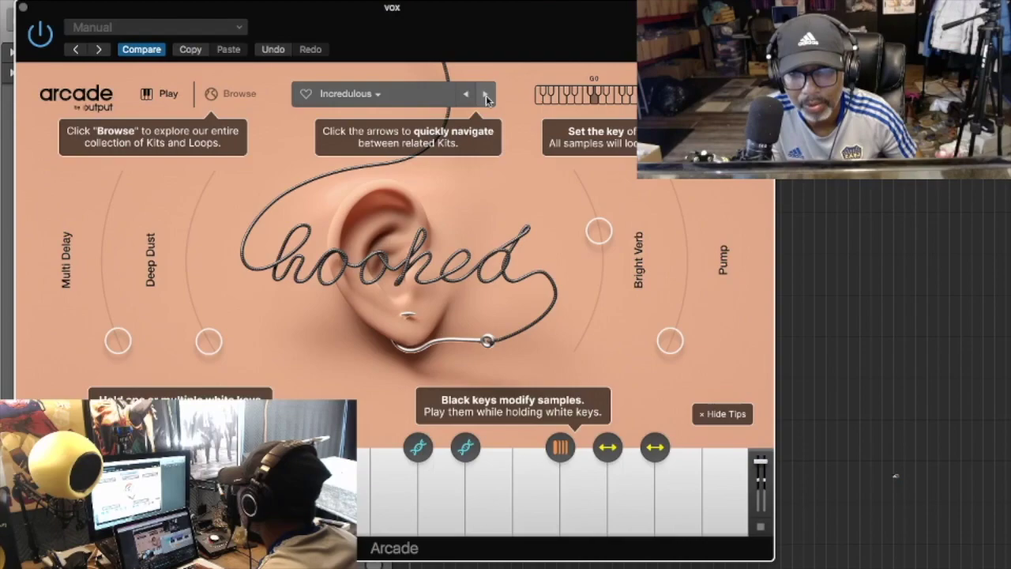
click(486, 95)
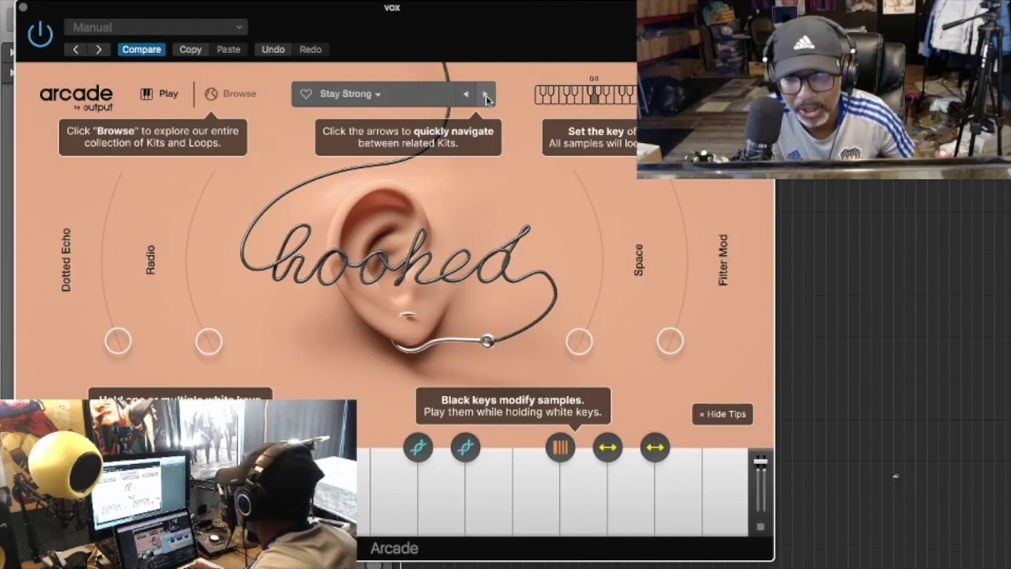
click(486, 94)
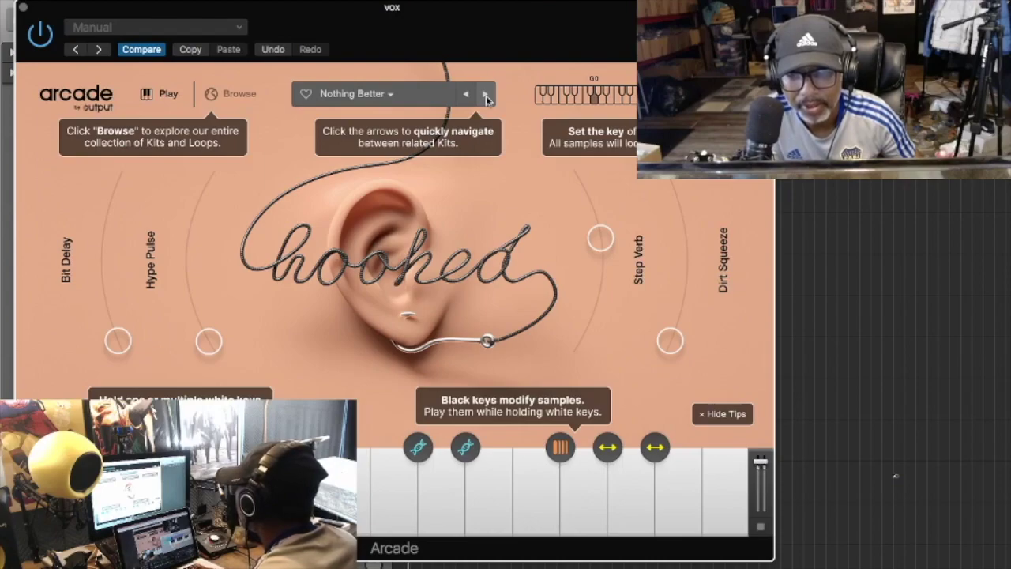
click(486, 95)
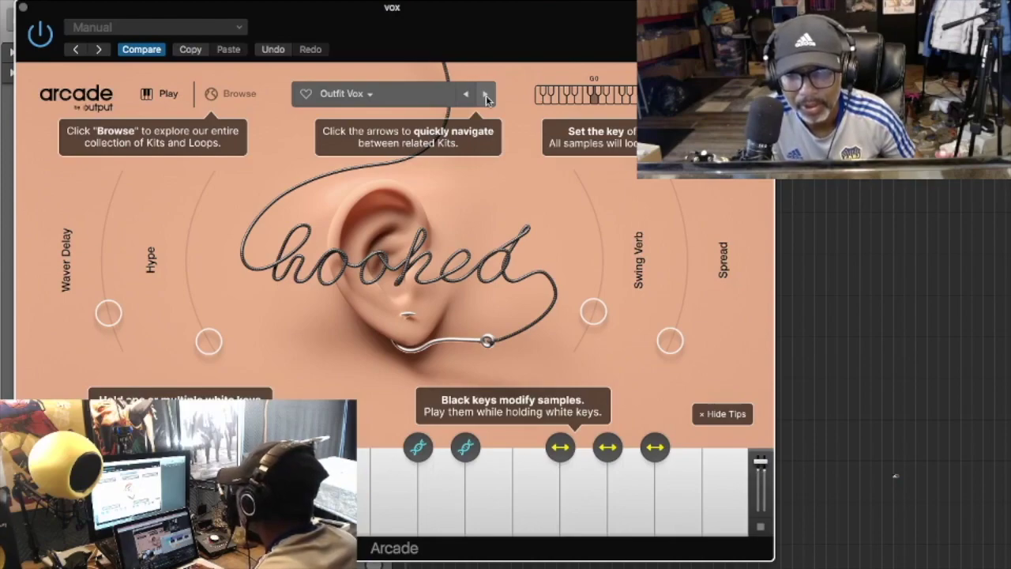
click(486, 94)
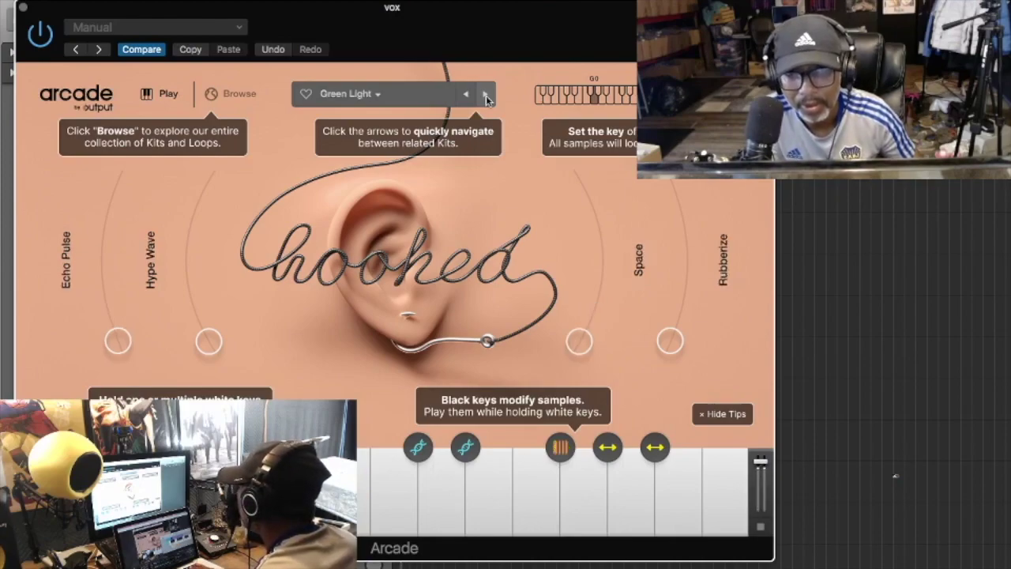
click(486, 94)
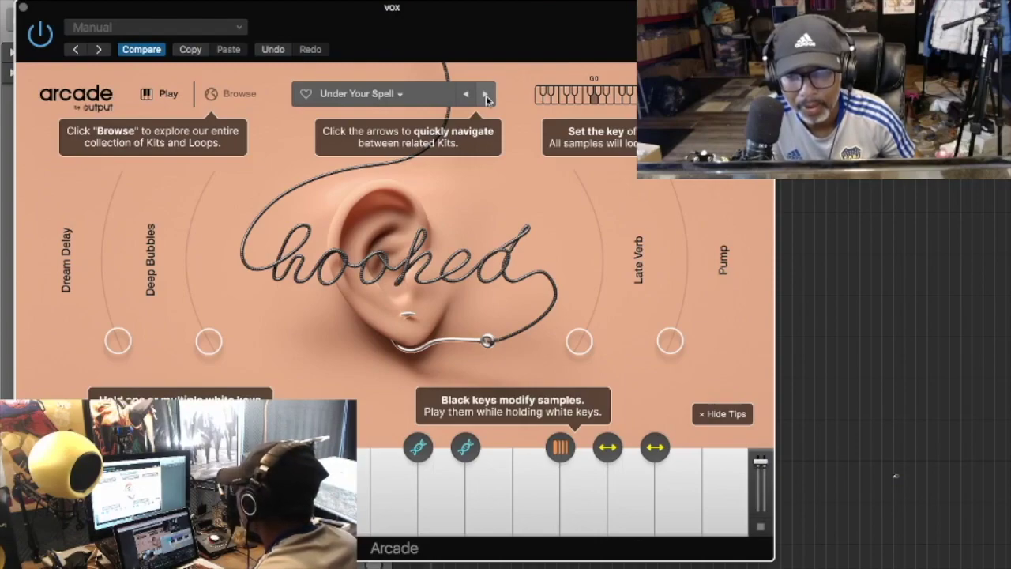
Try a high Deep Bubbles amount on the Under Your Spell kit, and reset the effect to its minimum.
drag(210, 338, 208, 247)
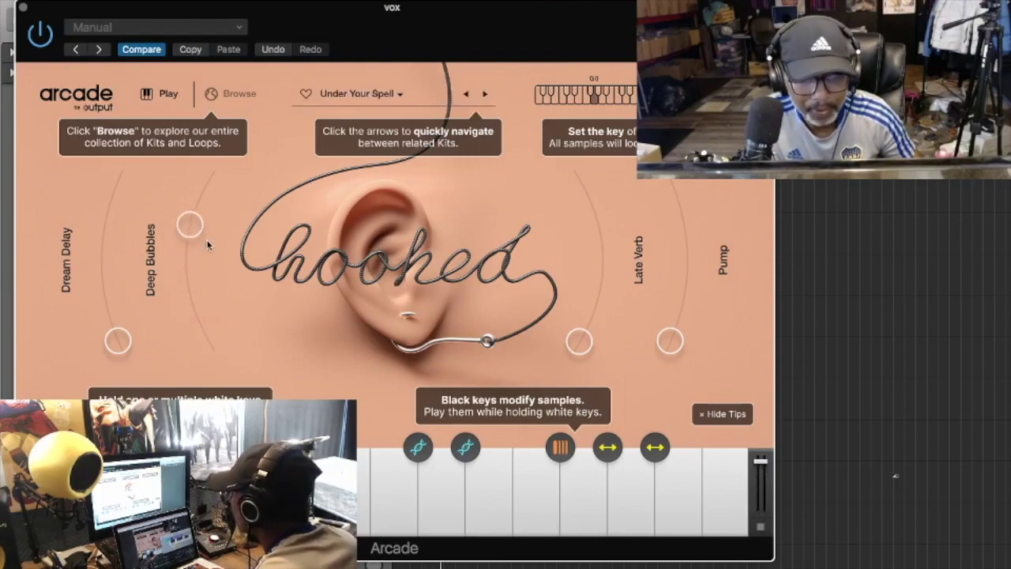
mouse_move(223, 208)
mouse_down()
mouse_move(220, 184)
mouse_move(213, 200)
mouse_up()
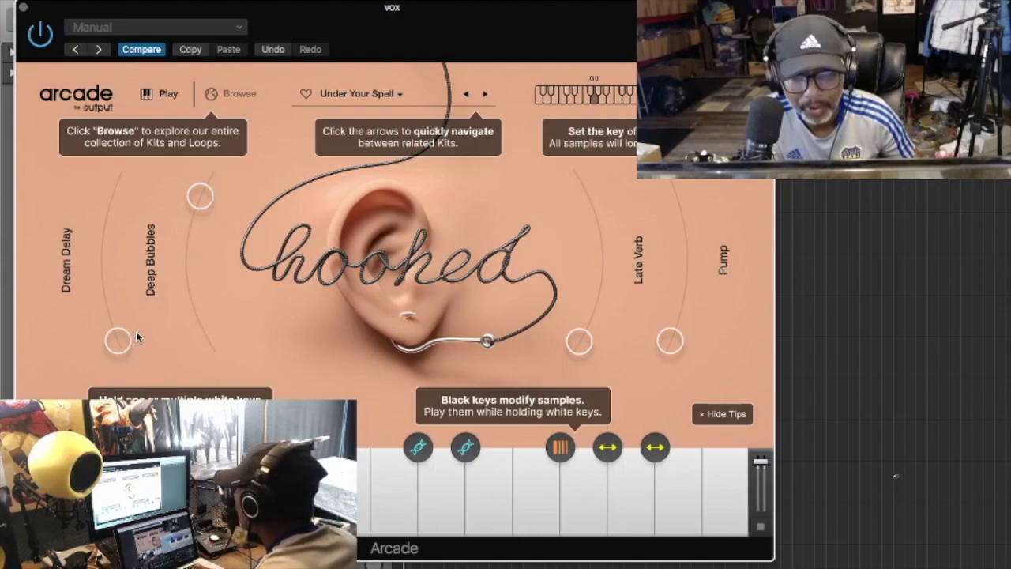
double_click(200, 196)
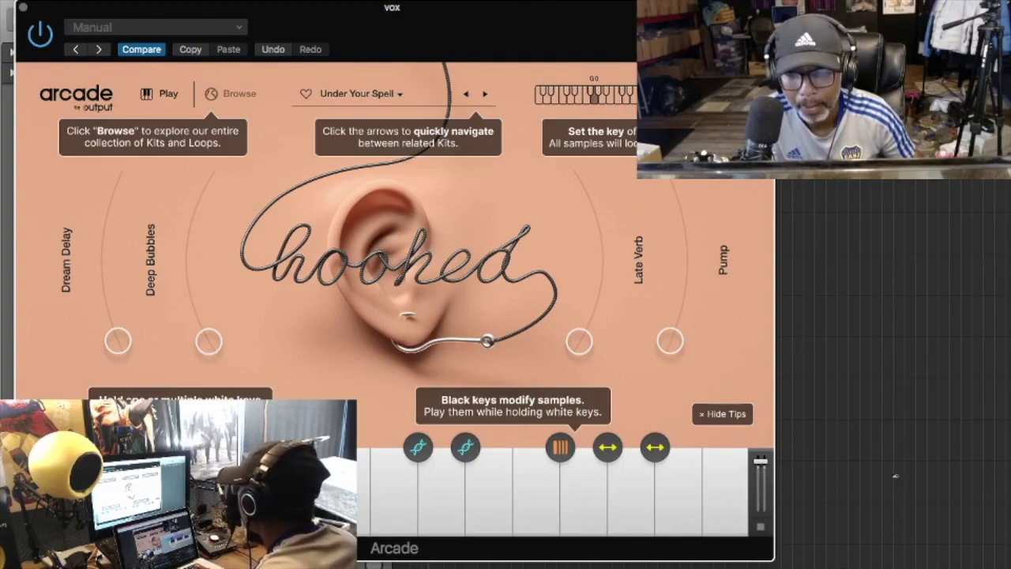
Continue auditioning the Hooked kits from Stay Right Here through Can't Read Your Mind.
click(489, 95)
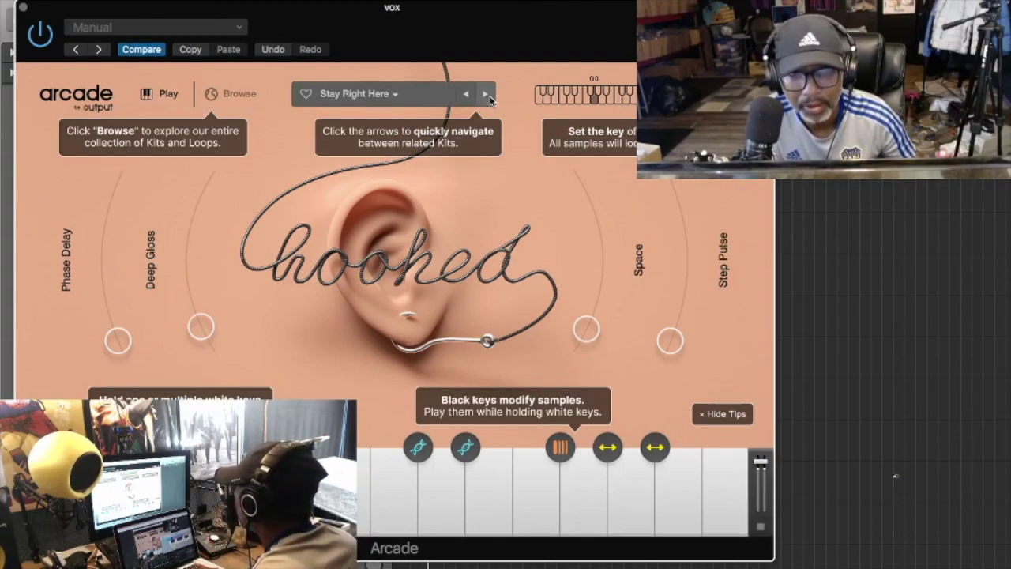
click(489, 95)
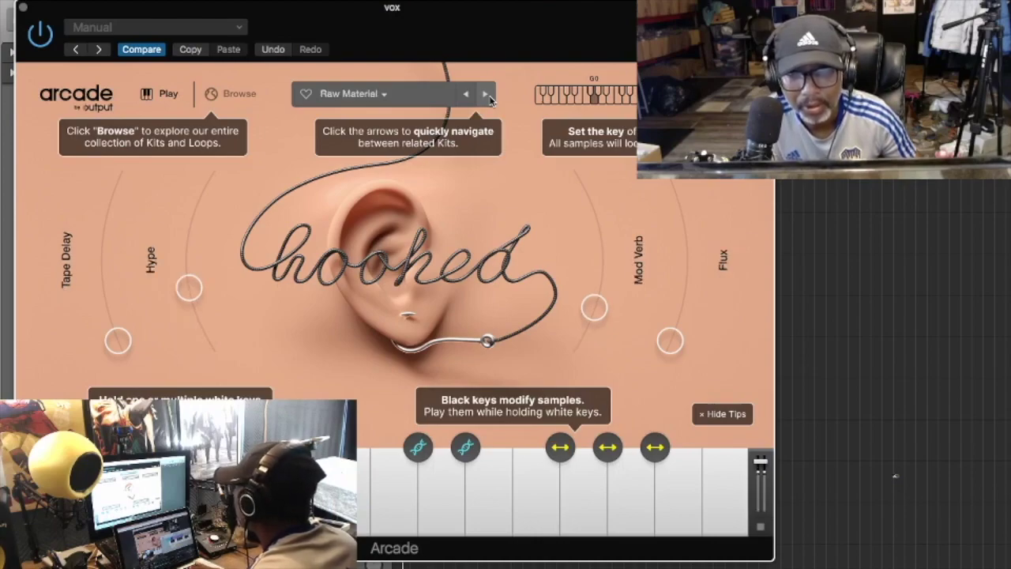
click(489, 94)
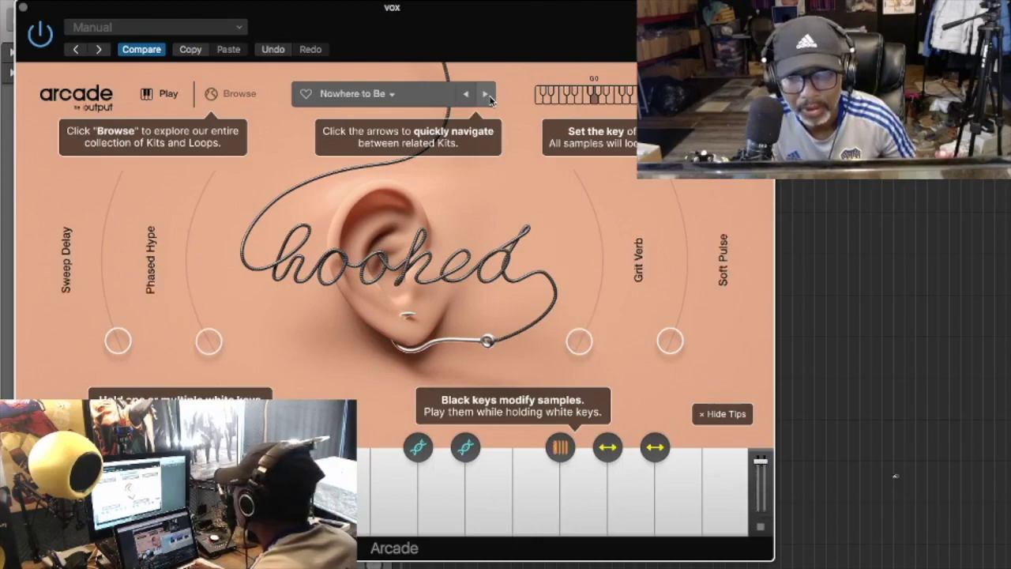
click(489, 95)
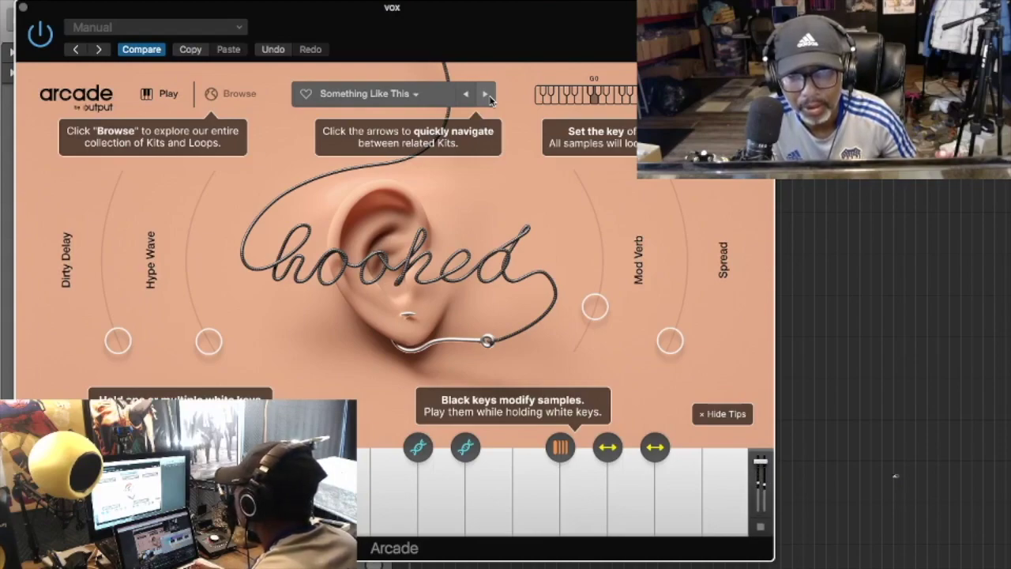
click(489, 95)
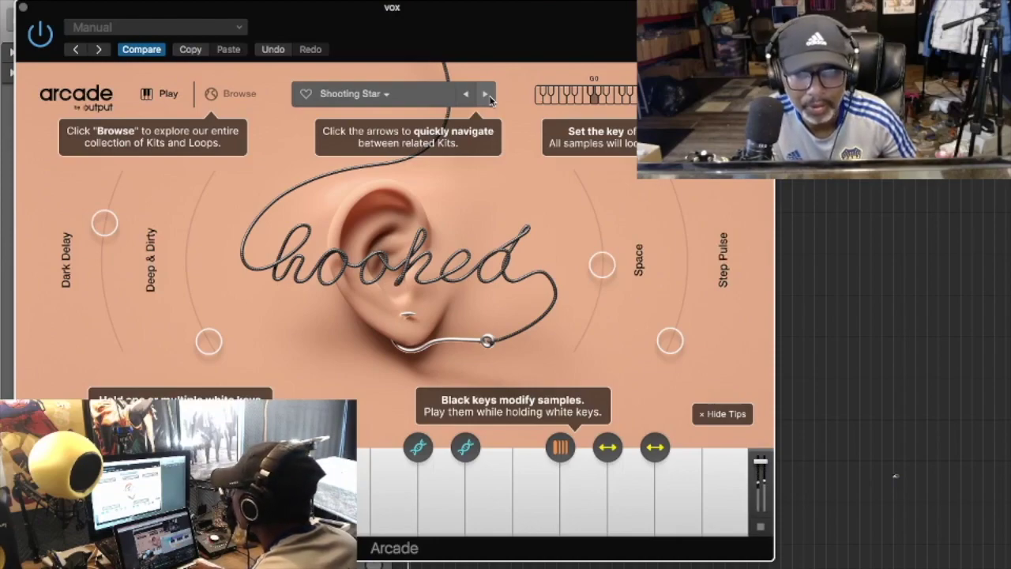
click(486, 94)
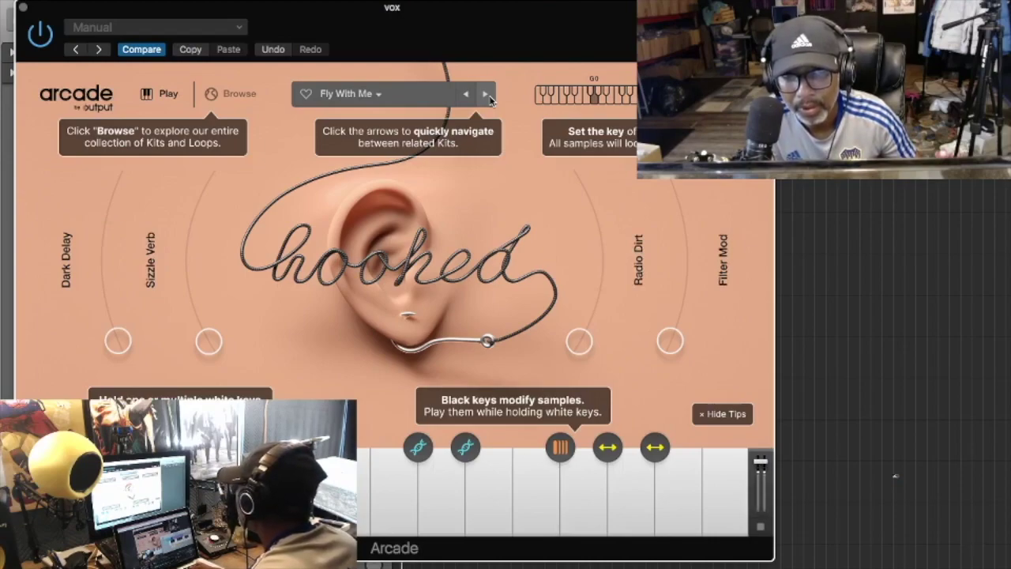
click(486, 94)
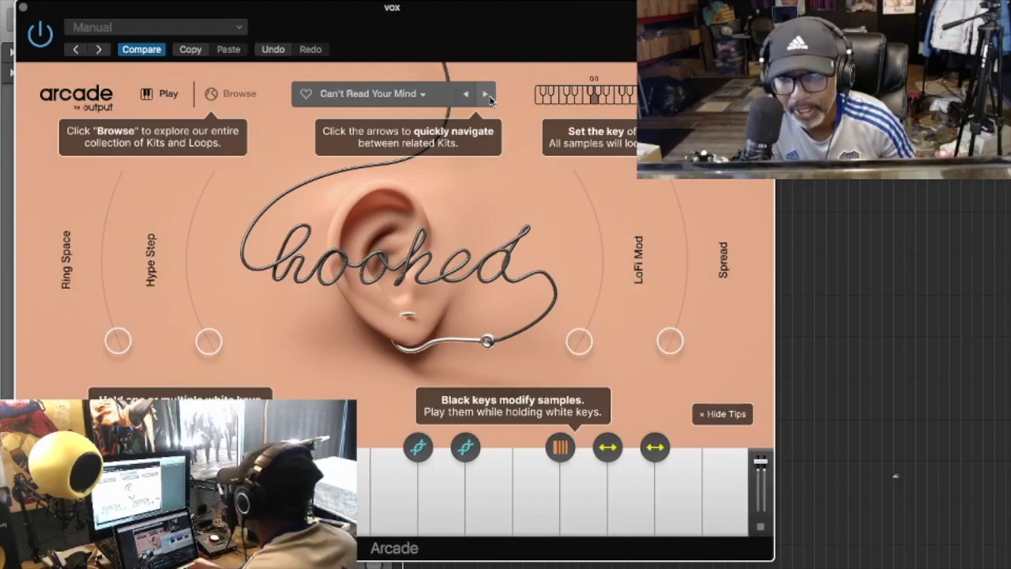
Load the Good Energy kit with its Hype effect raised to nearly maximum and close the Arcade window.
click(486, 94)
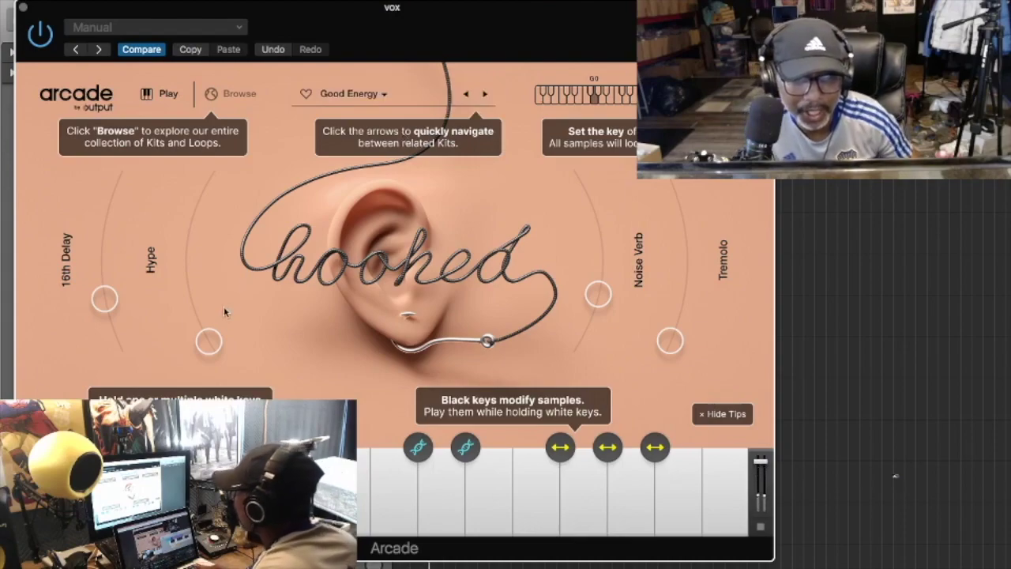
drag(212, 341, 218, 174)
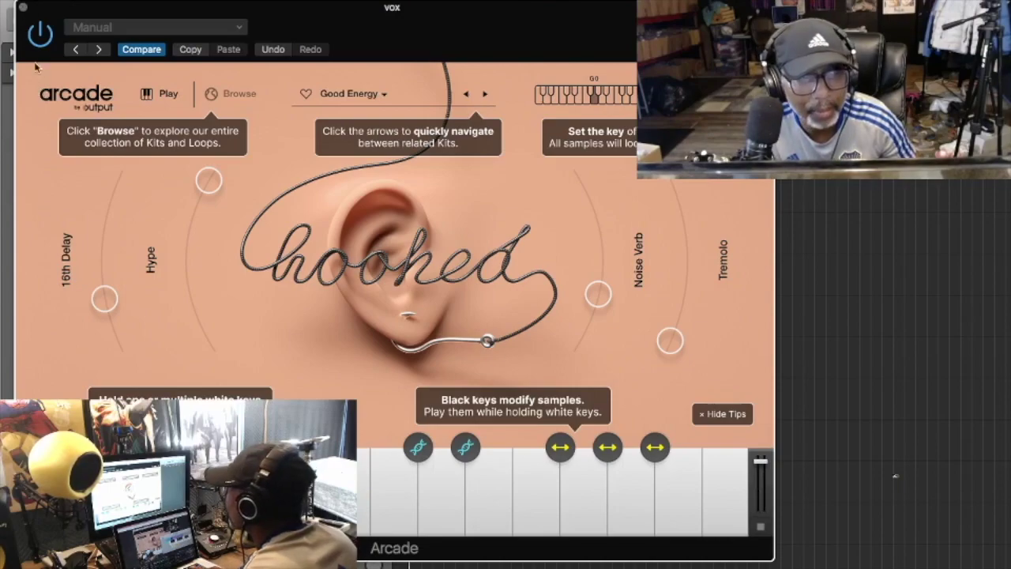
click(24, 7)
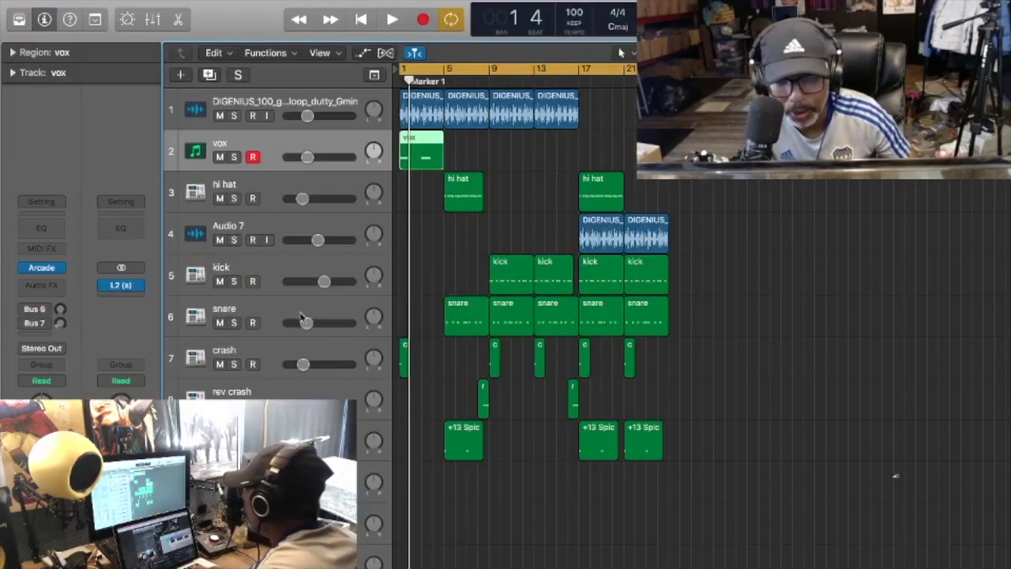
Insert a stereo Channel EQ on the vox track with a low cut at 186 Hz and a high cut at 1320 Hz.
click(63, 282)
mouse_move(88, 324)
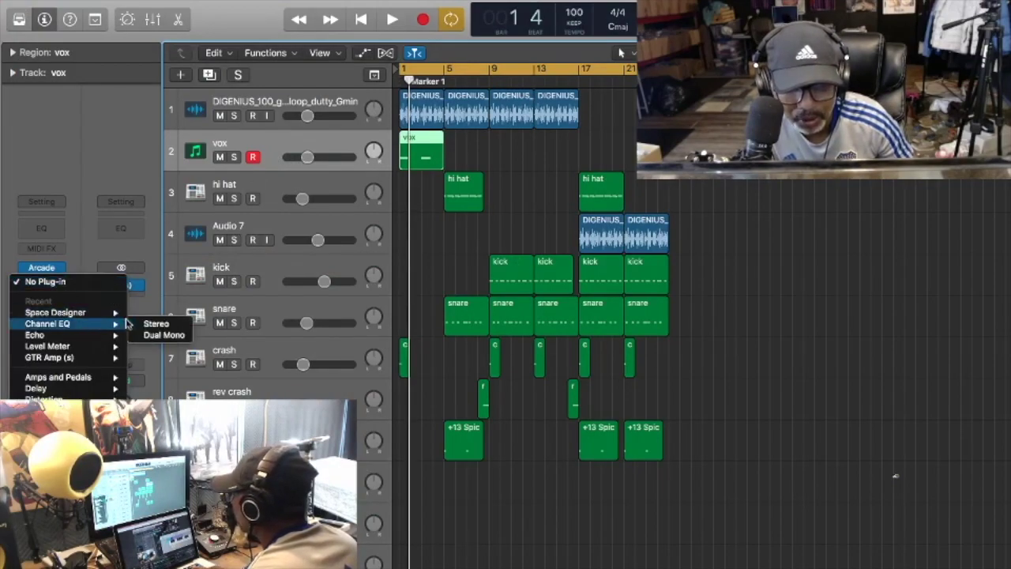
click(142, 322)
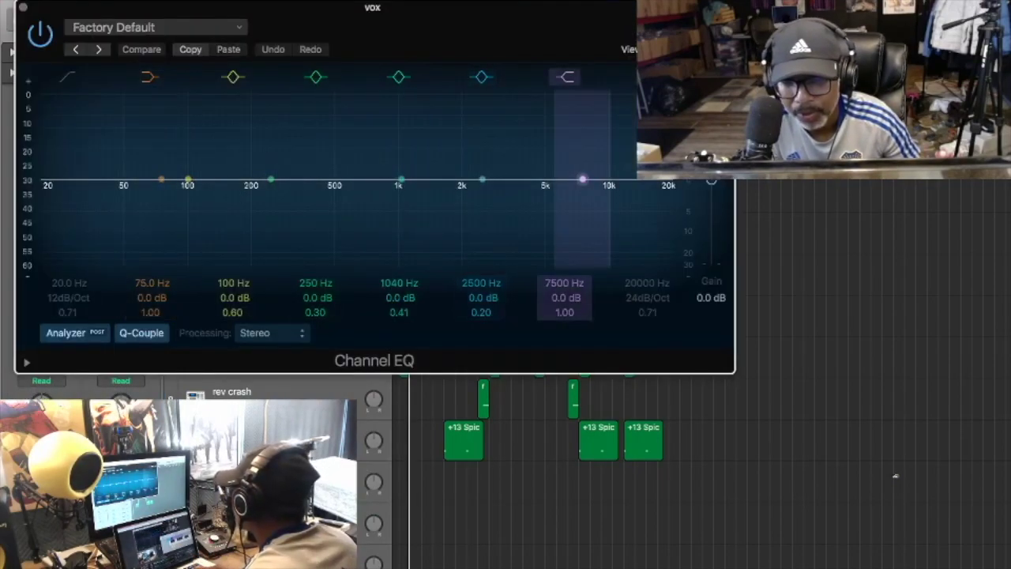
drag(672, 203, 379, 210)
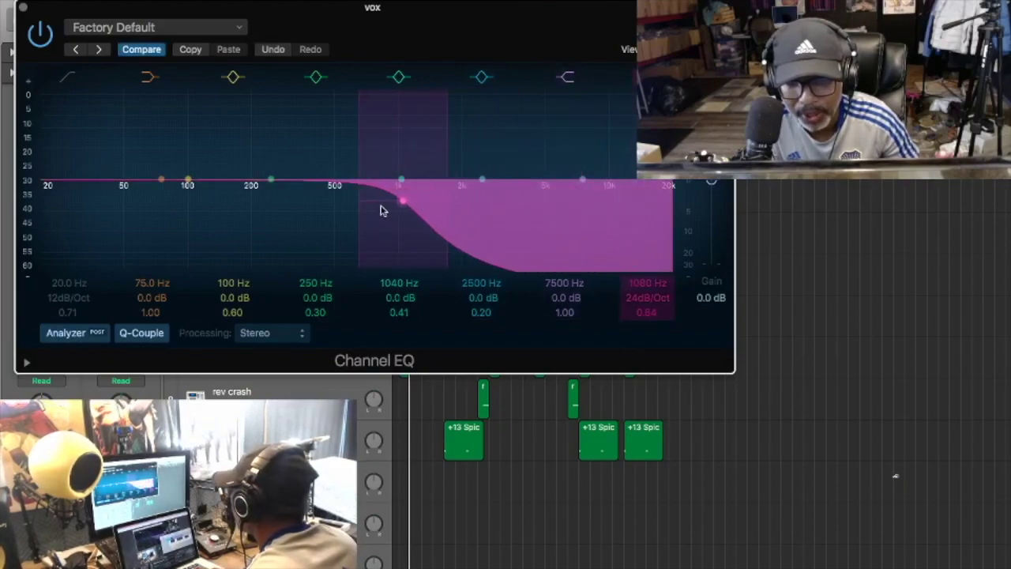
click(63, 77)
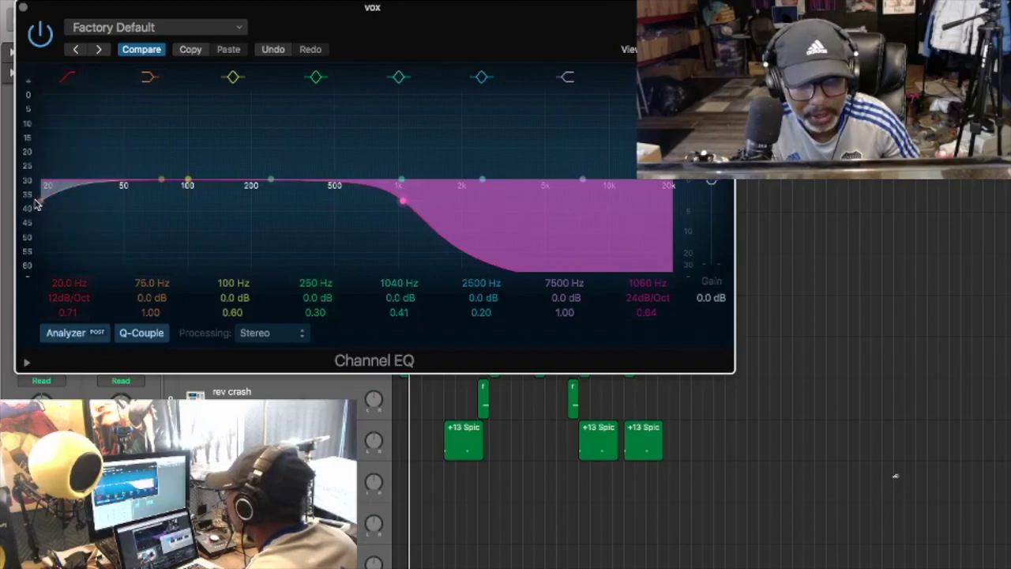
drag(40, 198, 265, 203)
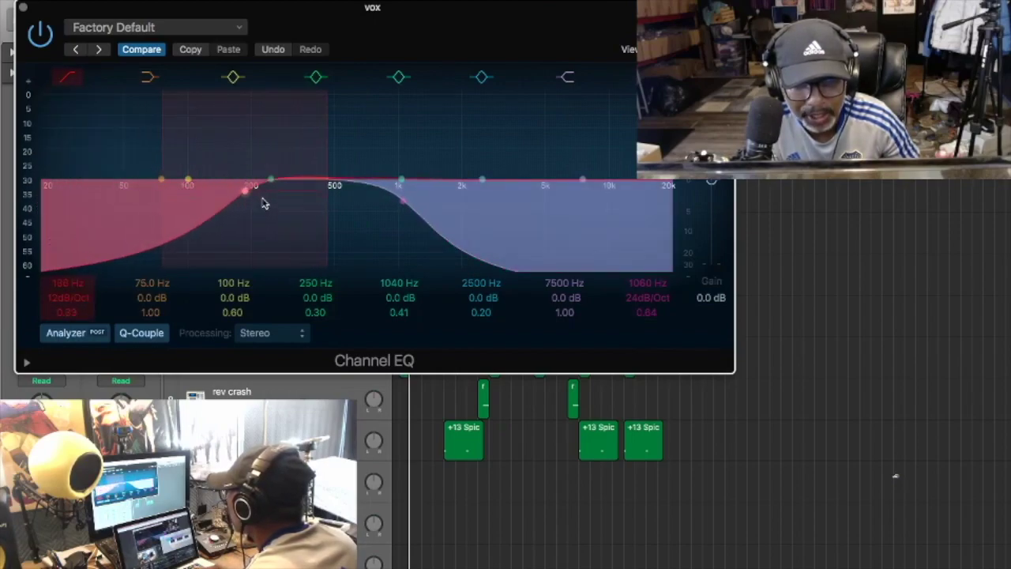
drag(402, 201, 425, 203)
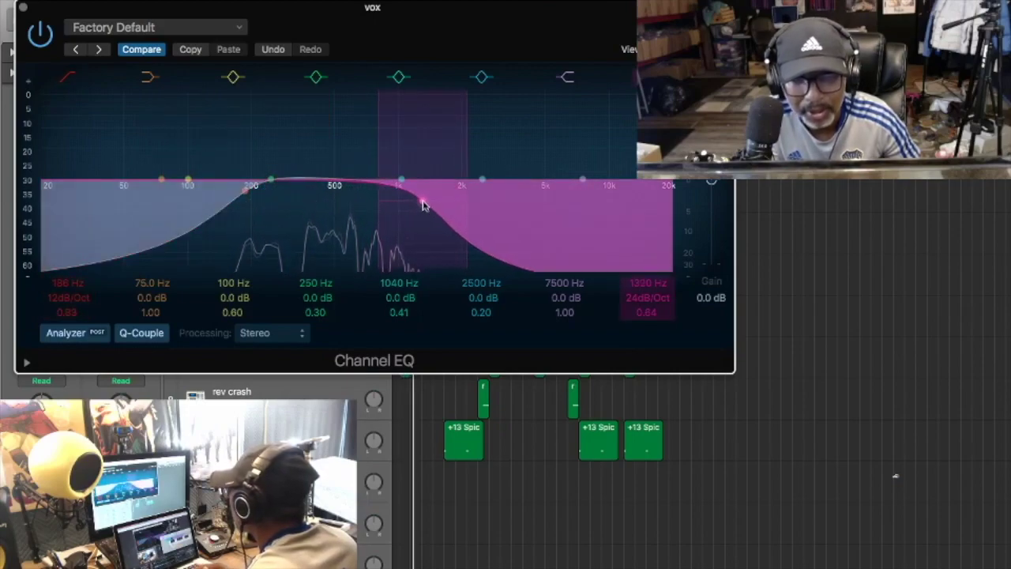
click(24, 8)
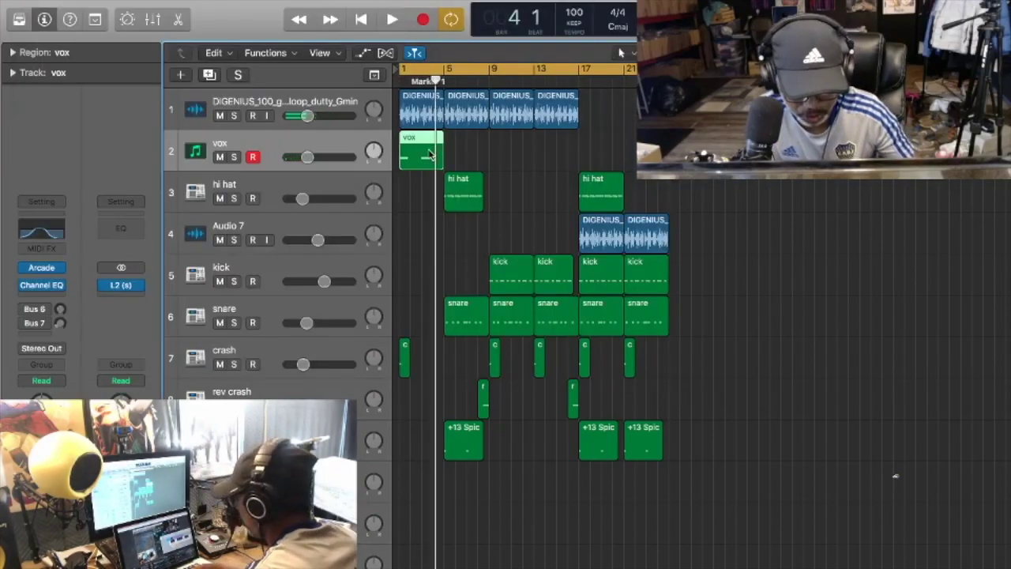
Repeat the vox region back to back through bar 21 and add a stereo Space Designer to its track with Wet at -22 dB.
drag(429, 152, 652, 147)
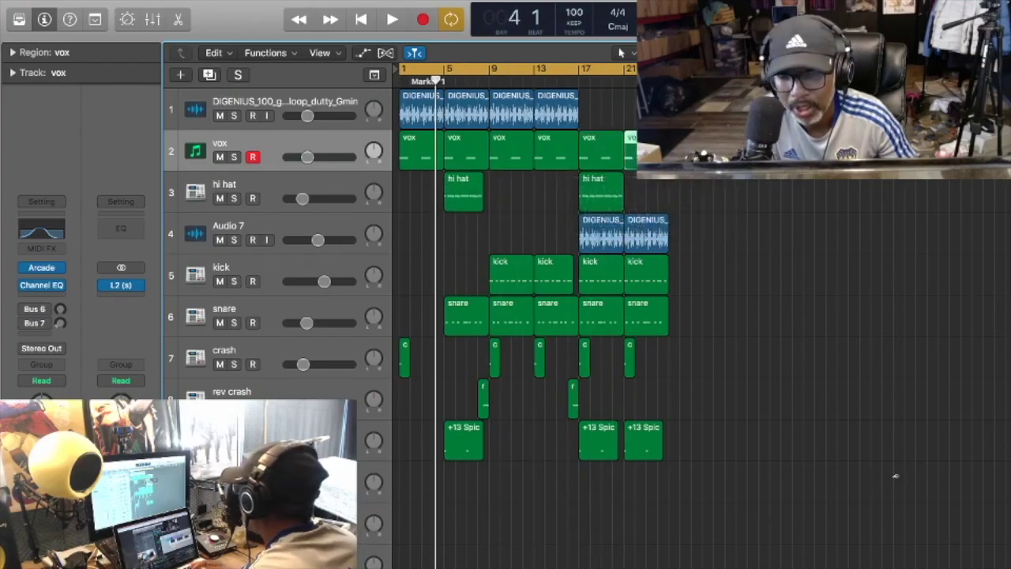
click(63, 296)
mouse_move(114, 336)
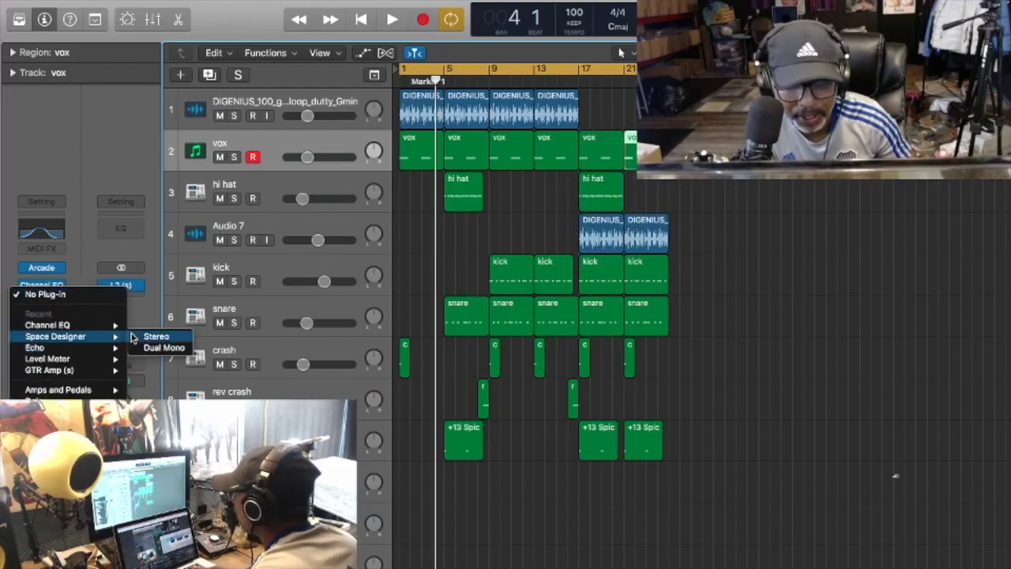
click(154, 337)
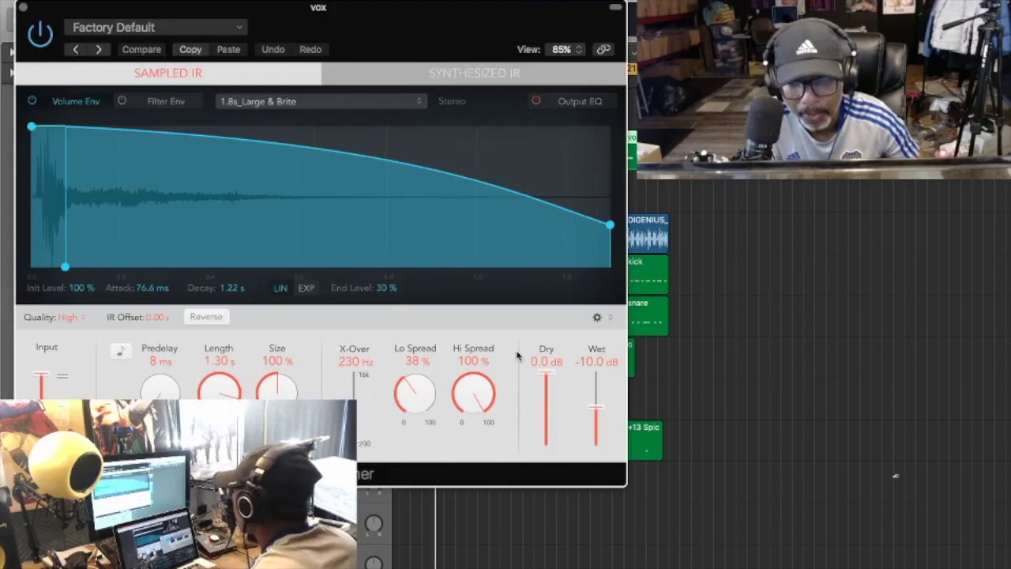
drag(598, 411, 598, 412)
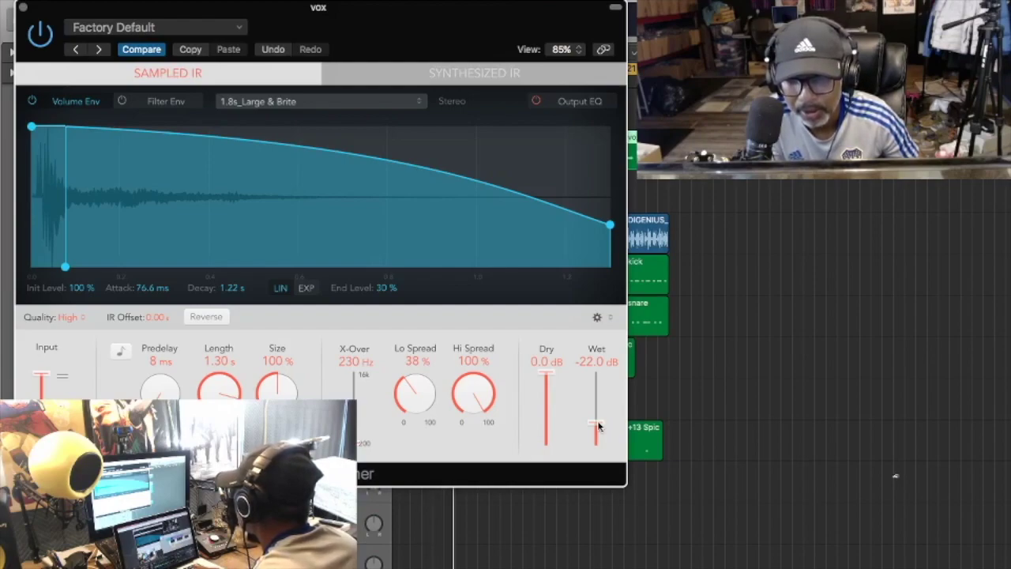
click(23, 7)
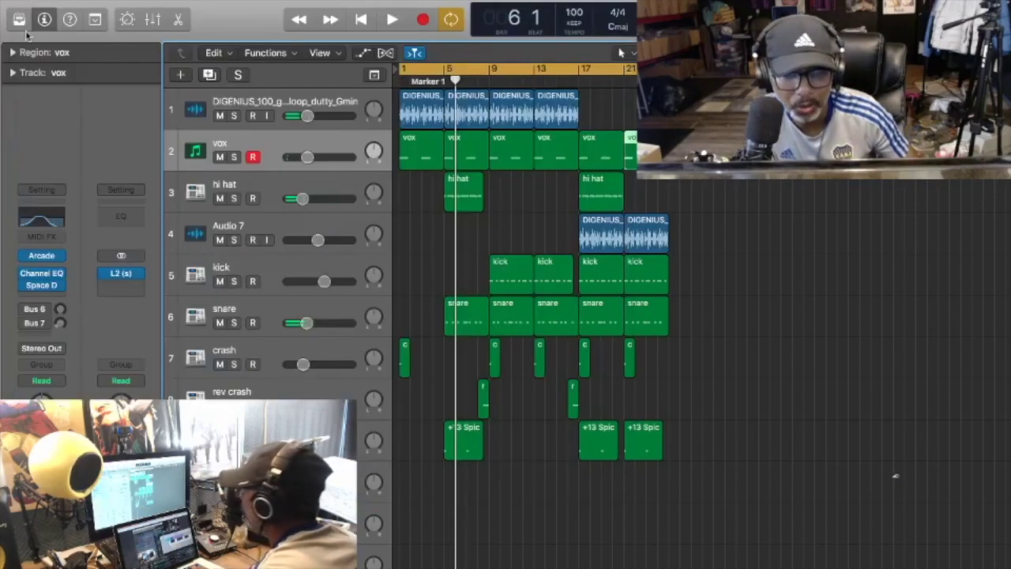
Switch the vox track's Arcade kit to Love Games and raise its Dark Hype effect to nearly maximum.
click(41, 256)
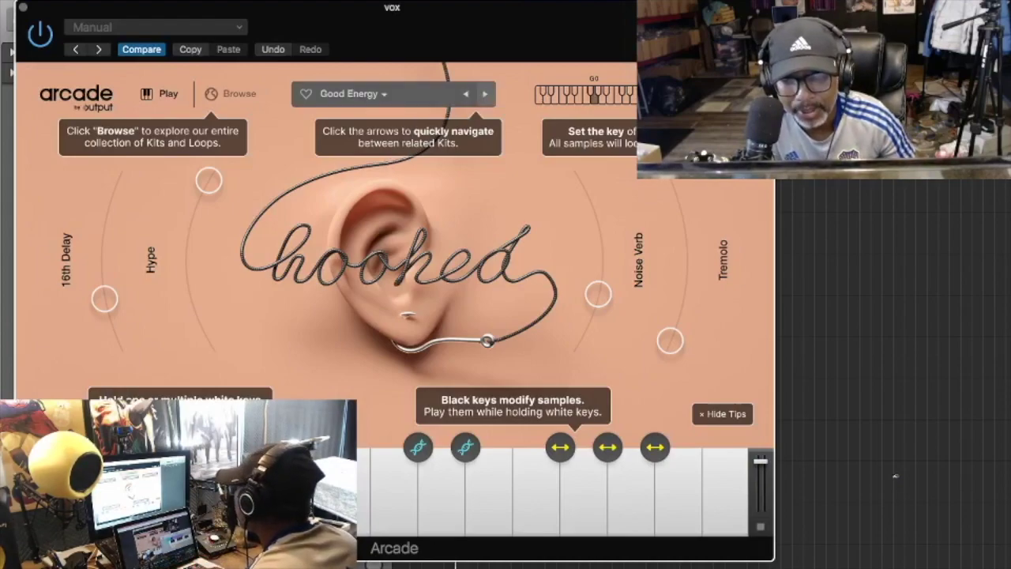
click(485, 94)
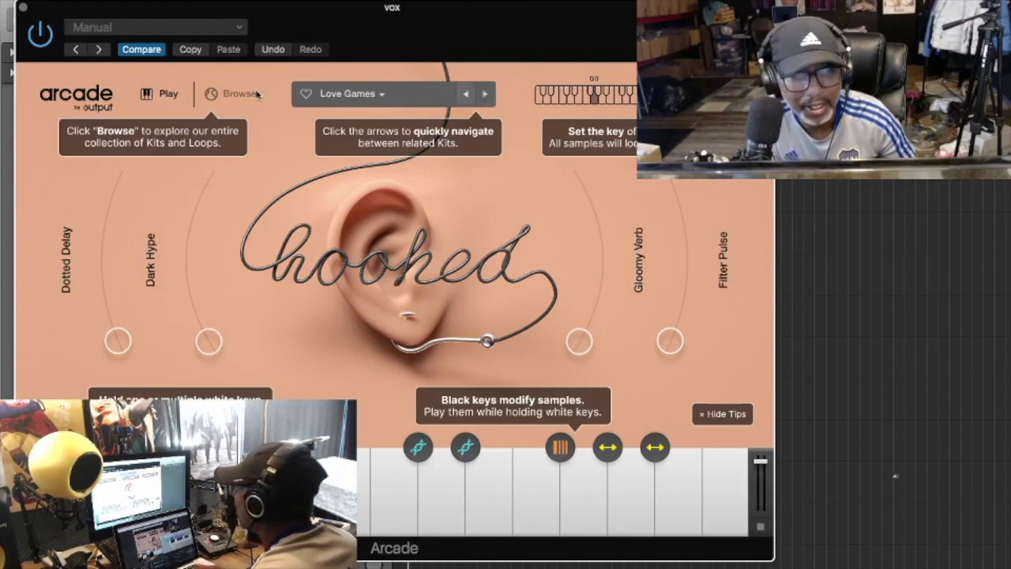
drag(207, 339, 208, 209)
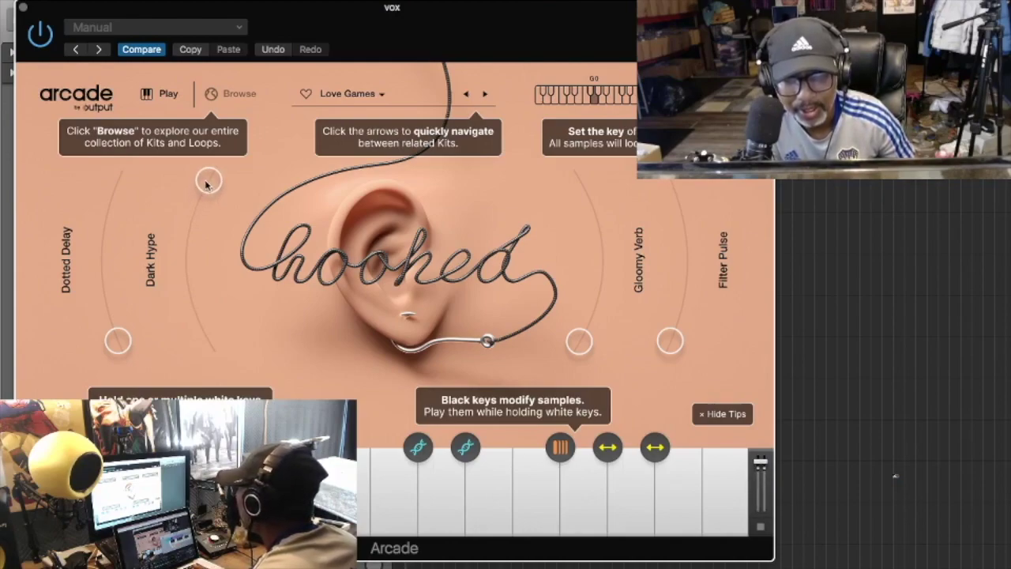
click(22, 8)
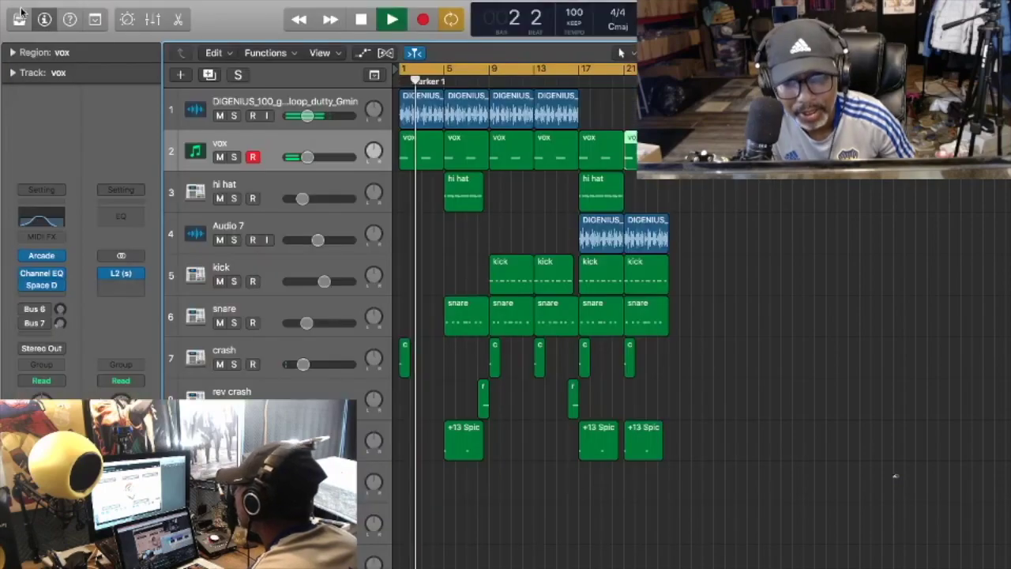
Lower the vox track's volume slightly and raise its Channel EQ high cut to 2350 Hz during playback.
drag(308, 156, 300, 158)
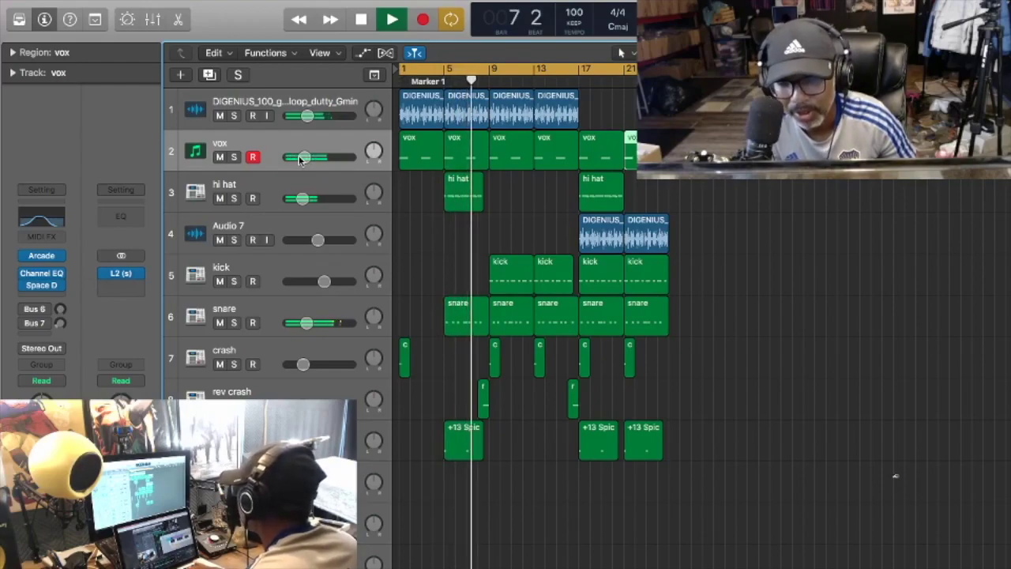
click(41, 221)
drag(420, 204, 478, 198)
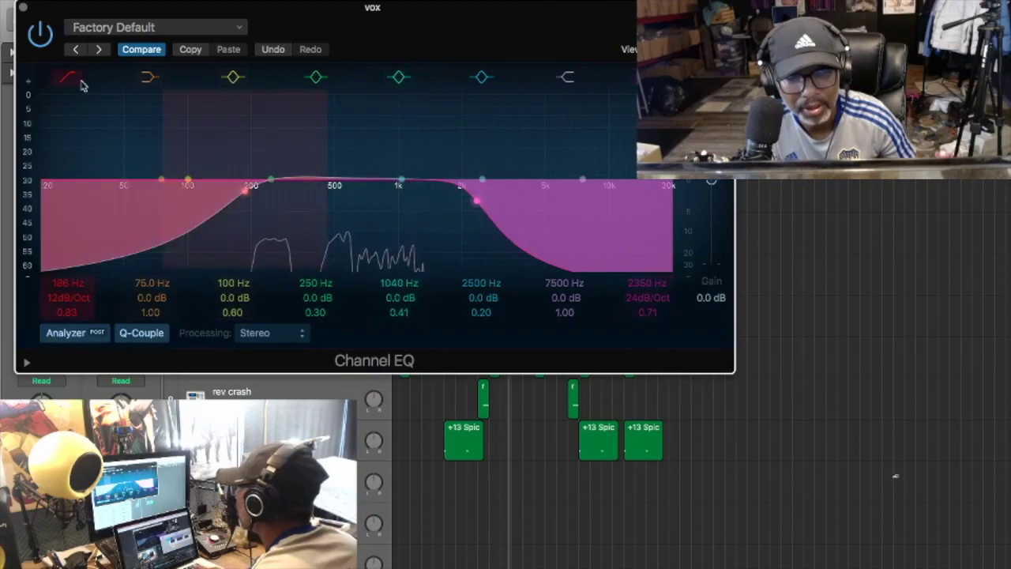
click(22, 7)
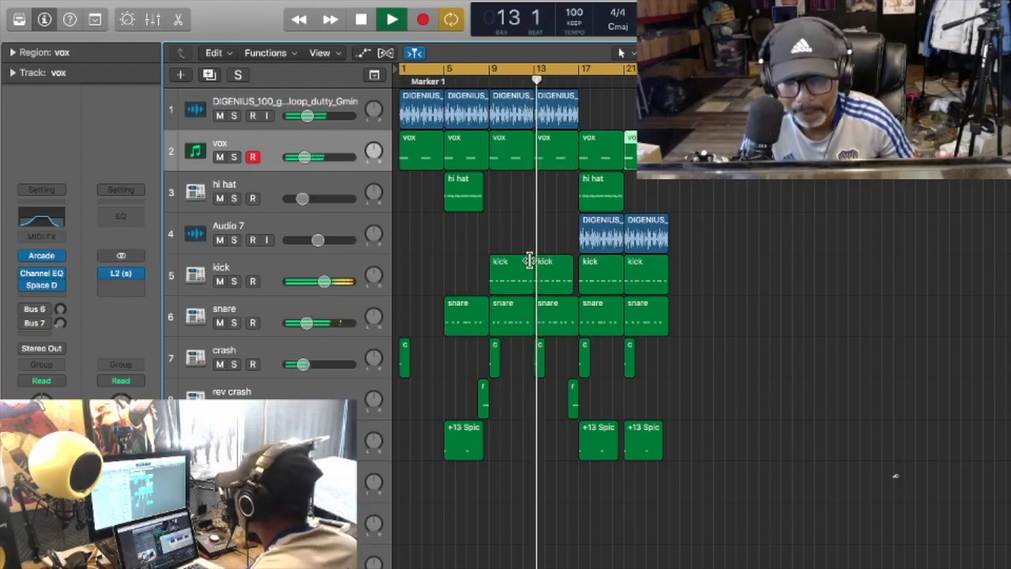
key(space)
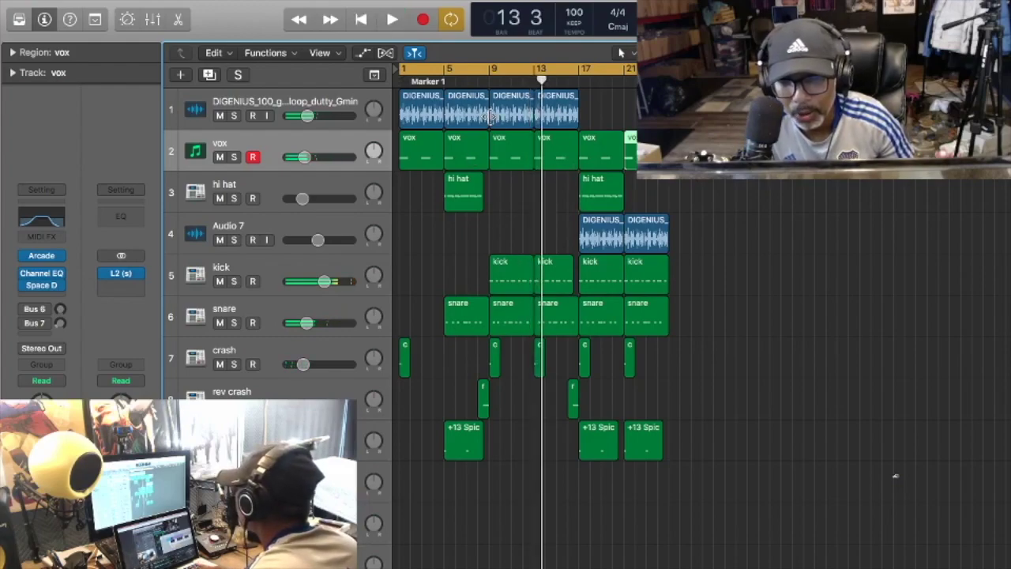
Trim about half a bar off the ends of the guitar loop regions at bars 5 and 13, and raise the crash volume slightly.
drag(485, 117, 480, 116)
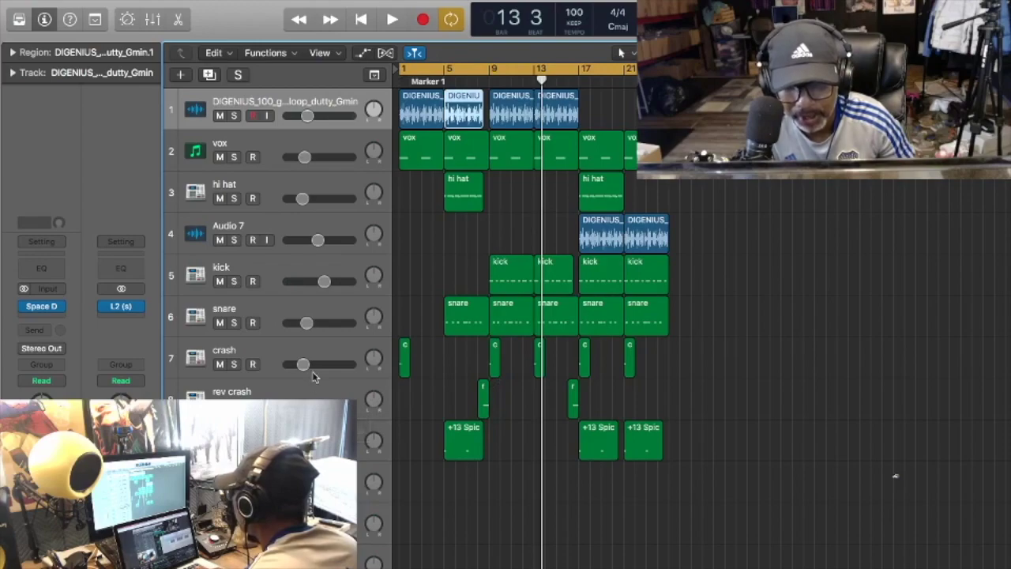
drag(305, 366, 314, 370)
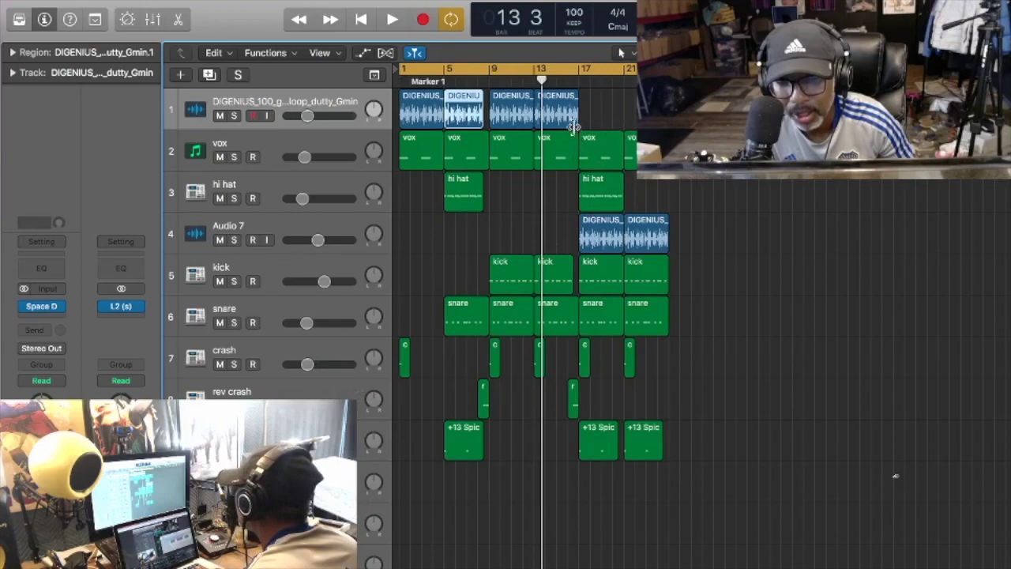
drag(577, 120, 575, 124)
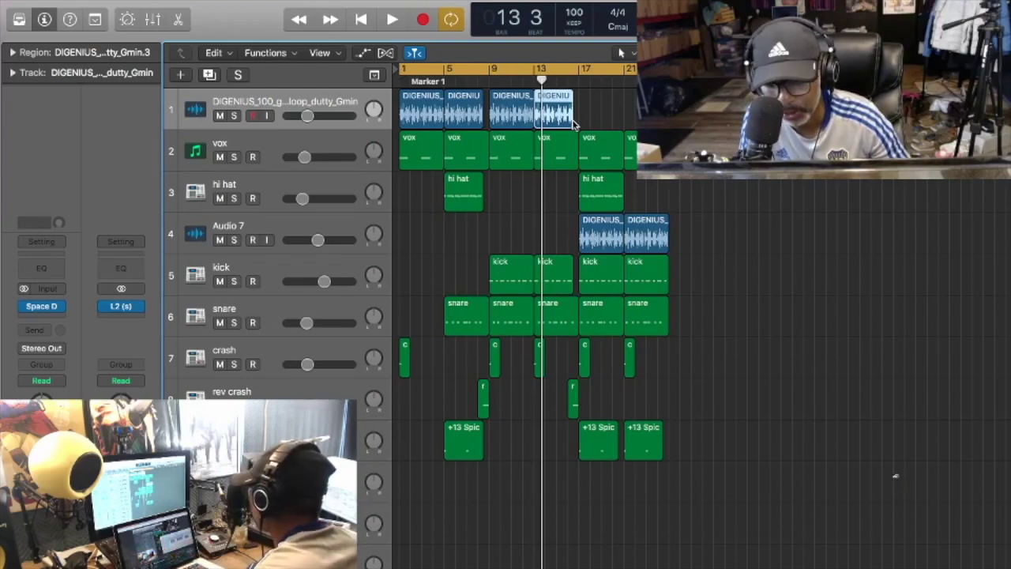
Play the arrangement from the start and lower the guitar loop track's volume slightly.
key(Return)
key(space)
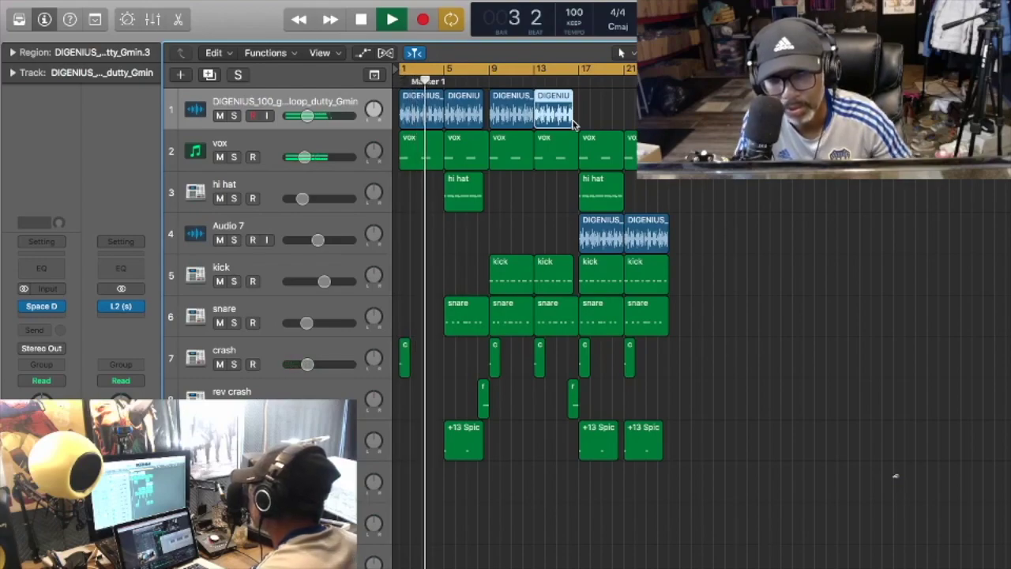
click(307, 116)
drag(308, 115, 301, 116)
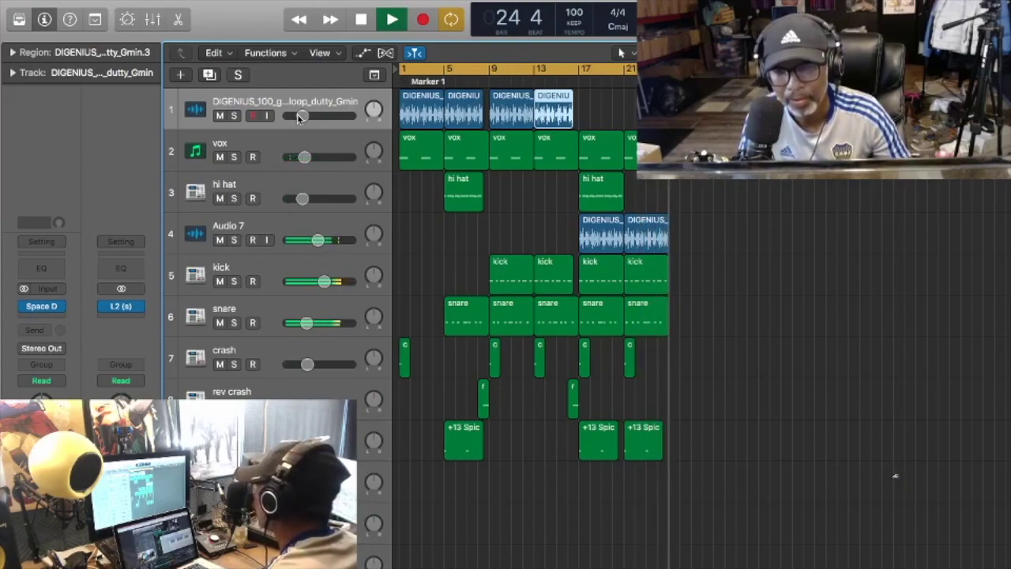
key(space)
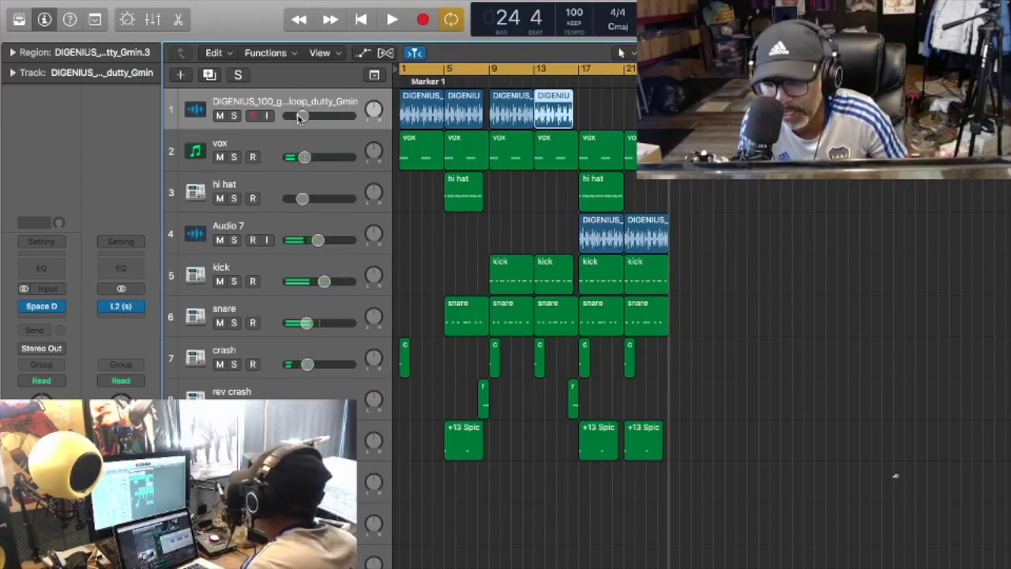